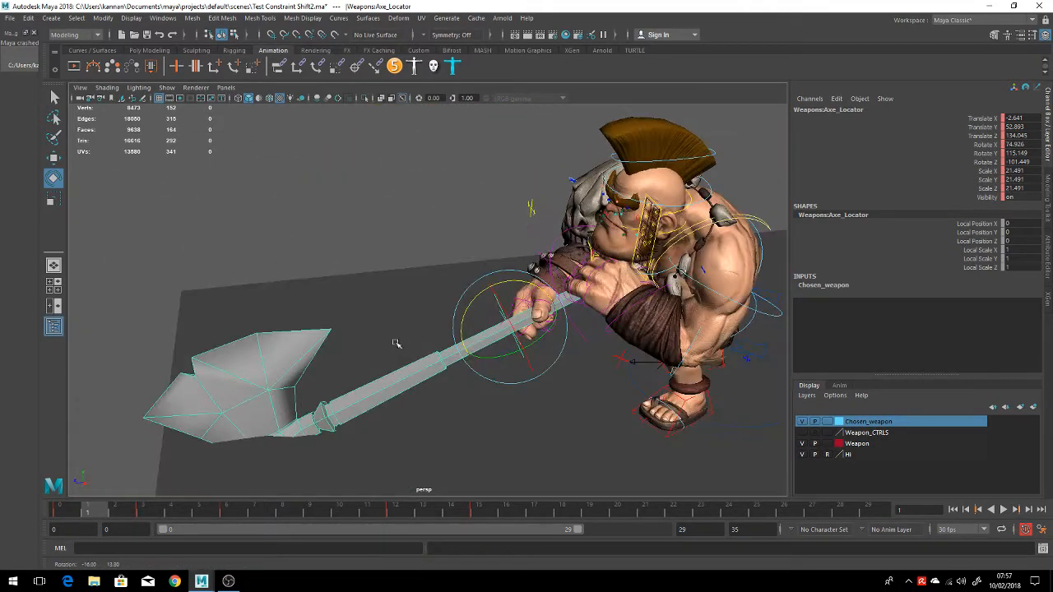
# Play back the axe animation and examine the character's frame 0 pose from several sides
pyautogui.moveTo(80, 512)
pyautogui.mouseDown()
pyautogui.moveTo(71, 512)
pyautogui.moveTo(560, 510)
pyautogui.moveTo(76, 509)
pyautogui.mouseUp()
pyautogui.keyDown('alt'); pyautogui.moveTo(447, 411); pyautogui.dragTo(331, 483); pyautogui.keyUp('alt')
pyautogui.scroll(-4, 494, 425)
pyautogui.hotkey('alt', 'v')
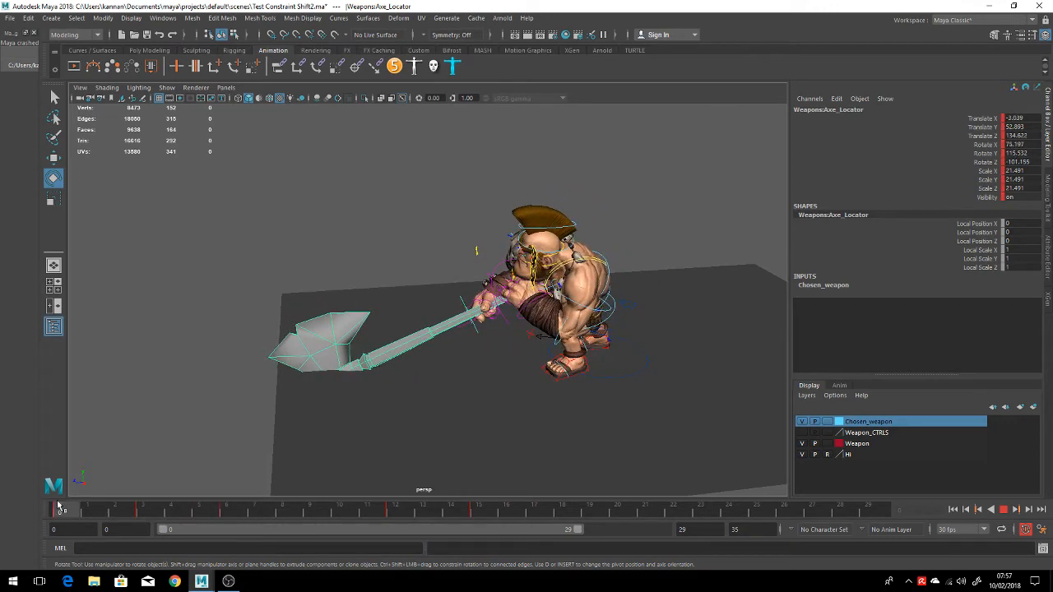
pyautogui.keyDown('alt'); pyautogui.moveTo(520, 371); pyautogui.dragTo(605, 369); pyautogui.keyUp('alt')
pyautogui.keyDown('alt'); pyautogui.moveTo(605, 369); pyautogui.dragTo(581, 390, button='right'); pyautogui.keyUp('alt')
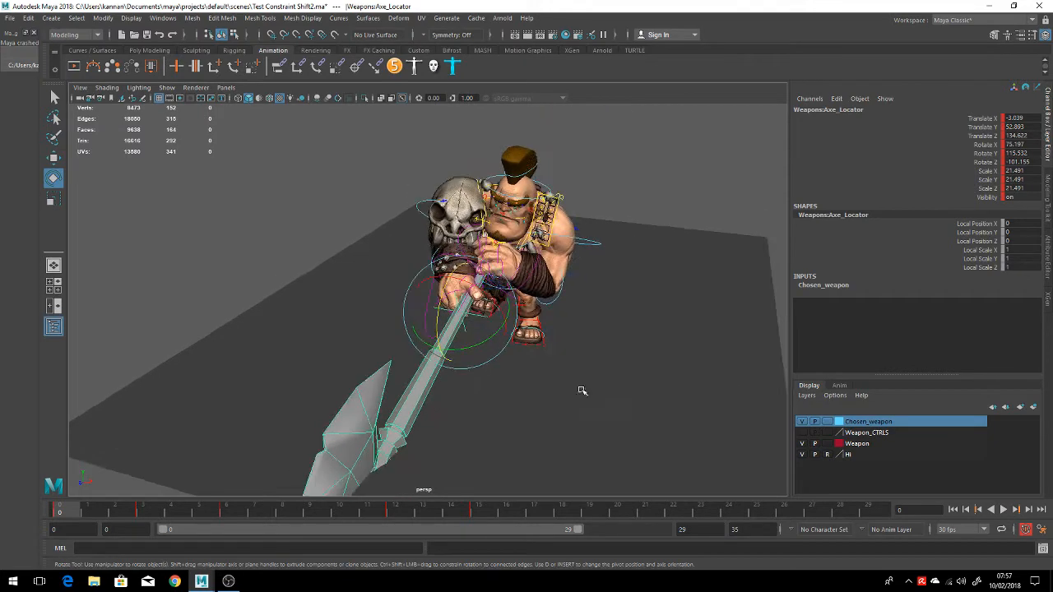
pyautogui.keyDown('alt'); pyautogui.moveTo(581, 390); pyautogui.dragTo(531, 362); pyautogui.keyUp('alt')
pyautogui.keyDown('alt'); pyautogui.moveTo(530, 363); pyautogui.dragTo(610, 312, button='right'); pyautogui.keyUp('alt')
# Select the left wrist control and examine its Blend Parent 1 attribute and the hand's grip on the axe handle
pyautogui.click(627, 303)
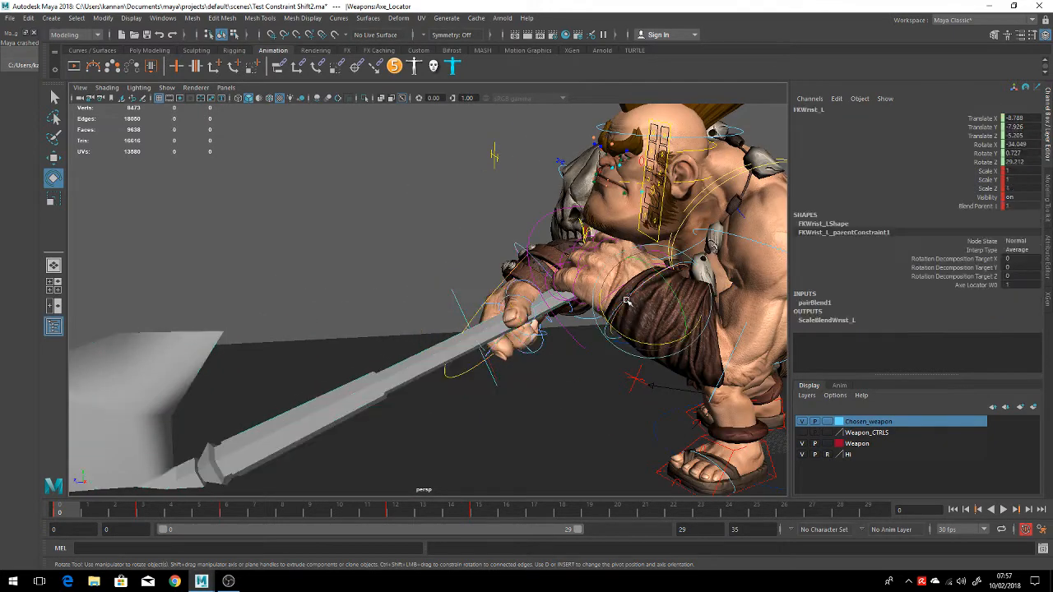
pyautogui.keyDown('alt'); pyautogui.moveTo(574, 338); pyautogui.dragTo(598, 362); pyautogui.keyUp('alt')
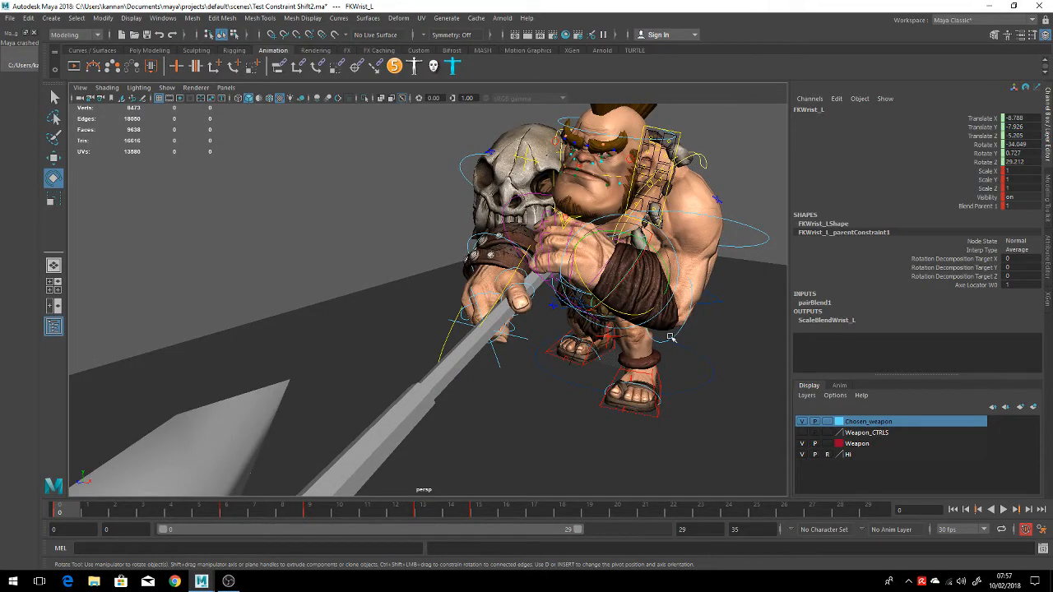
pyautogui.keyDown('alt'); pyautogui.moveTo(670, 337); pyautogui.dragTo(625, 357); pyautogui.keyUp('alt')
pyautogui.keyDown('alt'); pyautogui.moveTo(626, 357); pyautogui.dragTo(646, 366, button='middle'); pyautogui.keyUp('alt')
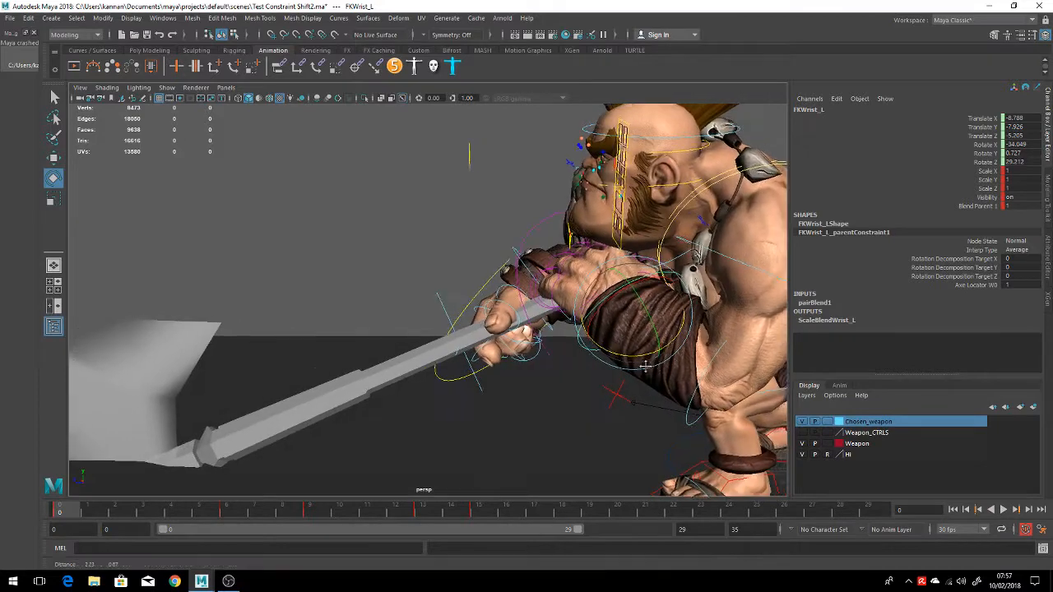
pyautogui.keyDown('alt'); pyautogui.moveTo(646, 366); pyautogui.dragTo(599, 362, button='right'); pyautogui.keyUp('alt')
pyautogui.keyDown('alt'); pyautogui.moveTo(599, 362); pyautogui.dragTo(661, 357); pyautogui.keyUp('alt')
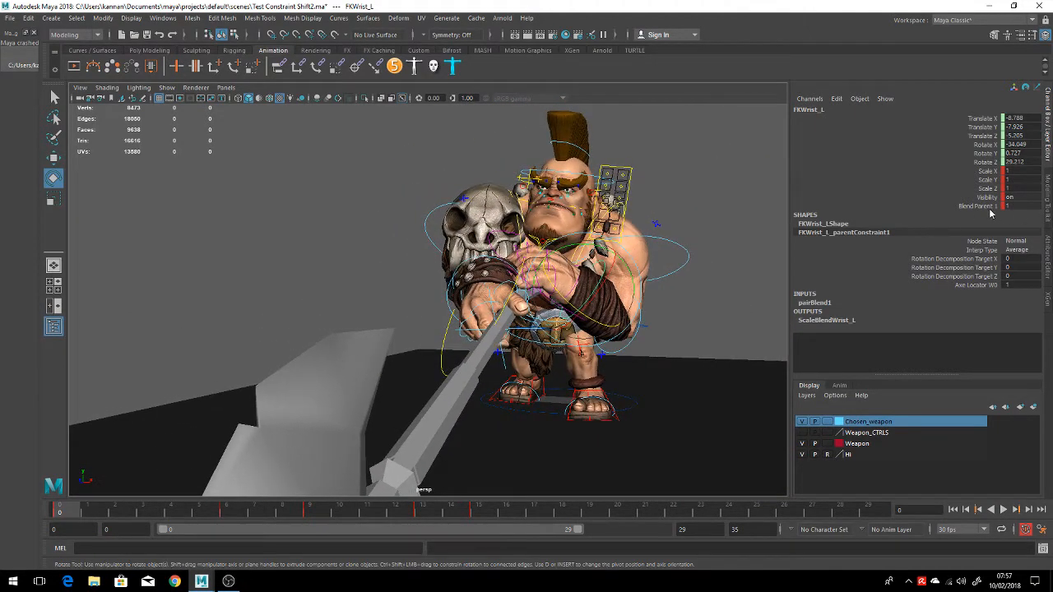
pyautogui.keyDown('alt'); pyautogui.moveTo(670, 317); pyautogui.dragTo(609, 333); pyautogui.keyUp('alt')
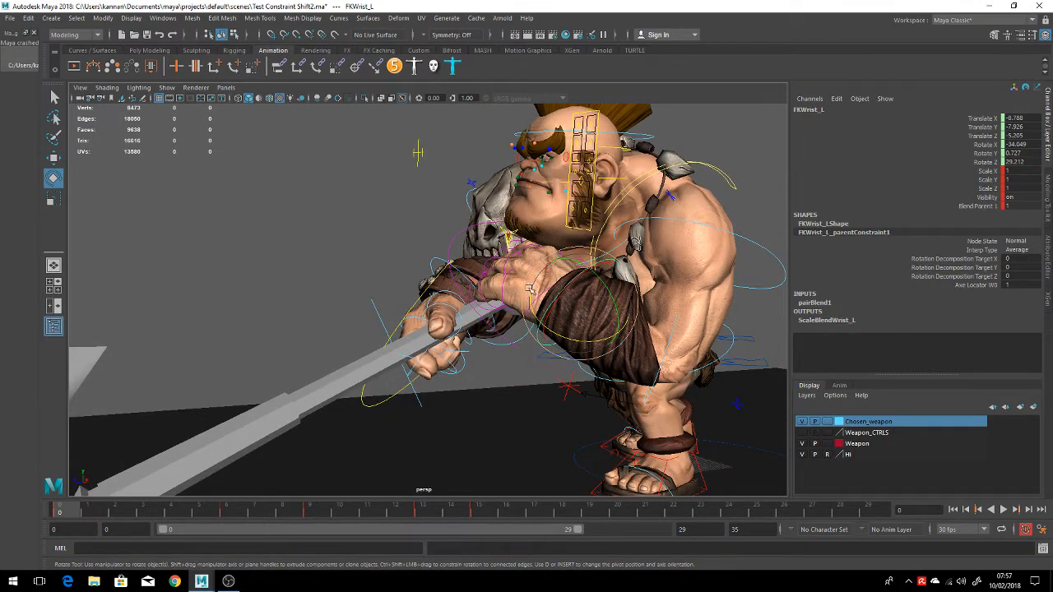
pyautogui.moveTo(526, 329)
pyautogui.keyDown('alt'); pyautogui.mouseDown()
pyautogui.moveTo(607, 334)
pyautogui.moveTo(515, 334)
pyautogui.mouseUp(); pyautogui.keyUp('alt')
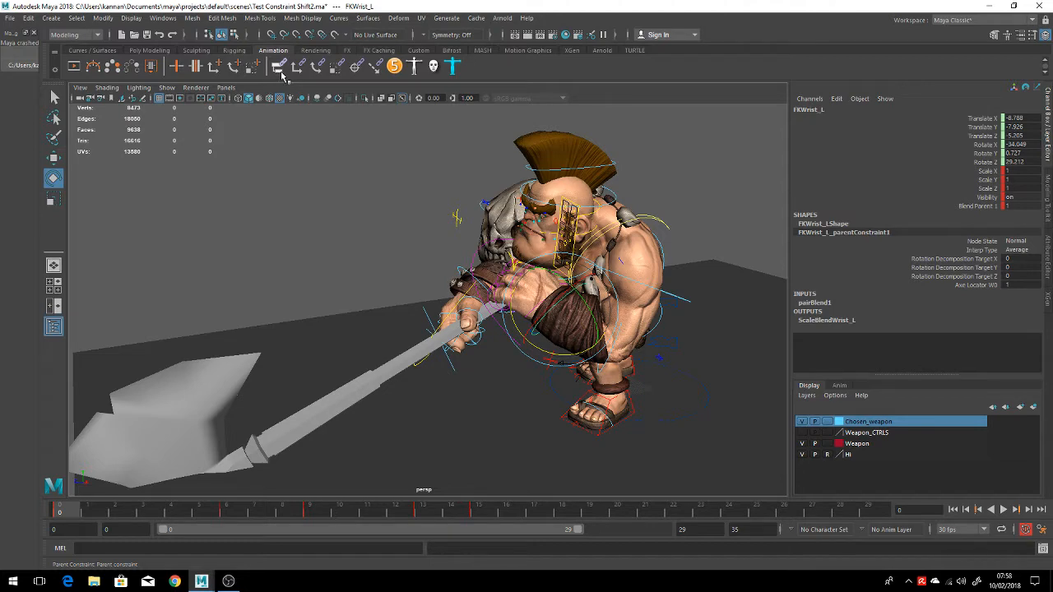
# Play the constraint-shift animation with the left wrist control selected, and stop at frame 1
pyautogui.moveTo(74, 5); pyautogui.dragTo(148, 0)
pyautogui.keyDown('alt'); pyautogui.moveTo(330, 230); pyautogui.dragTo(364, 251); pyautogui.keyUp('alt')
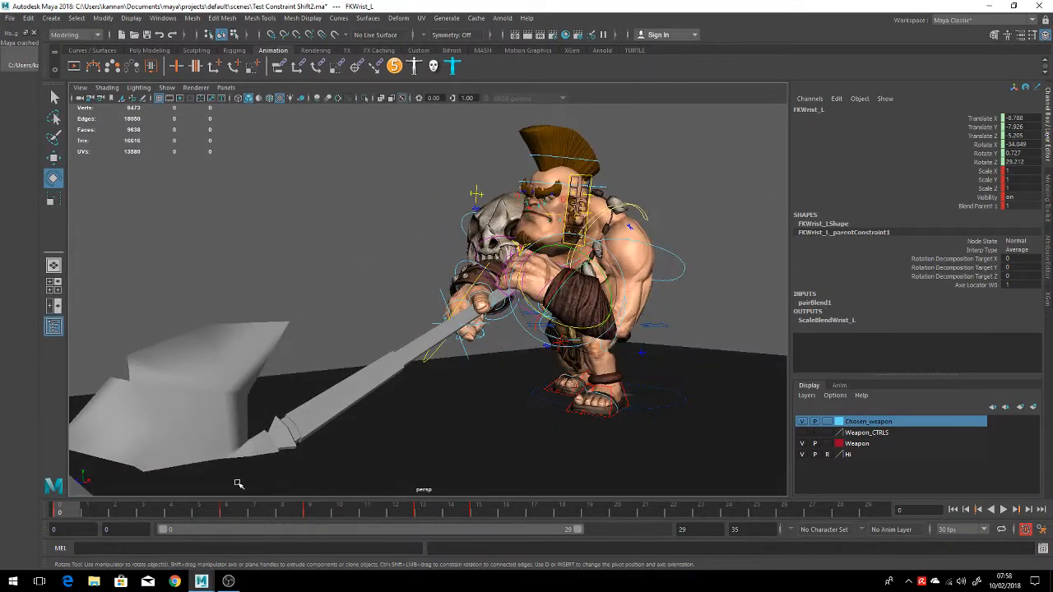
pyautogui.hotkey('alt', 'v')
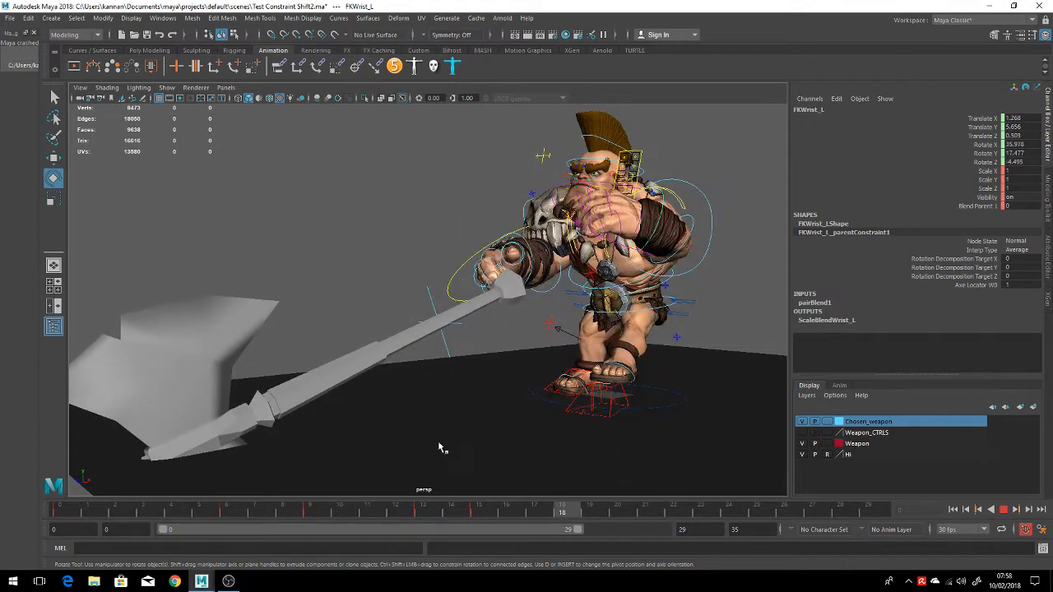
pyautogui.click(89, 510)
pyautogui.moveTo(423, 306)
pyautogui.keyDown('alt'); pyautogui.mouseDown()
pyautogui.moveTo(485, 321)
pyautogui.moveTo(424, 305)
pyautogui.moveTo(369, 310)
pyautogui.mouseUp(); pyautogui.keyUp('alt')
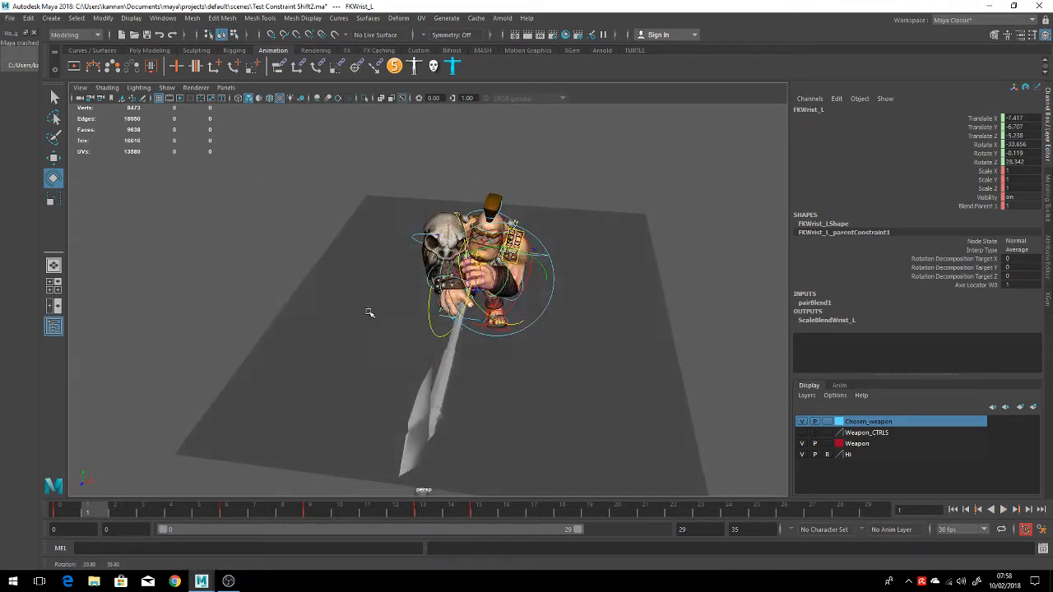
# Open the recent scene FINAL_CONAN.mb, saving the changes to Test Constraint Shift2.ma
pyautogui.click(7, 20)
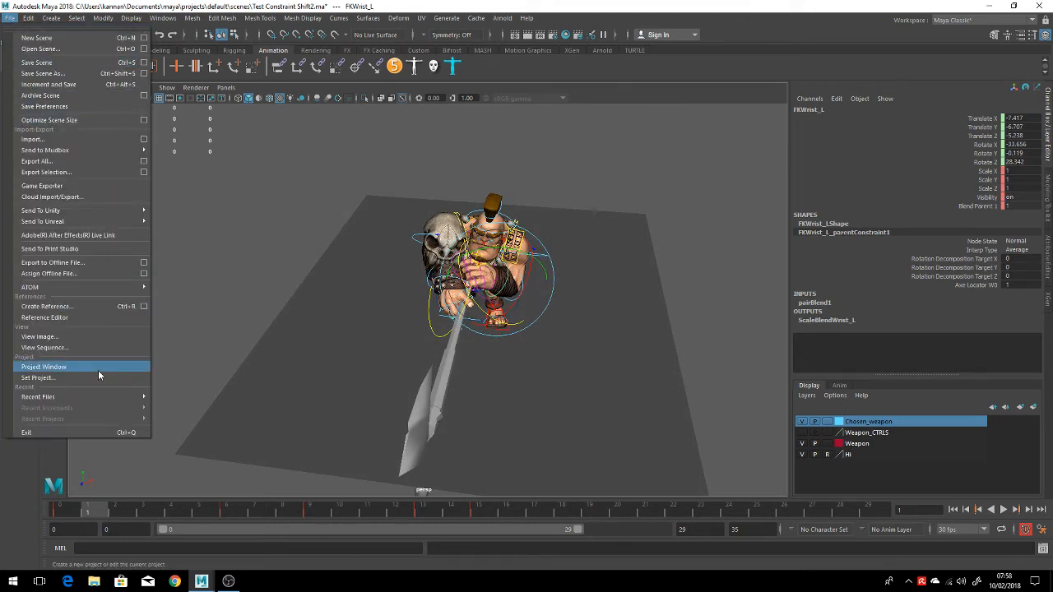
pyautogui.moveTo(128, 400)
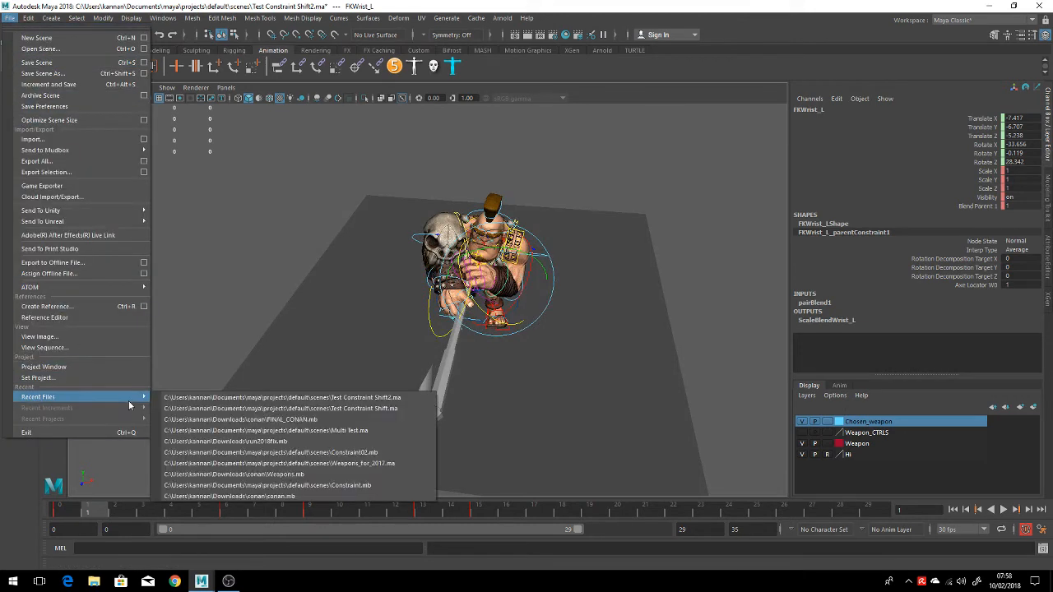
pyautogui.click(270, 419)
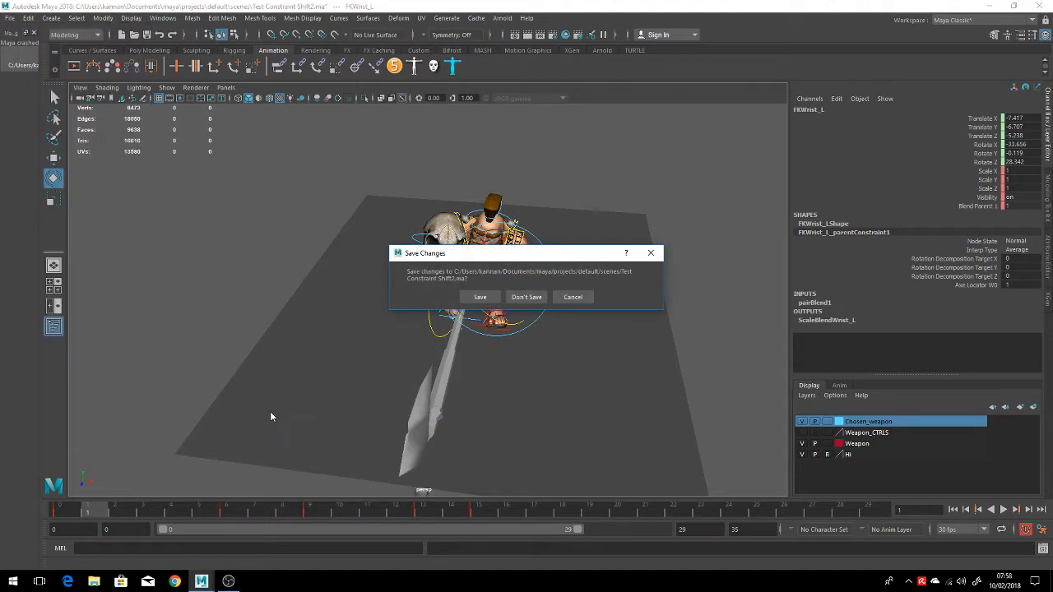
pyautogui.click(480, 298)
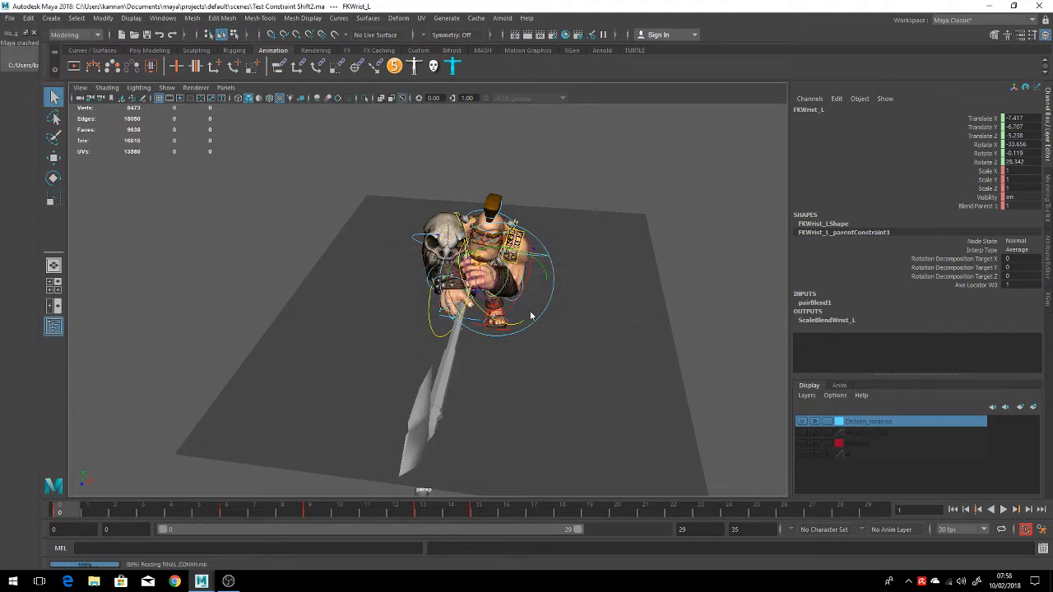
# Try rotating the right elbow control while the axe is attached to the hand, and undo the rotation
pyautogui.keyDown('alt'); pyautogui.moveTo(496, 298); pyautogui.dragTo(387, 233); pyautogui.keyUp('alt')
pyautogui.click(379, 194)
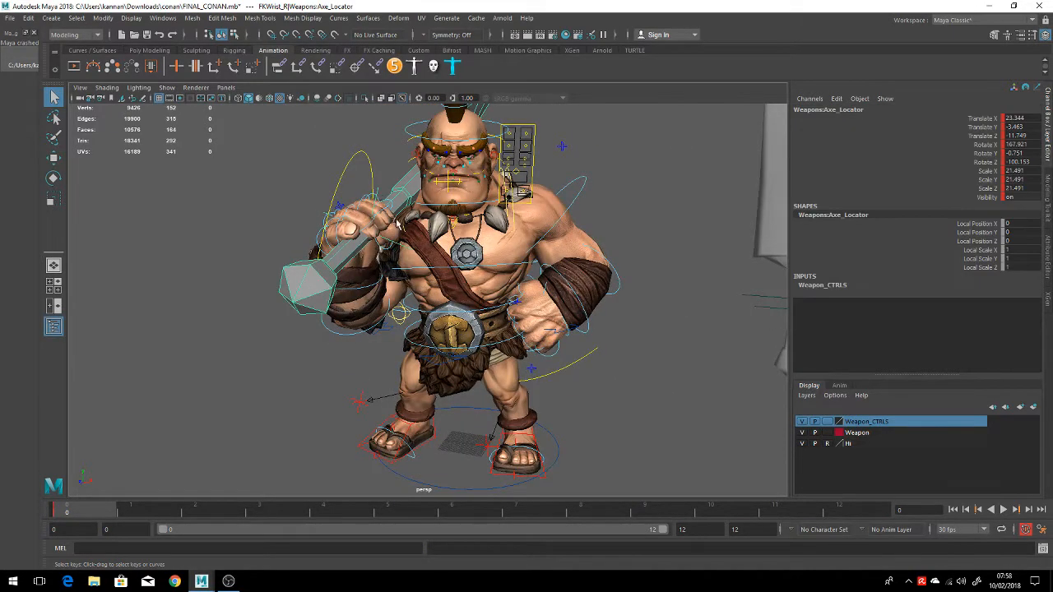
pyautogui.keyDown('alt'); pyautogui.moveTo(383, 275); pyautogui.dragTo(338, 316); pyautogui.keyUp('alt')
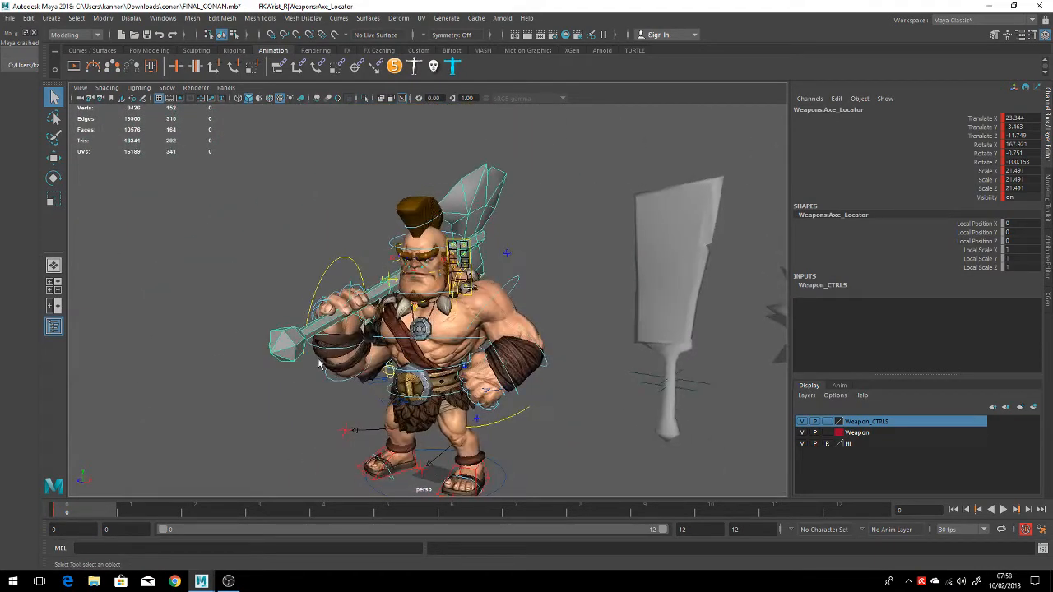
pyautogui.click(360, 379)
pyautogui.press('e')
pyautogui.moveTo(321, 355); pyautogui.dragTo(348, 426)
pyautogui.hotkey('ctrl', 'z')
pyautogui.keyDown('alt'); pyautogui.moveTo(471, 427); pyautogui.dragTo(443, 393); pyautogui.keyUp('alt')
pyautogui.scroll(4, 543, 385)
pyautogui.scroll(-4, 536, 407)
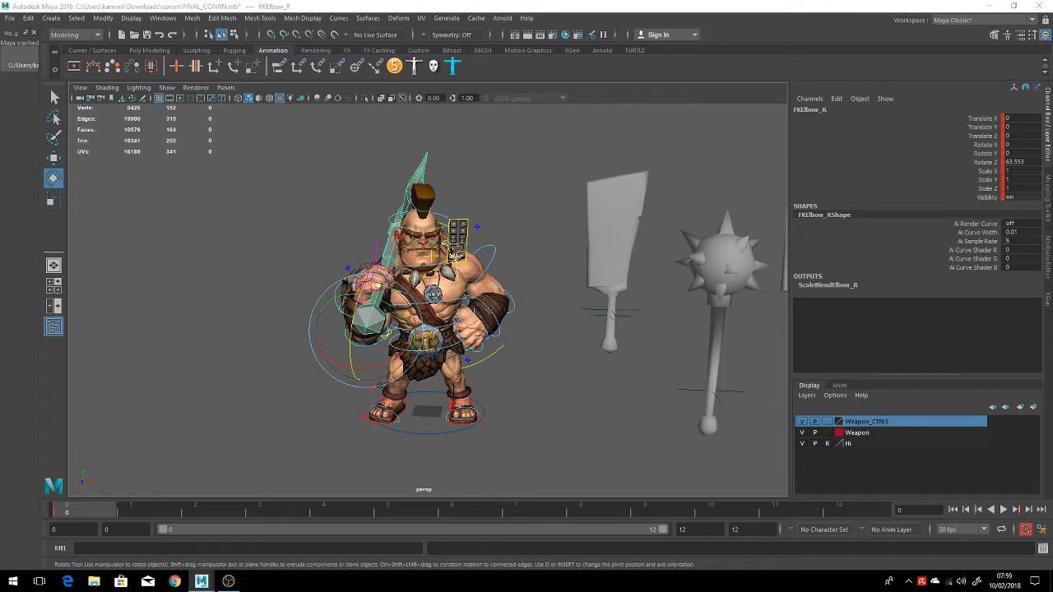
# Return the character to its T-pose, and delete the keys at frame 0 for the selected rig controls and axe
pyautogui.press('s')
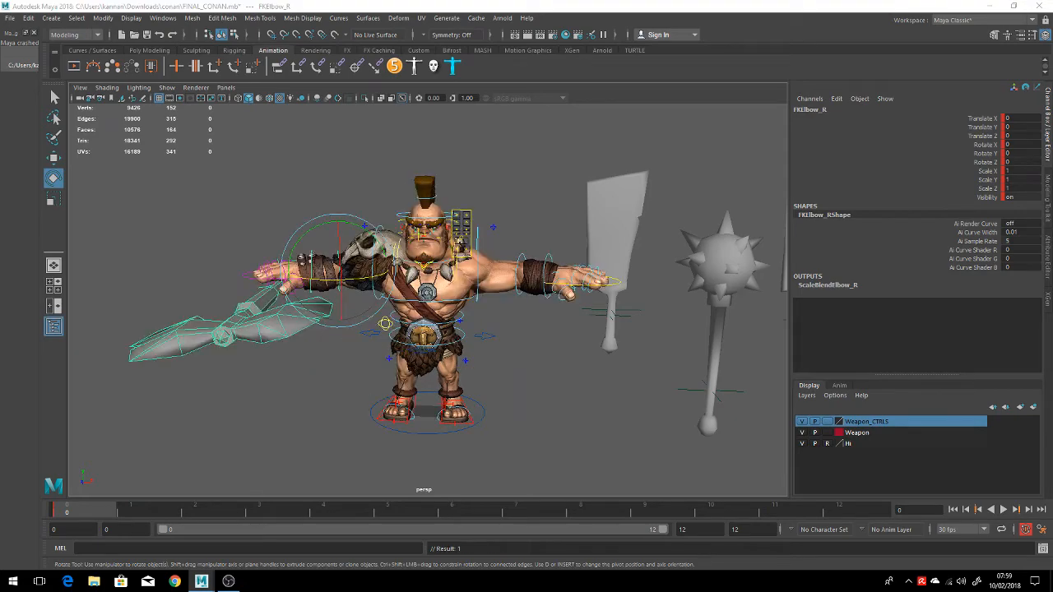
pyautogui.keyDown('alt'); pyautogui.moveTo(513, 351); pyautogui.dragTo(693, 278); pyautogui.keyUp('alt')
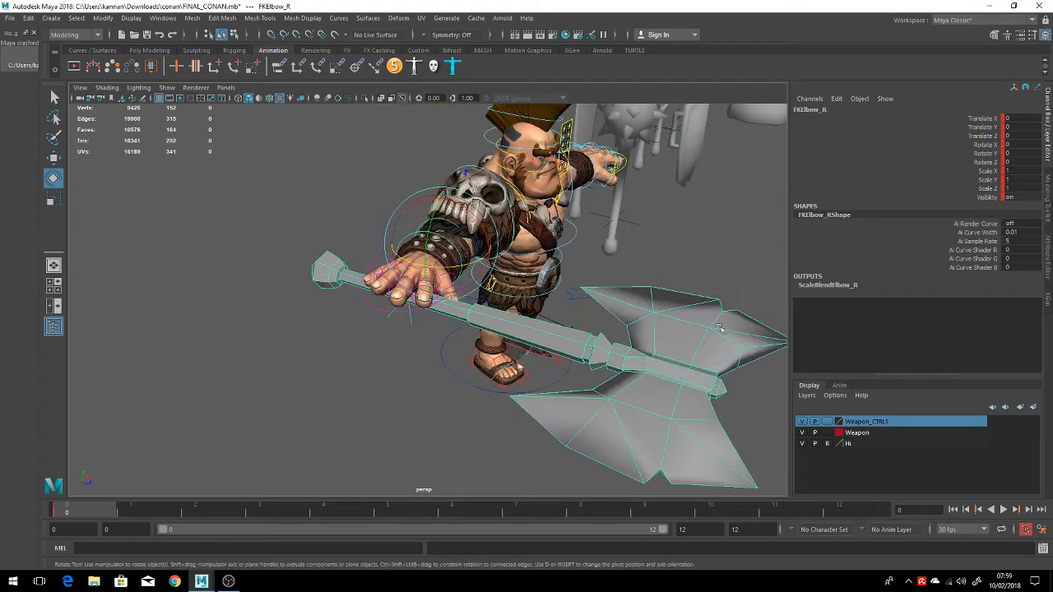
pyautogui.click(693, 276)
pyautogui.keyDown('alt'); pyautogui.moveTo(650, 310); pyautogui.dragTo(288, 442); pyautogui.keyUp('alt')
pyautogui.scroll(-6, 502, 280)
pyautogui.scroll(2, 553, 220)
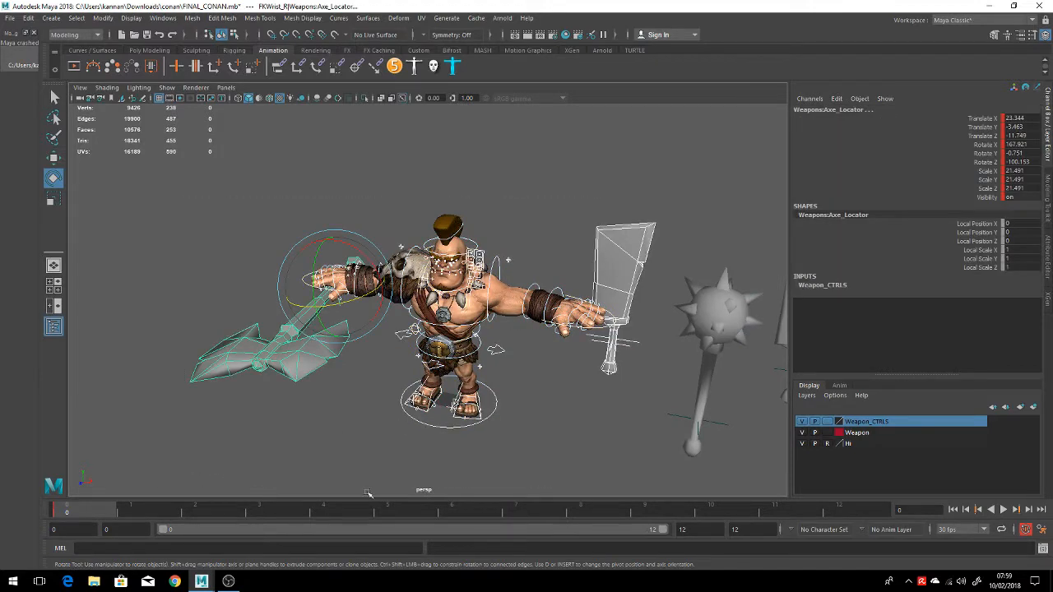
pyautogui.rightClick(89, 510)
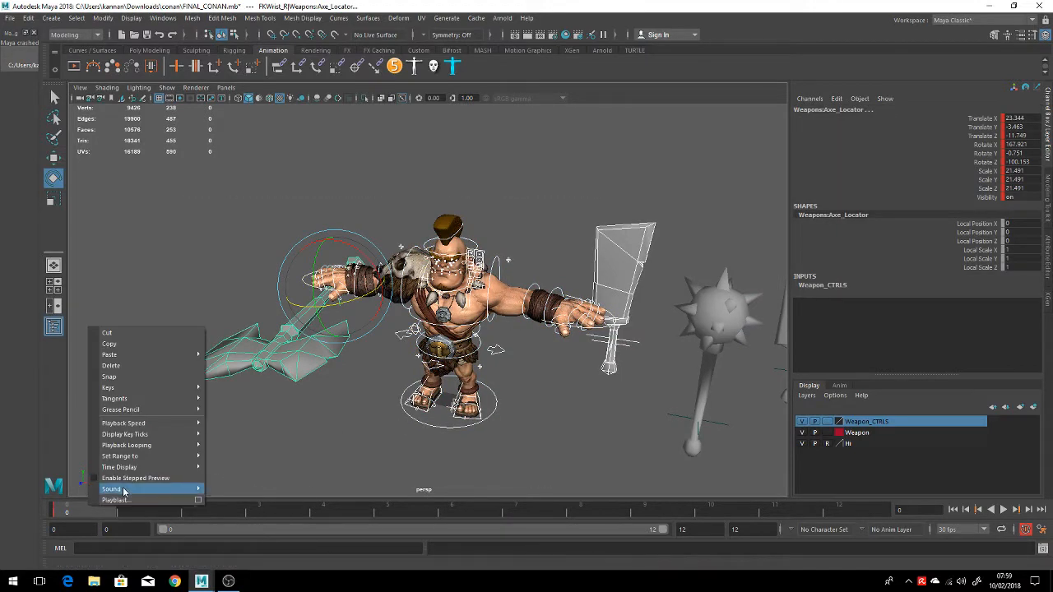
pyautogui.click(141, 367)
# Clear the selection and examine the T-posed character, its hands and the weapons from several sides
pyautogui.keyDown('alt'); pyautogui.moveTo(317, 412); pyautogui.dragTo(440, 427); pyautogui.keyUp('alt')
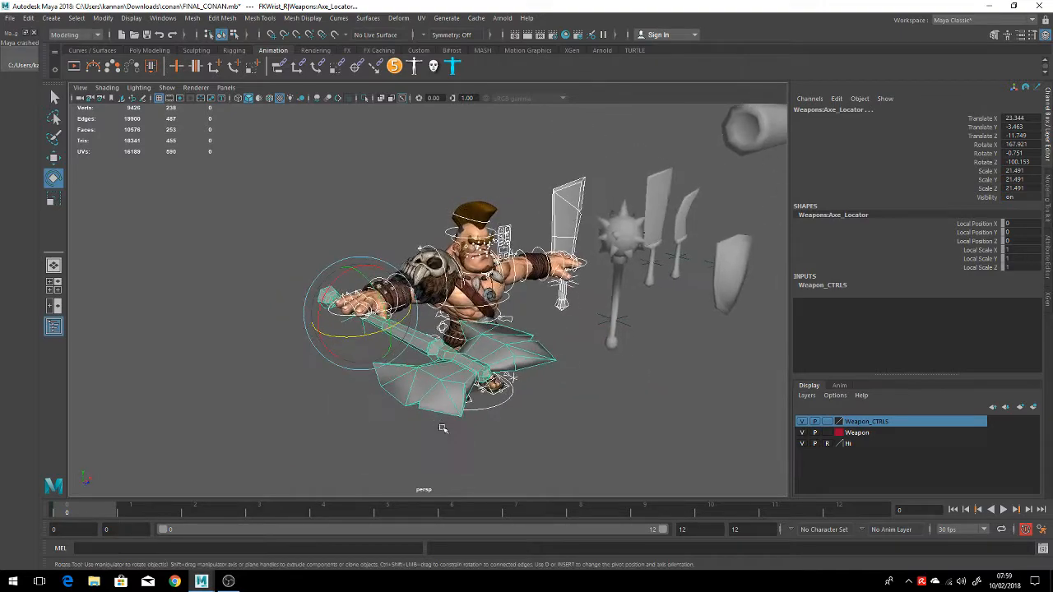
pyautogui.click(614, 436)
pyautogui.keyDown('alt'); pyautogui.moveTo(613, 436); pyautogui.dragTo(470, 426); pyautogui.keyUp('alt')
pyautogui.keyDown('alt'); pyautogui.moveTo(475, 428); pyautogui.dragTo(497, 426, button='right'); pyautogui.keyUp('alt')
pyautogui.keyDown('alt'); pyautogui.moveTo(517, 385); pyautogui.dragTo(427, 395, button='middle'); pyautogui.keyUp('alt')
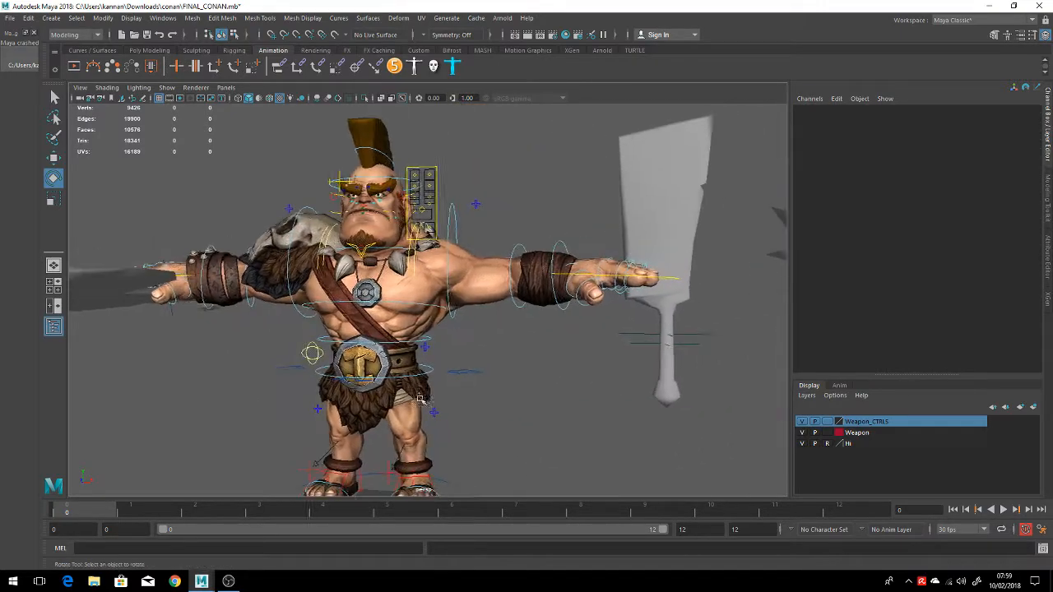
pyautogui.keyDown('alt'); pyautogui.moveTo(415, 398); pyautogui.dragTo(440, 402, button='right'); pyautogui.keyUp('alt')
pyautogui.keyDown('alt'); pyautogui.moveTo(427, 403); pyautogui.dragTo(335, 418); pyautogui.keyUp('alt')
pyautogui.keyDown('alt'); pyautogui.moveTo(418, 438); pyautogui.dragTo(387, 409, button='right'); pyautogui.keyUp('alt')
pyautogui.keyDown('alt'); pyautogui.moveTo(387, 409); pyautogui.dragTo(364, 433); pyautogui.keyUp('alt')
pyautogui.keyDown('alt'); pyautogui.moveTo(382, 434); pyautogui.dragTo(362, 433, button='right'); pyautogui.keyUp('alt')
pyautogui.keyDown('alt'); pyautogui.moveTo(362, 433); pyautogui.dragTo(442, 433, button='middle'); pyautogui.keyUp('alt')
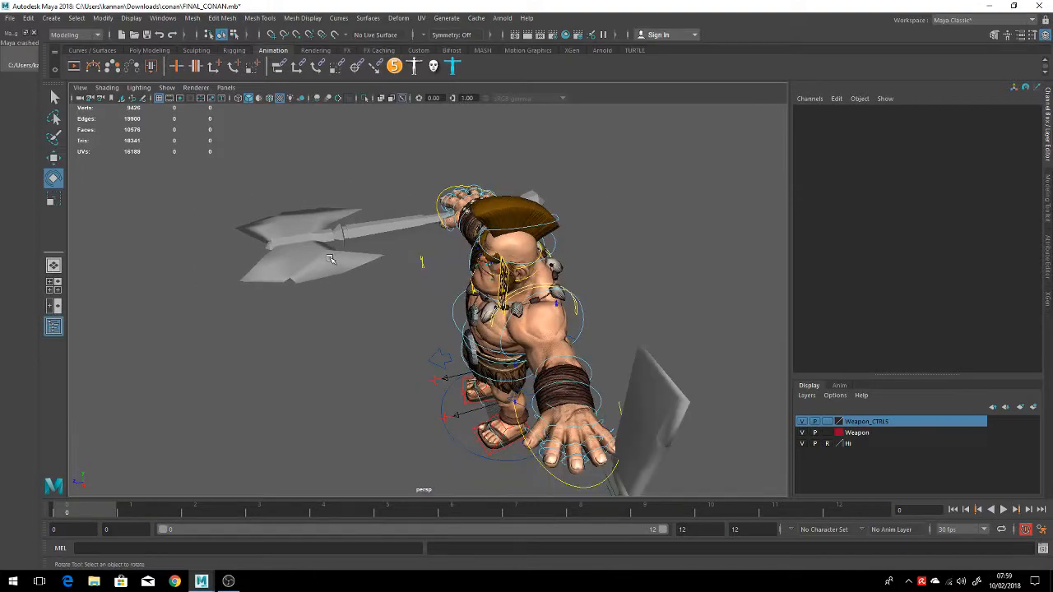
# Unparent the axe locator from the character's right wrist control
pyautogui.keyDown('alt'); pyautogui.moveTo(353, 281); pyautogui.dragTo(449, 307); pyautogui.keyUp('alt')
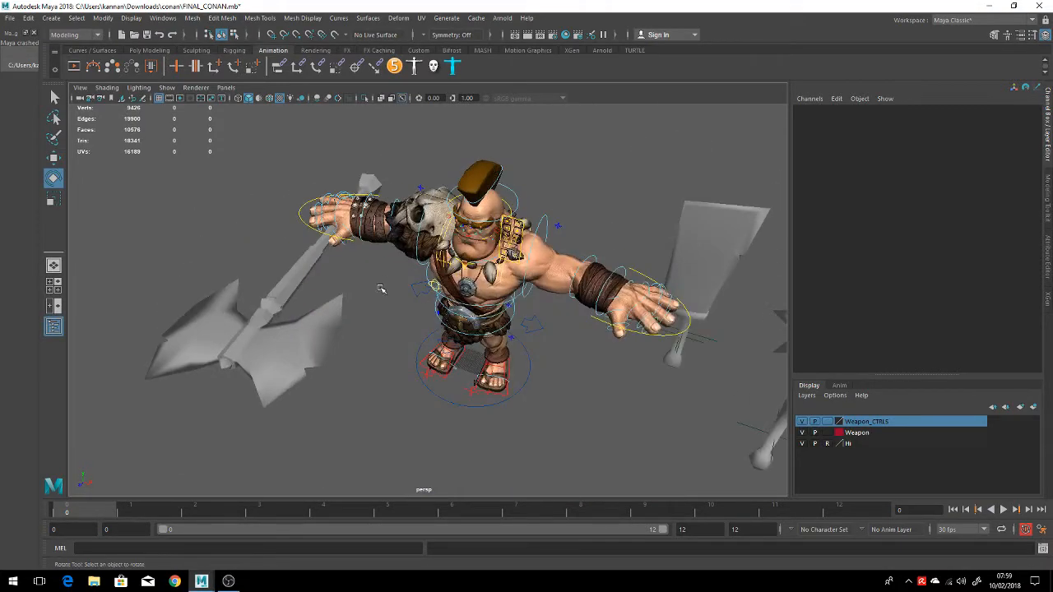
pyautogui.keyDown('alt'); pyautogui.moveTo(344, 291); pyautogui.dragTo(359, 294, button='right'); pyautogui.keyUp('alt')
pyautogui.keyDown('alt'); pyautogui.moveTo(360, 294); pyautogui.dragTo(581, 284); pyautogui.keyUp('alt')
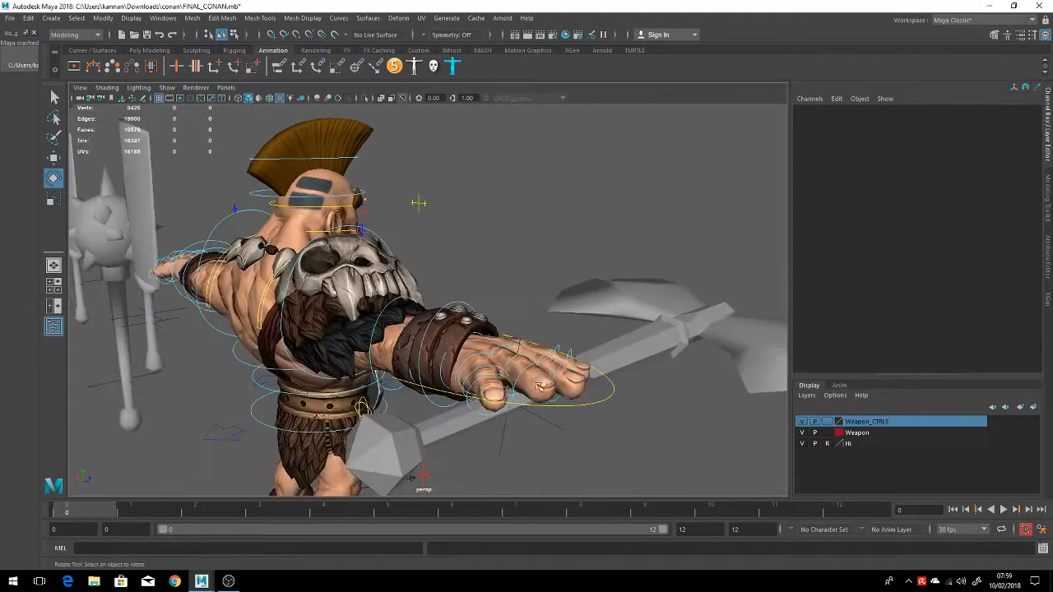
pyautogui.click(503, 428)
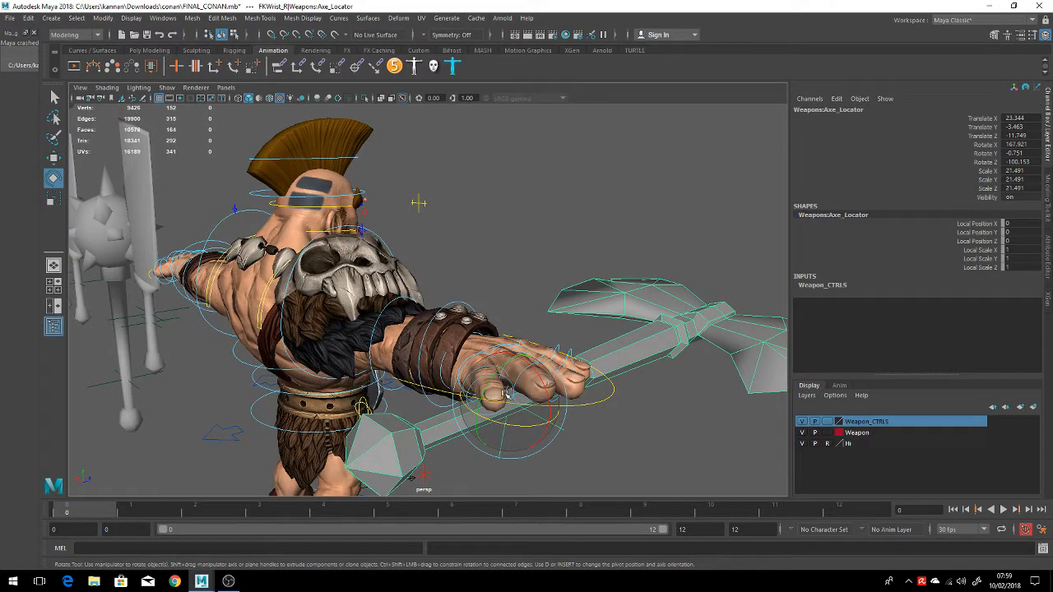
pyautogui.hotkey('shift', 'p')
pyautogui.click(648, 453)
# Try rotating the right shoulder control with the axe unparented, and undo the rotation
pyautogui.keyDown('alt'); pyautogui.moveTo(648, 453); pyautogui.dragTo(545, 457); pyautogui.keyUp('alt')
pyautogui.keyDown('alt'); pyautogui.moveTo(502, 407); pyautogui.dragTo(532, 407, button='middle'); pyautogui.keyUp('alt')
pyautogui.keyDown('alt'); pyautogui.moveTo(532, 408); pyautogui.dragTo(363, 405); pyautogui.keyUp('alt')
pyautogui.click(372, 227)
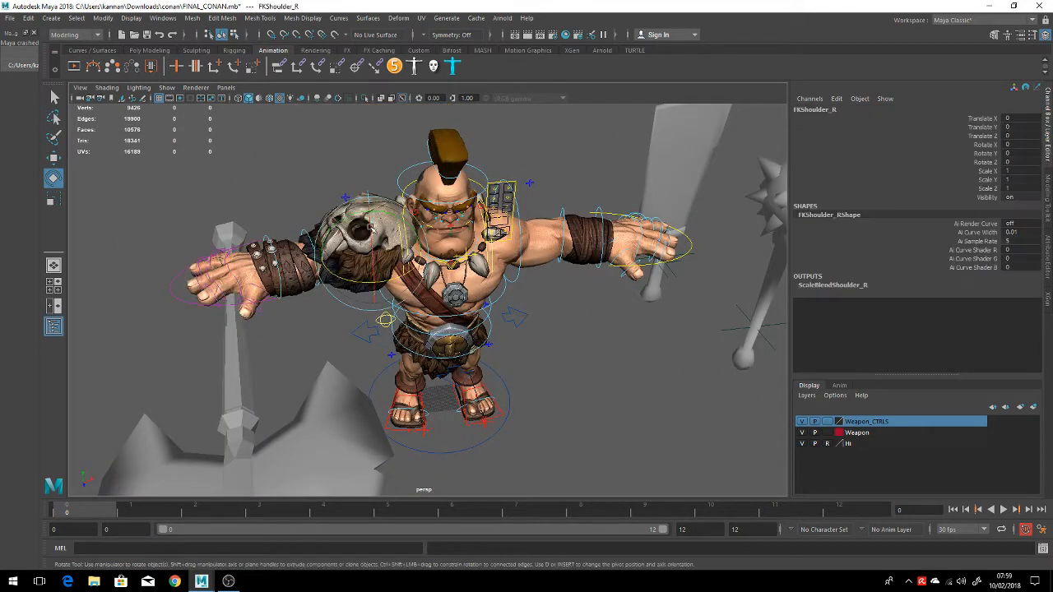
pyautogui.moveTo(373, 250)
pyautogui.mouseDown()
pyautogui.moveTo(372, 170)
pyautogui.moveTo(384, 235)
pyautogui.mouseUp()
pyautogui.hotkey('ctrl', 'z')
# Try rotating the right shoulder control about 32 degrees around Y, and undo it
pyautogui.keyDown('alt'); pyautogui.moveTo(468, 318); pyautogui.dragTo(438, 374); pyautogui.keyUp('alt')
pyautogui.scroll(-3, 501, 360)
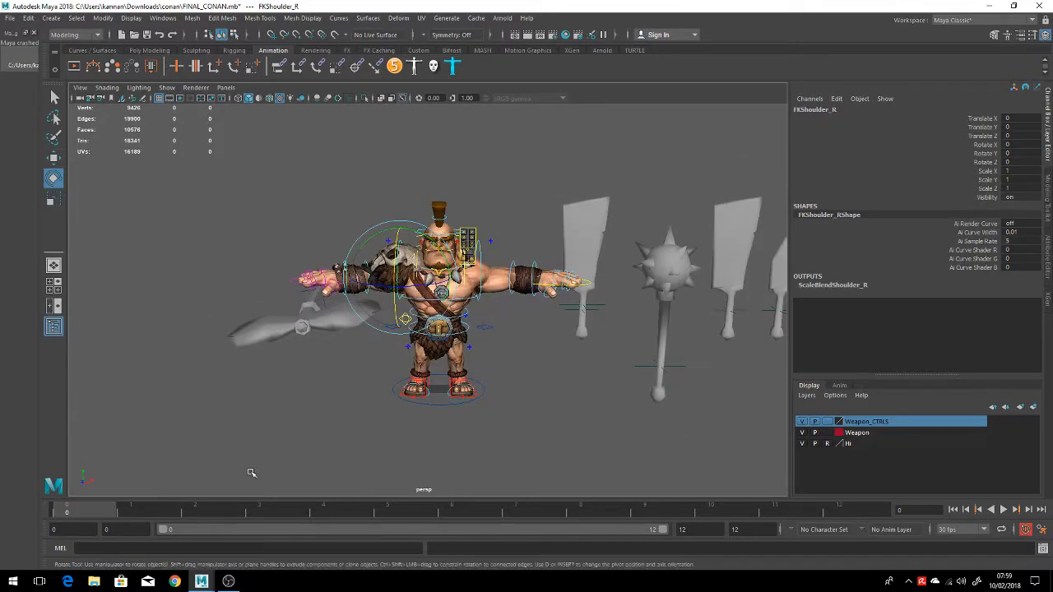
pyautogui.keyDown('alt'); pyautogui.moveTo(500, 353); pyautogui.dragTo(476, 346); pyautogui.keyUp('alt')
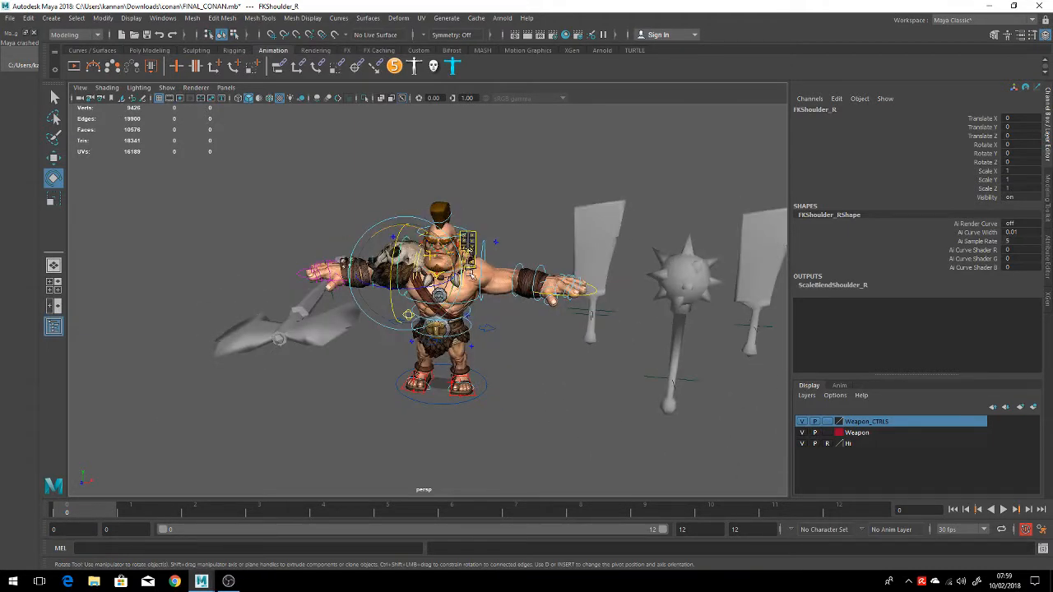
pyautogui.keyDown('alt'); pyautogui.moveTo(458, 437); pyautogui.dragTo(507, 393, button='middle'); pyautogui.keyUp('alt')
pyautogui.scroll(5, 494, 470)
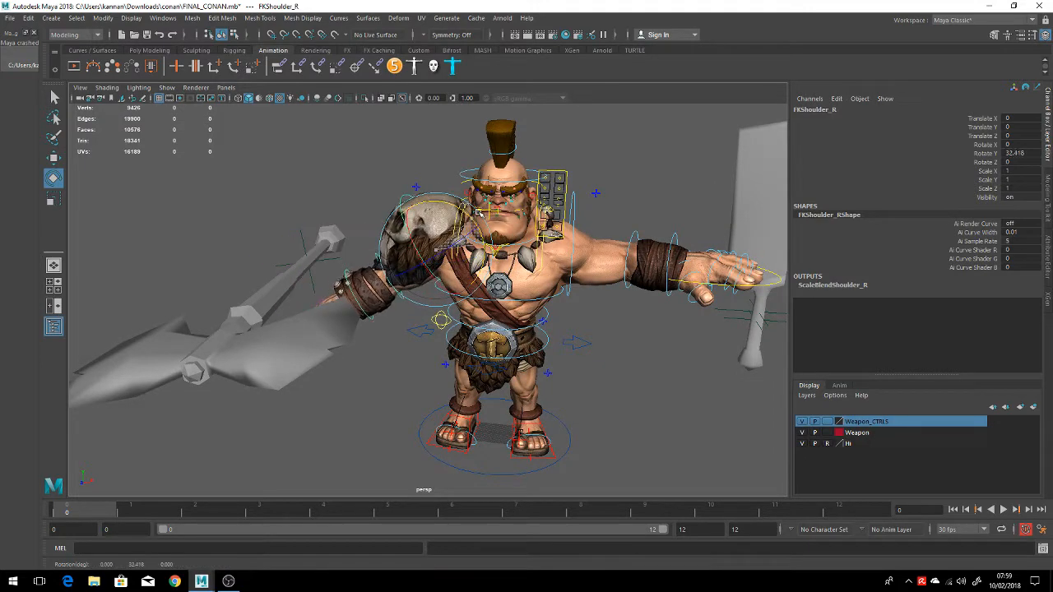
pyautogui.moveTo(479, 213)
pyautogui.mouseDown()
pyautogui.moveTo(458, 200)
pyautogui.moveTo(489, 234)
pyautogui.moveTo(474, 217)
pyautogui.mouseUp()
pyautogui.hotkey('ctrl', 'z')
# Lower the right arm by rotating its shoulder control to about 60 degrees in Y and 10.5 degrees in Z
pyautogui.keyDown('alt'); pyautogui.moveTo(509, 348); pyautogui.dragTo(465, 339); pyautogui.keyUp('alt')
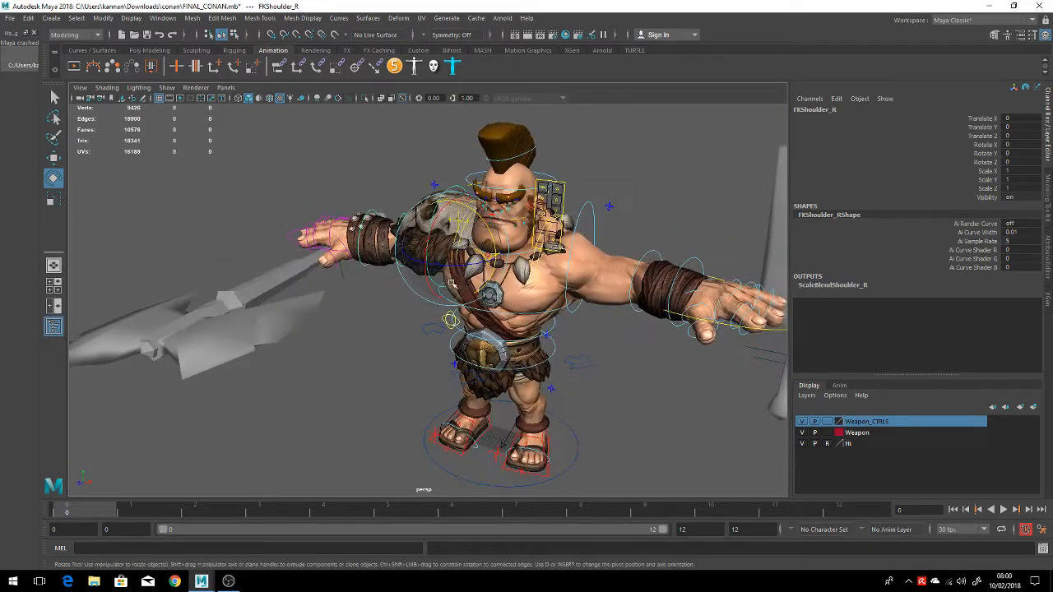
pyautogui.moveTo(451, 281); pyautogui.dragTo(486, 175)
pyautogui.moveTo(450, 229)
pyautogui.mouseDown()
pyautogui.moveTo(480, 187)
pyautogui.moveTo(449, 233)
pyautogui.mouseUp()
pyautogui.keyDown('alt'); pyautogui.moveTo(523, 347); pyautogui.dragTo(520, 400); pyautogui.keyUp('alt')
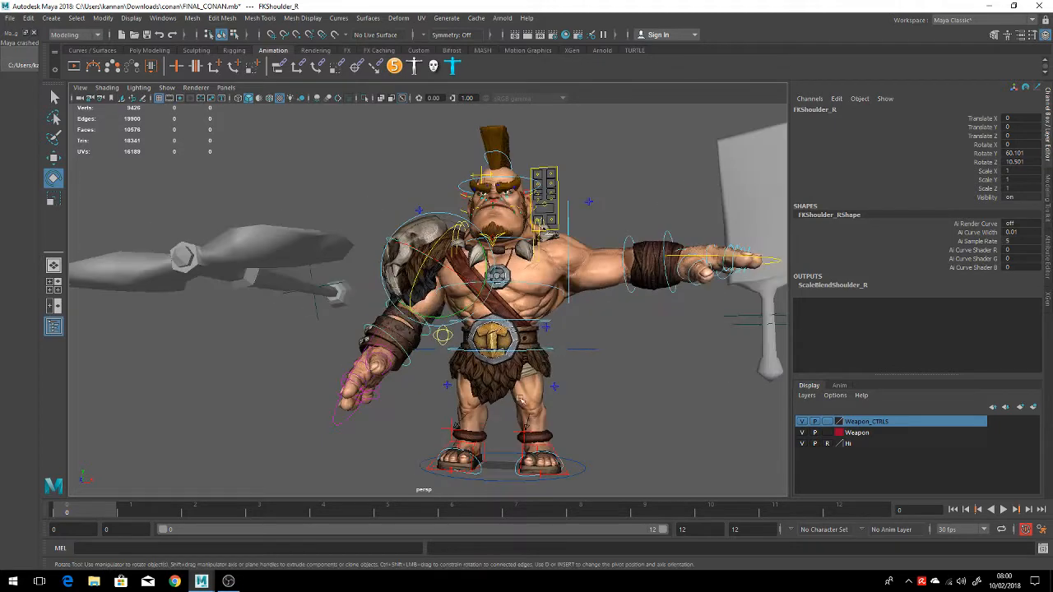
# Lower the left arm beside the body by rotating its shoulder control
pyautogui.keyDown('alt'); pyautogui.moveTo(423, 468); pyautogui.dragTo(492, 436); pyautogui.keyUp('alt')
pyautogui.click(503, 246)
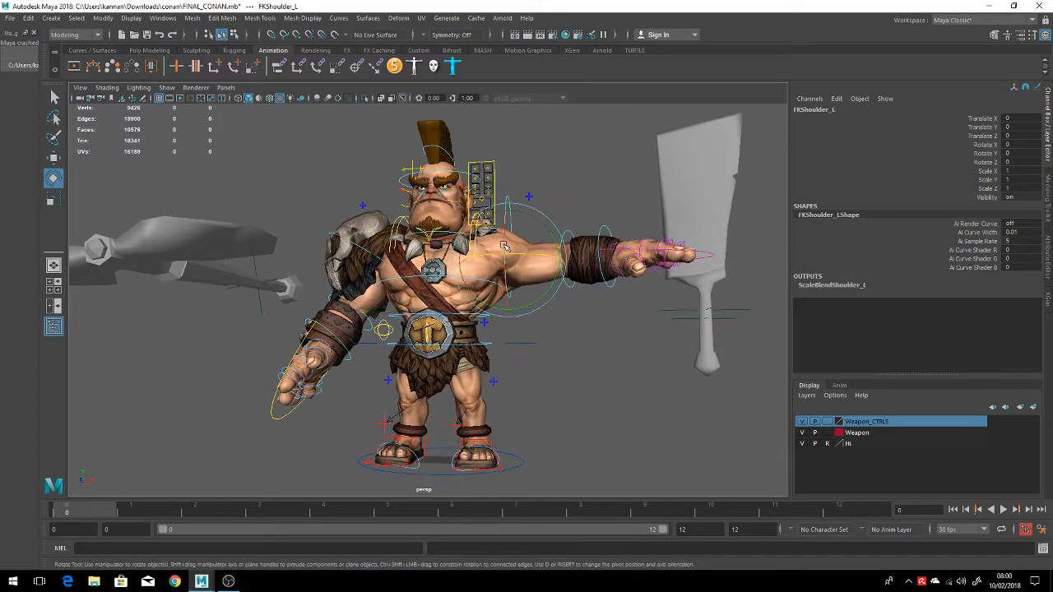
pyautogui.moveTo(549, 288); pyautogui.dragTo(501, 266)
# Place the axe locator in front of the character at about Translate 1.13, 65.96, 122.86 and Rotate -268.65, 68.16, 95.1
pyautogui.click(461, 341)
pyautogui.press('w')
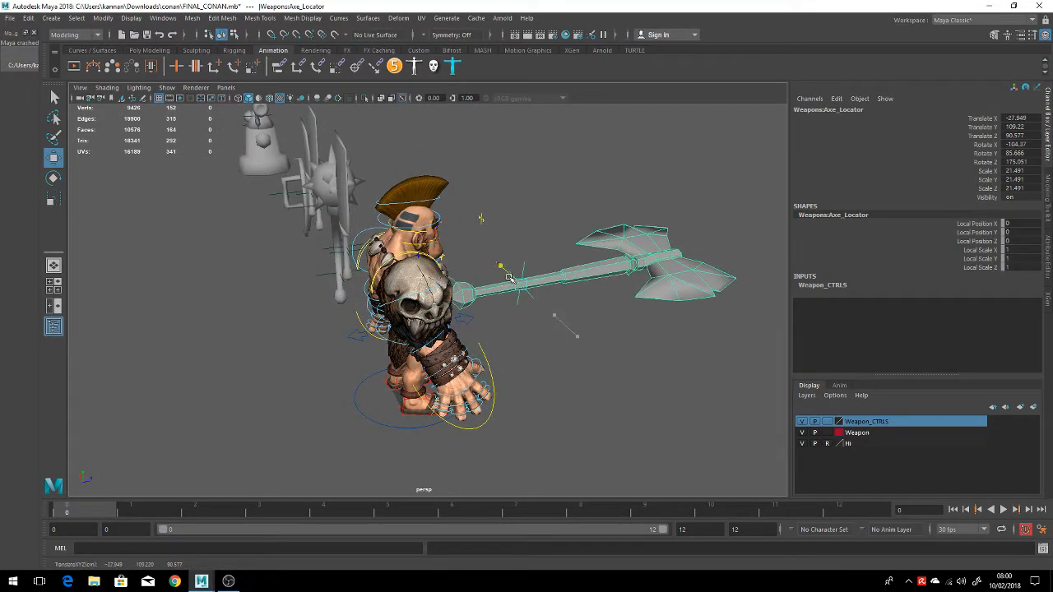
pyautogui.keyDown('alt'); pyautogui.moveTo(576, 360); pyautogui.dragTo(496, 354); pyautogui.keyUp('alt')
pyautogui.keyDown('alt'); pyautogui.moveTo(419, 380); pyautogui.dragTo(499, 342); pyautogui.keyUp('alt')
pyautogui.moveTo(503, 271); pyautogui.dragTo(467, 390)
pyautogui.press('e')
pyautogui.moveTo(540, 372); pyautogui.dragTo(442, 408)
pyautogui.press('w')
pyautogui.moveTo(438, 300)
pyautogui.mouseDown()
pyautogui.moveTo(453, 294)
pyautogui.moveTo(441, 299)
pyautogui.mouseUp()
pyautogui.press('e')
pyautogui.moveTo(437, 283); pyautogui.dragTo(498, 325)
pyautogui.press('w')
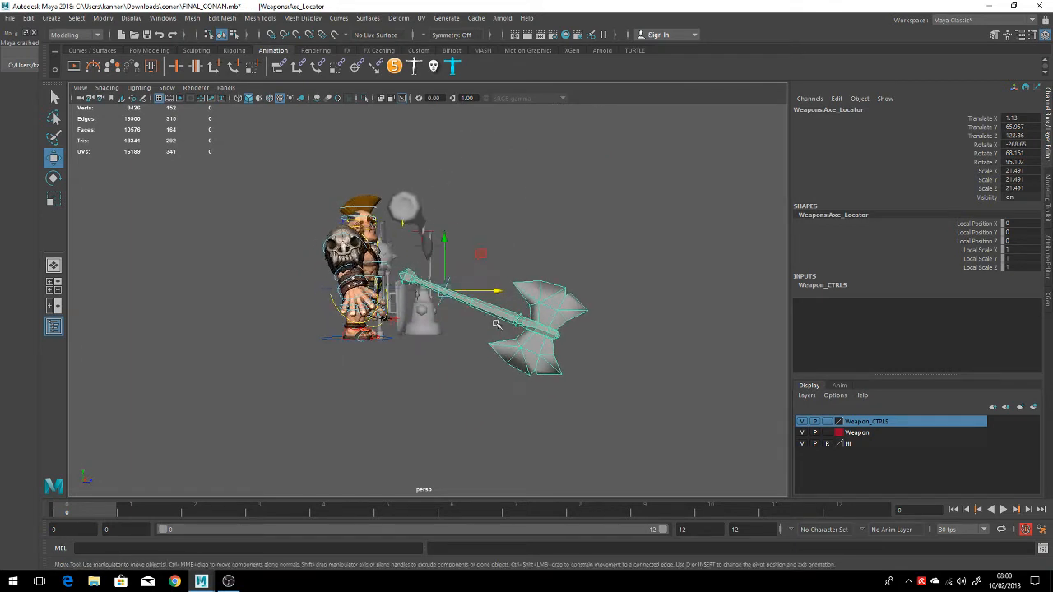
# Refine the axe locator's placement to about Translate Y 72.8 and Z 101, with Rotate -268.1, 74.9, 95.7
pyautogui.press('e')
pyautogui.moveTo(455, 275); pyautogui.dragTo(357, 332)
pyautogui.press('w')
pyautogui.scroll(5, 370, 335)
pyautogui.keyDown('alt'); pyautogui.moveTo(388, 331); pyautogui.dragTo(466, 357, button='middle'); pyautogui.keyUp('alt')
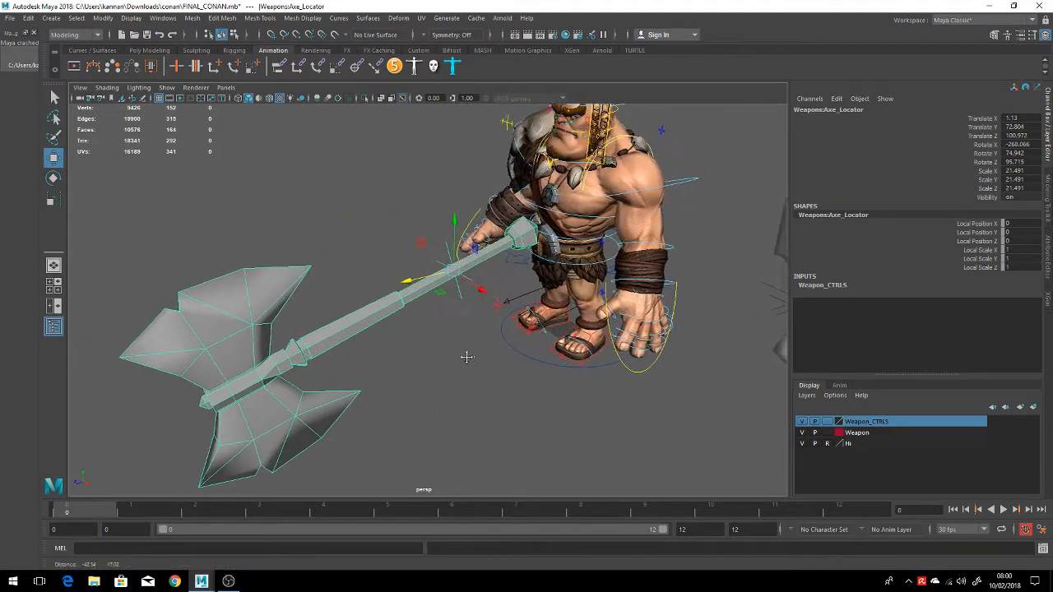
pyautogui.scroll(2, 458, 354)
pyautogui.keyDown('alt'); pyautogui.moveTo(449, 353); pyautogui.dragTo(506, 322); pyautogui.keyUp('alt')
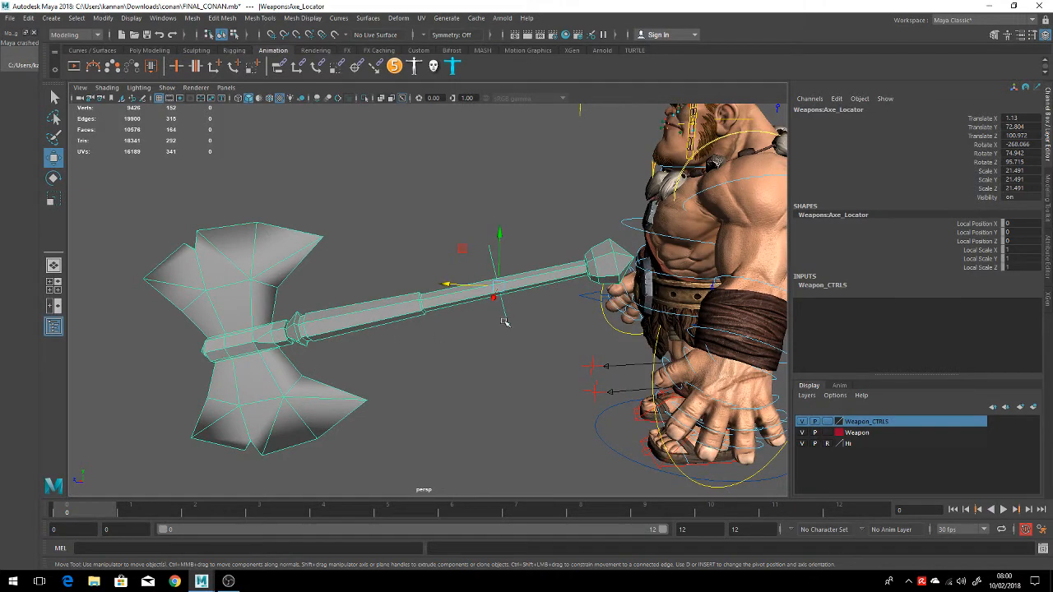
# Move the axe locator's pivot from the handle down to the lower blade of the axe head
pyautogui.click(523, 318)
pyautogui.click(506, 306)
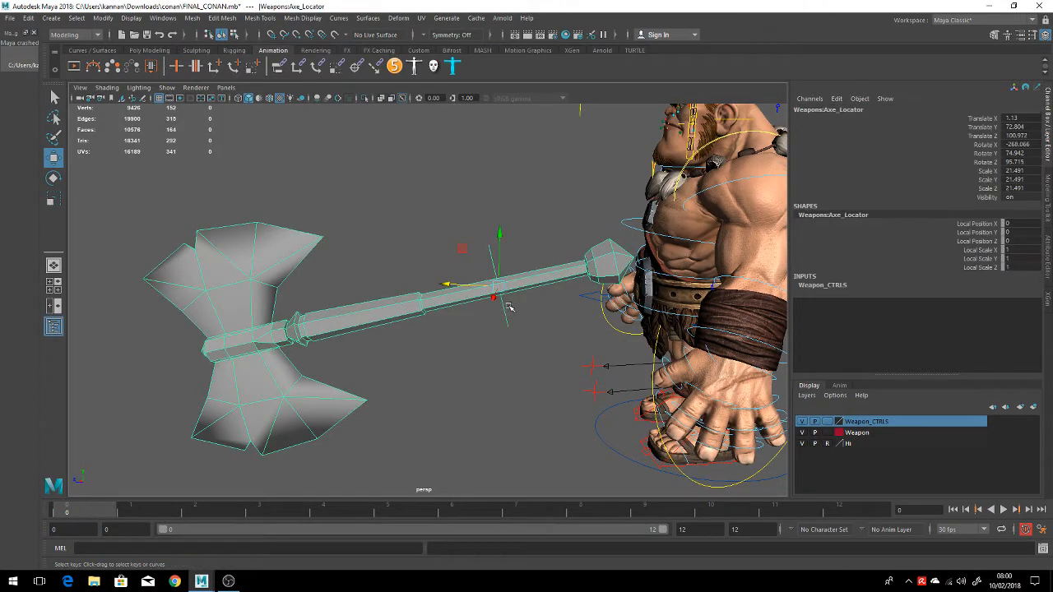
pyautogui.press('d')
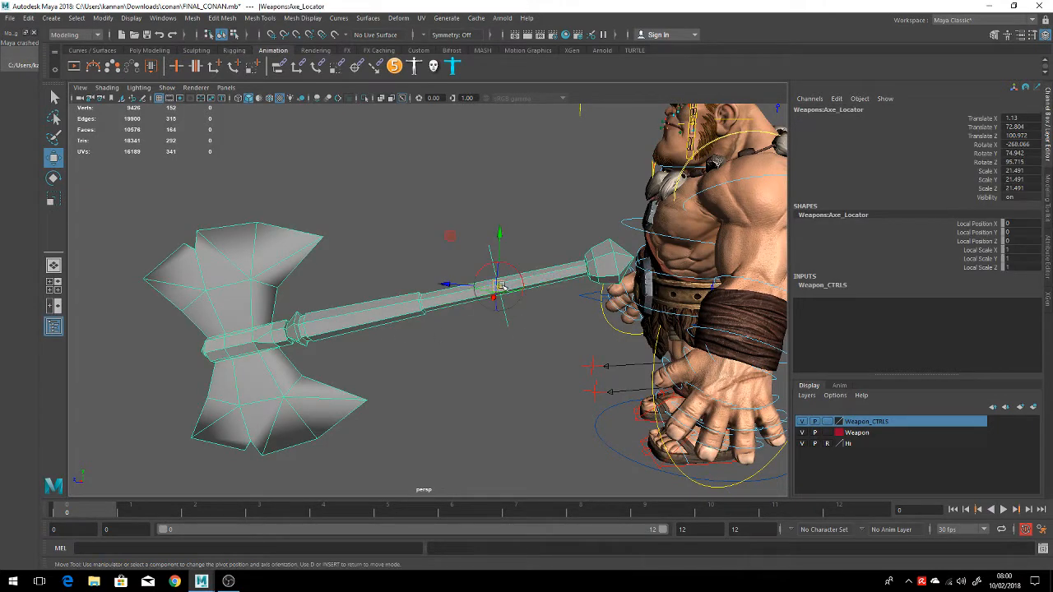
pyautogui.keyDown('alt'); pyautogui.moveTo(469, 398); pyautogui.dragTo(498, 392); pyautogui.keyUp('alt')
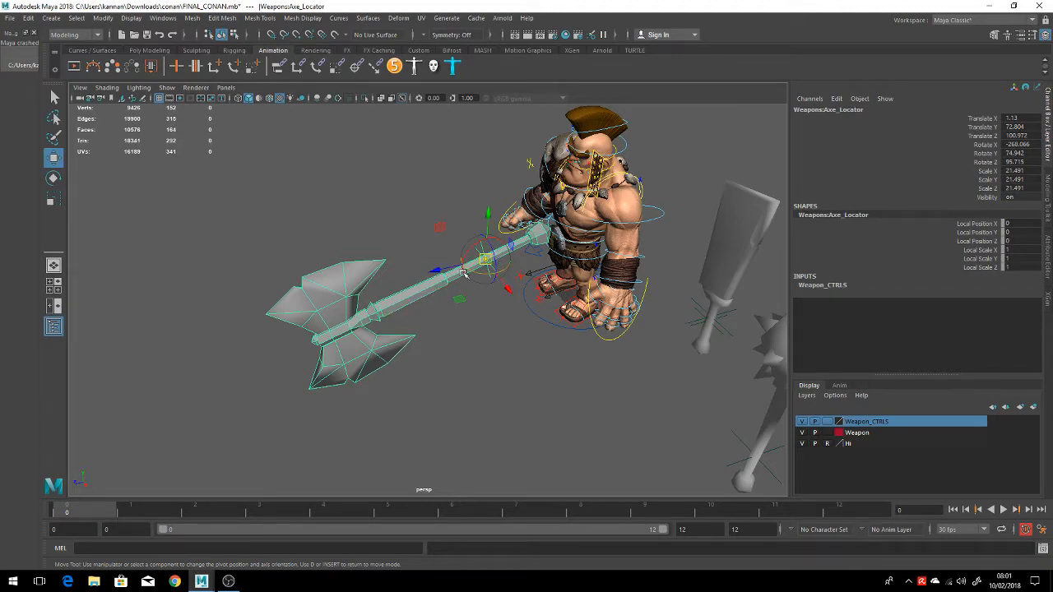
pyautogui.keyDown('alt'); pyautogui.moveTo(444, 230); pyautogui.dragTo(233, 359); pyautogui.keyUp('alt')
pyautogui.keyDown('alt'); pyautogui.moveTo(501, 330); pyautogui.dragTo(474, 335); pyautogui.keyUp('alt')
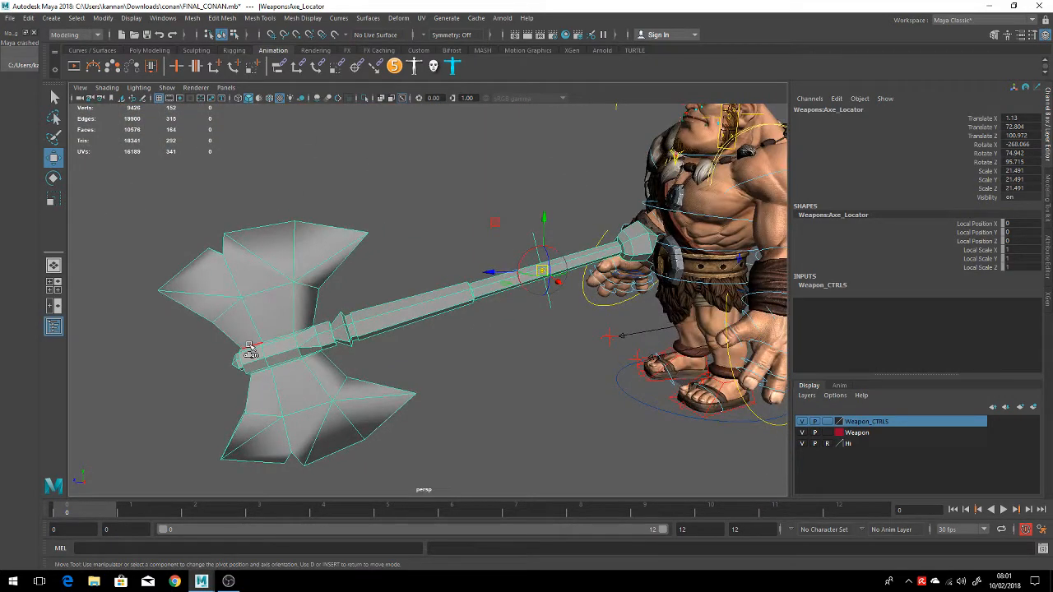
pyautogui.keyDown('alt'); pyautogui.moveTo(370, 329); pyautogui.dragTo(434, 330); pyautogui.keyUp('alt')
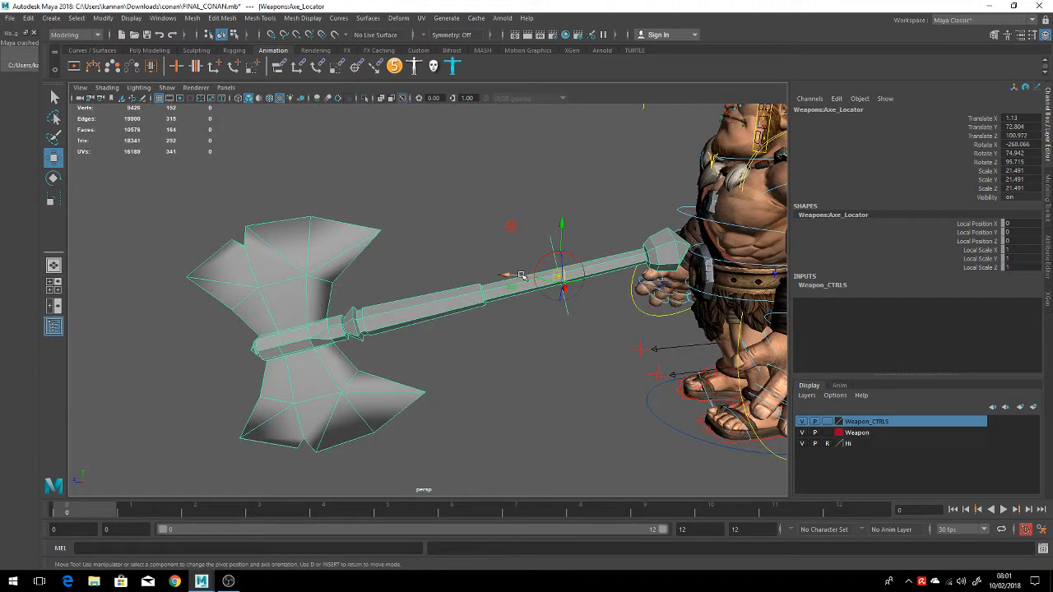
pyautogui.moveTo(520, 275); pyautogui.dragTo(258, 354)
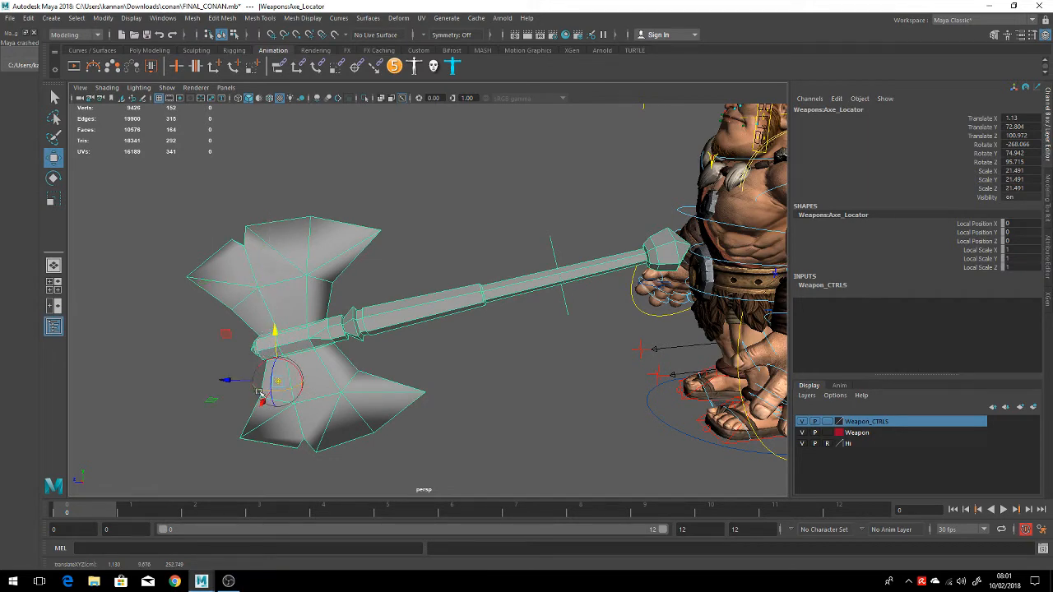
pyautogui.keyDown('alt'); pyautogui.moveTo(433, 404); pyautogui.dragTo(566, 398); pyautogui.keyUp('alt')
pyautogui.keyDown('alt'); pyautogui.moveTo(528, 397); pyautogui.dragTo(535, 372, button='middle'); pyautogui.keyUp('alt')
pyautogui.moveTo(443, 406); pyautogui.dragTo(482, 411)
# Try rotating the axe around its relocated pivot, and undo the rotation
pyautogui.press('e')
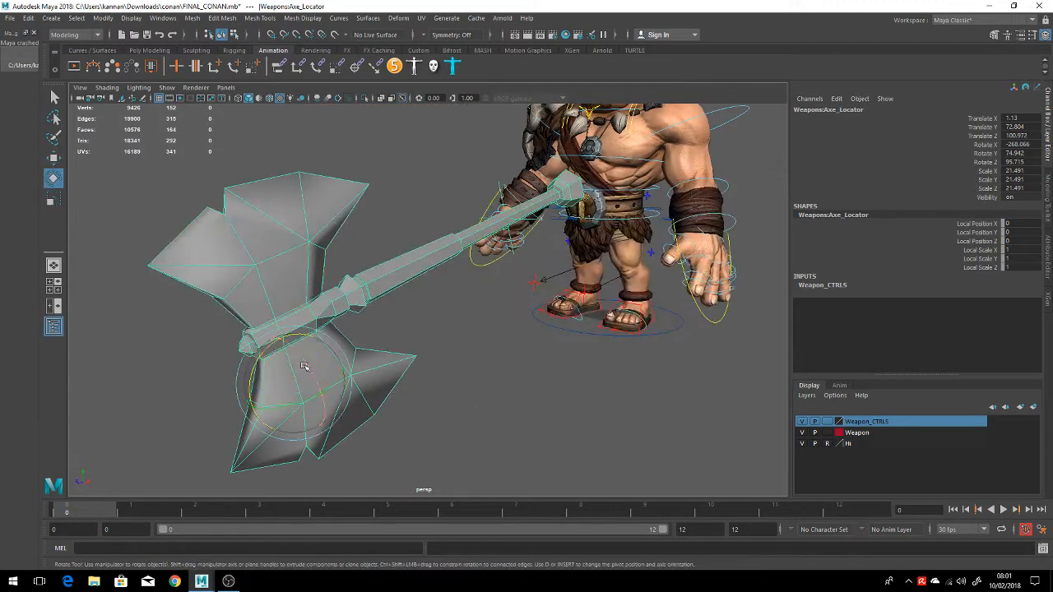
pyautogui.moveTo(258, 358)
pyautogui.mouseDown()
pyautogui.moveTo(280, 366)
pyautogui.moveTo(276, 374)
pyautogui.moveTo(269, 362)
pyautogui.mouseUp()
pyautogui.keyDown('alt'); pyautogui.moveTo(499, 370); pyautogui.dragTo(440, 376); pyautogui.keyUp('alt')
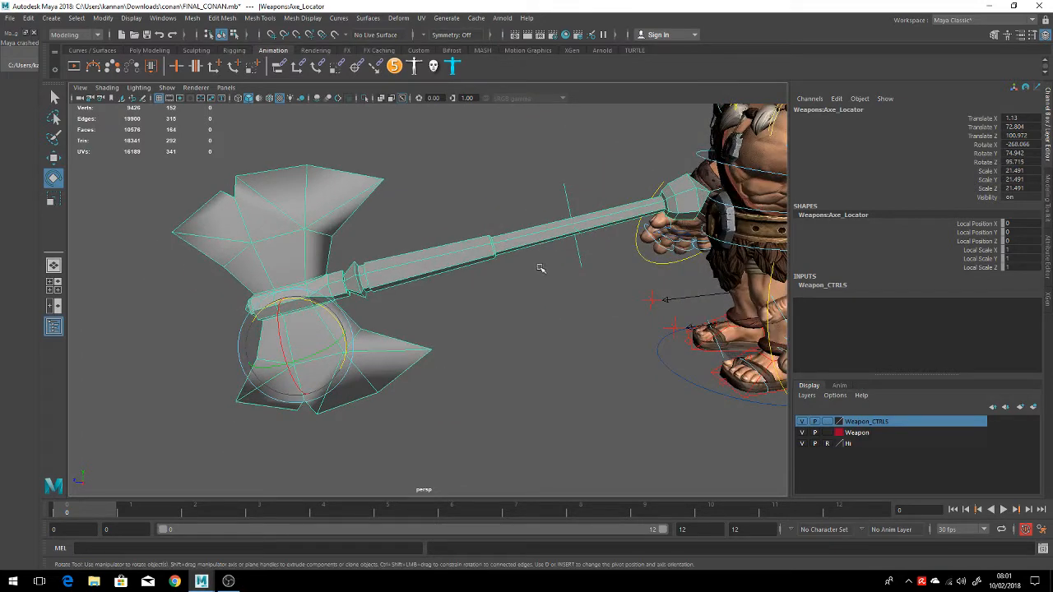
pyautogui.keyDown('alt'); pyautogui.moveTo(457, 436); pyautogui.dragTo(483, 380); pyautogui.keyUp('alt')
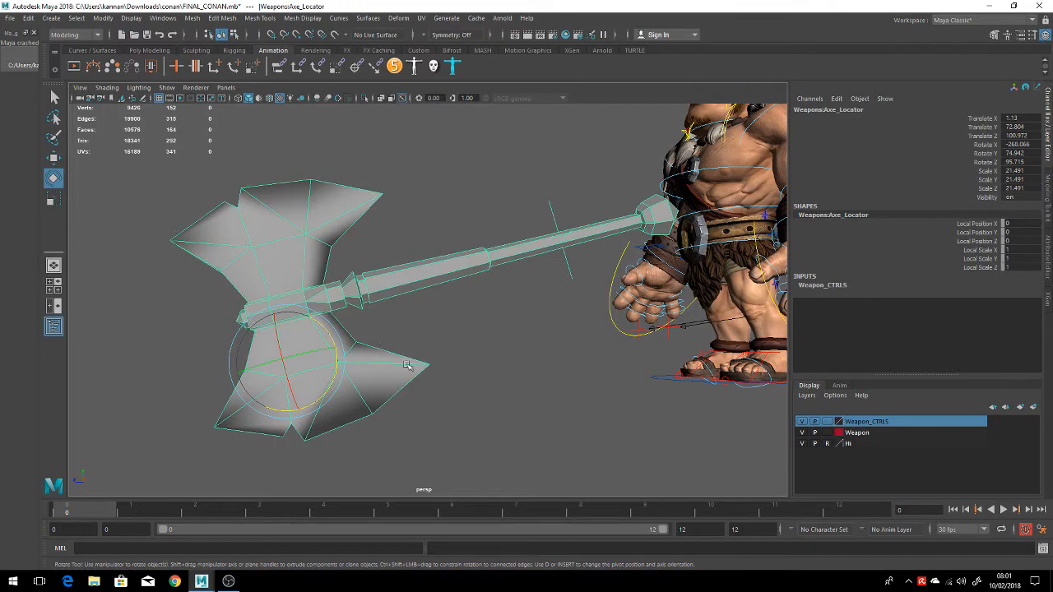
pyautogui.moveTo(406, 365)
pyautogui.keyDown('alt'); pyautogui.mouseDown()
pyautogui.moveTo(513, 383)
pyautogui.moveTo(637, 371)
pyautogui.moveTo(419, 365)
pyautogui.mouseUp(); pyautogui.keyUp('alt')
pyautogui.moveTo(257, 319)
pyautogui.mouseDown()
pyautogui.moveTo(220, 331)
pyautogui.moveTo(288, 306)
pyautogui.moveTo(248, 311)
pyautogui.mouseUp()
pyautogui.hotkey('ctrl', 'z')
# Create a polygon plane as the ground and scale it to about 437 in X and 838 in Z
pyautogui.keyDown('alt'); pyautogui.moveTo(519, 329); pyautogui.dragTo(587, 379); pyautogui.keyUp('alt')
pyautogui.click(587, 379)
pyautogui.keyDown('alt'); pyautogui.moveTo(405, 371); pyautogui.dragTo(264, 389); pyautogui.keyUp('alt')
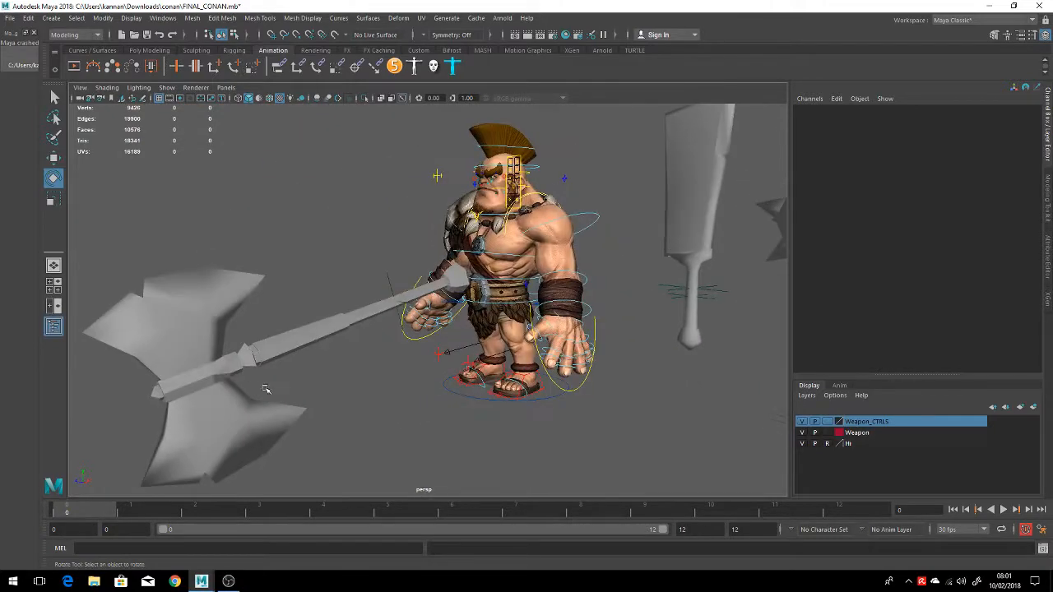
pyautogui.click(153, 50)
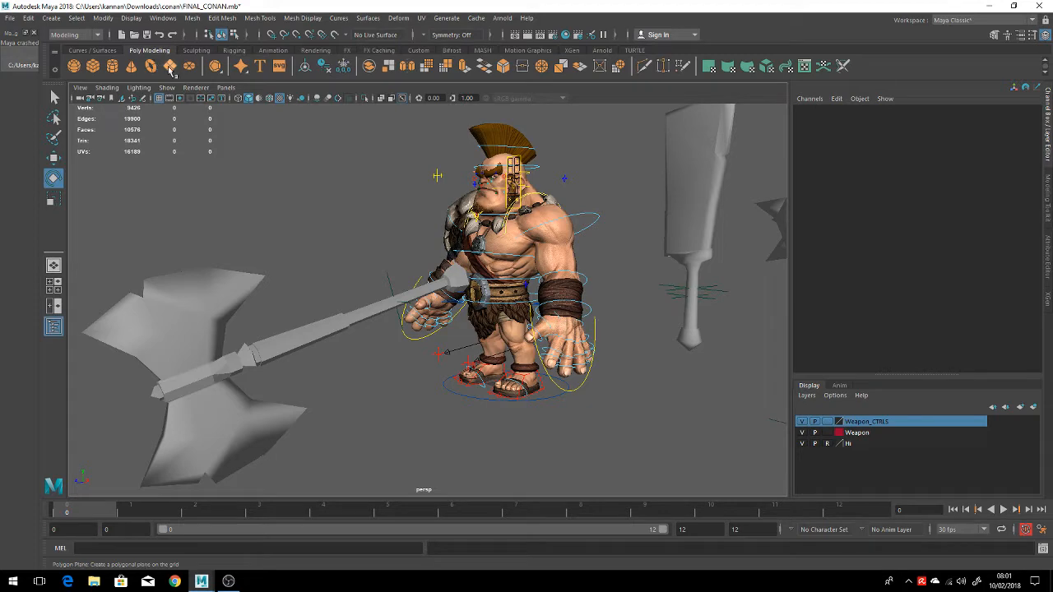
pyautogui.click(170, 71)
pyautogui.press('r')
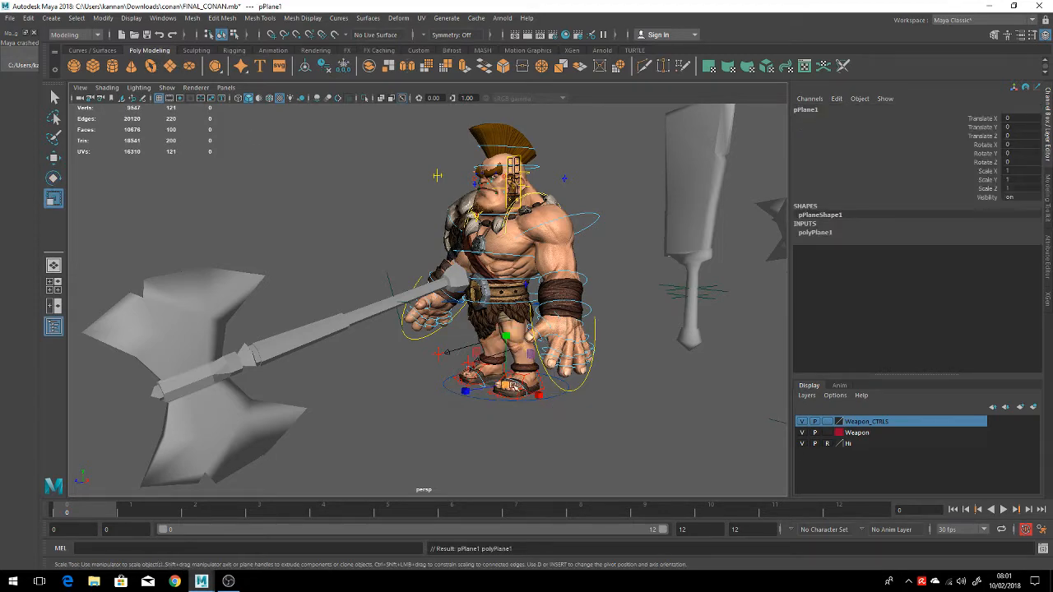
pyautogui.moveTo(506, 388); pyautogui.dragTo(893, 365)
pyautogui.moveTo(468, 396); pyautogui.dragTo(437, 399)
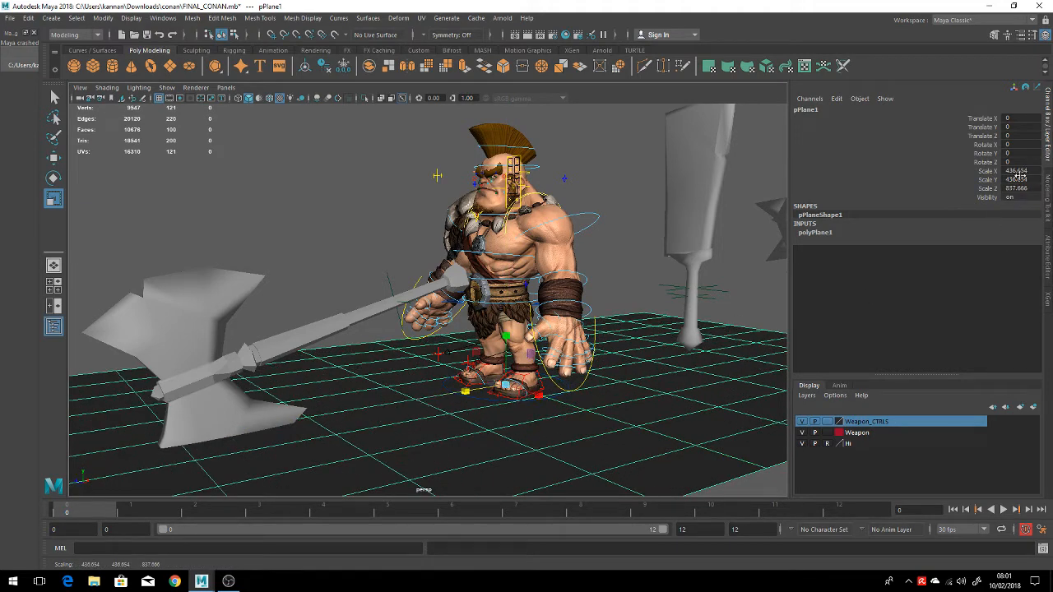
# Reduce the ground plane's width and height subdivisions to 1
pyautogui.click(815, 234)
pyautogui.moveTo(943, 259); pyautogui.dragTo(964, 268)
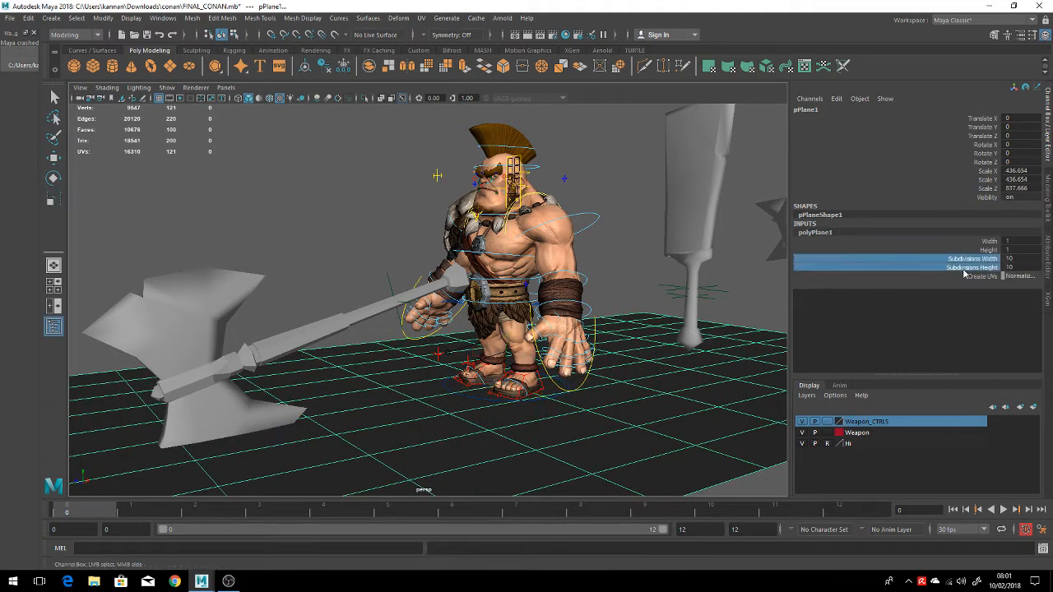
pyautogui.moveTo(769, 281); pyautogui.dragTo(650, 288, button='middle')
pyautogui.click(619, 268)
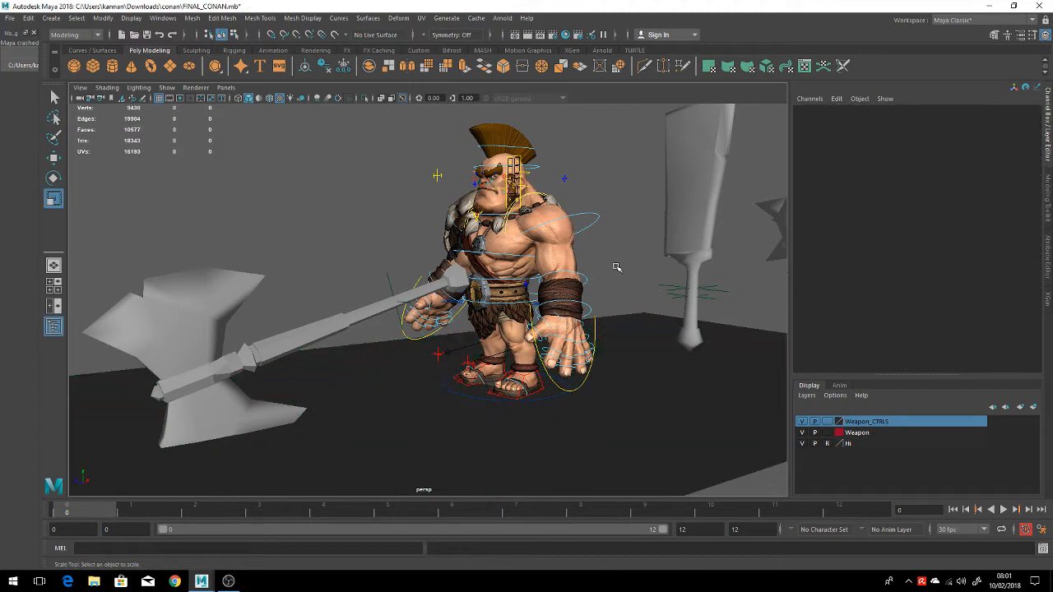
# Key all channels of the axe locator at frame 0 with its head resting on the ground
pyautogui.keyDown('alt'); pyautogui.moveTo(572, 317); pyautogui.dragTo(684, 313, button='middle'); pyautogui.keyUp('alt')
pyautogui.keyDown('alt'); pyautogui.moveTo(586, 298); pyautogui.dragTo(714, 319); pyautogui.keyUp('alt')
pyautogui.scroll(2, 576, 348)
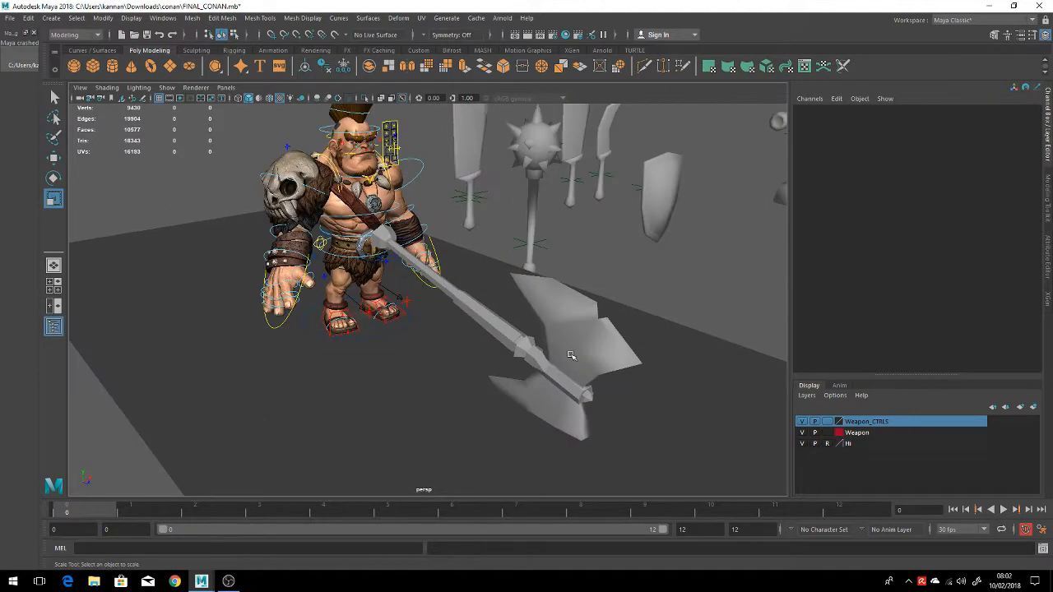
pyautogui.click(572, 356)
pyautogui.keyDown('alt'); pyautogui.moveTo(658, 342); pyautogui.dragTo(511, 334); pyautogui.keyUp('alt')
pyautogui.click(496, 284)
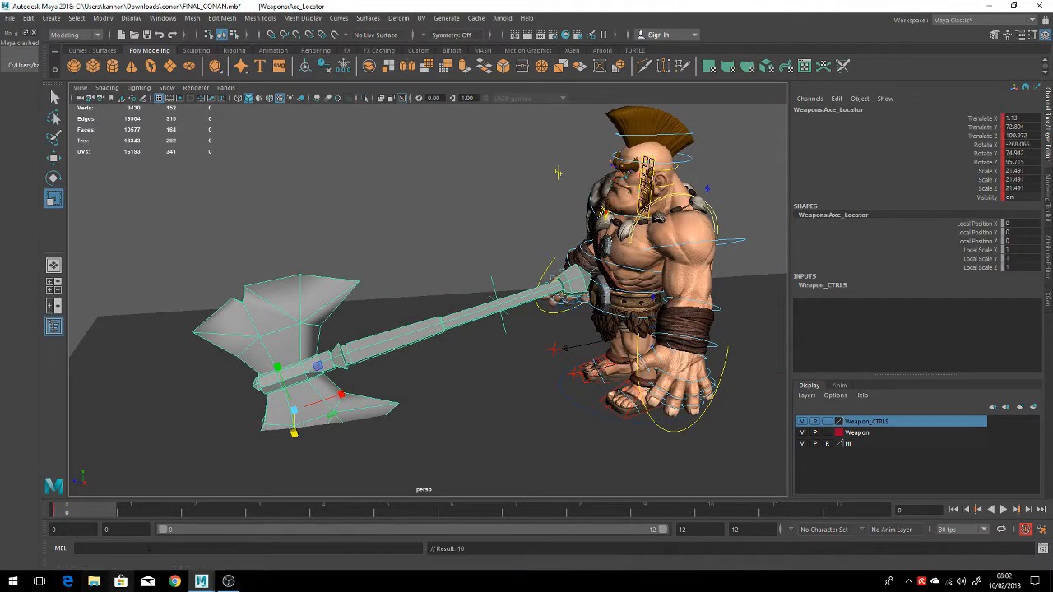
pyautogui.click(507, 367)
# Turn the character's upper body by rotating the root control about 25 degrees around X
pyautogui.keyDown('alt'); pyautogui.moveTo(507, 367); pyautogui.dragTo(550, 363); pyautogui.keyUp('alt')
pyautogui.scroll(3, 551, 363)
pyautogui.keyDown('alt'); pyautogui.moveTo(527, 267); pyautogui.dragTo(462, 357, button='middle'); pyautogui.keyUp('alt')
pyautogui.click(475, 233)
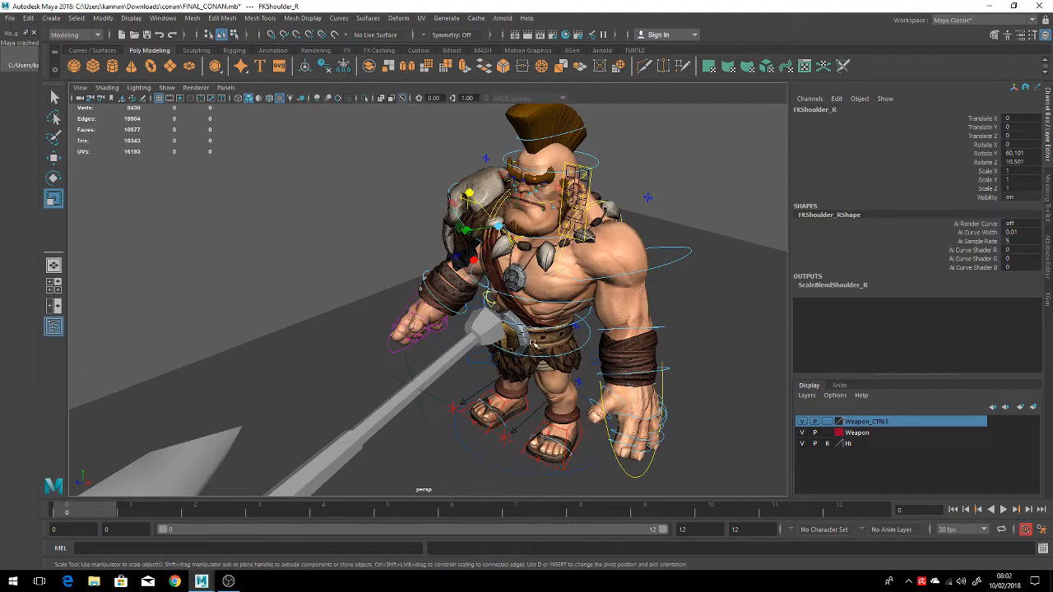
pyautogui.press('e')
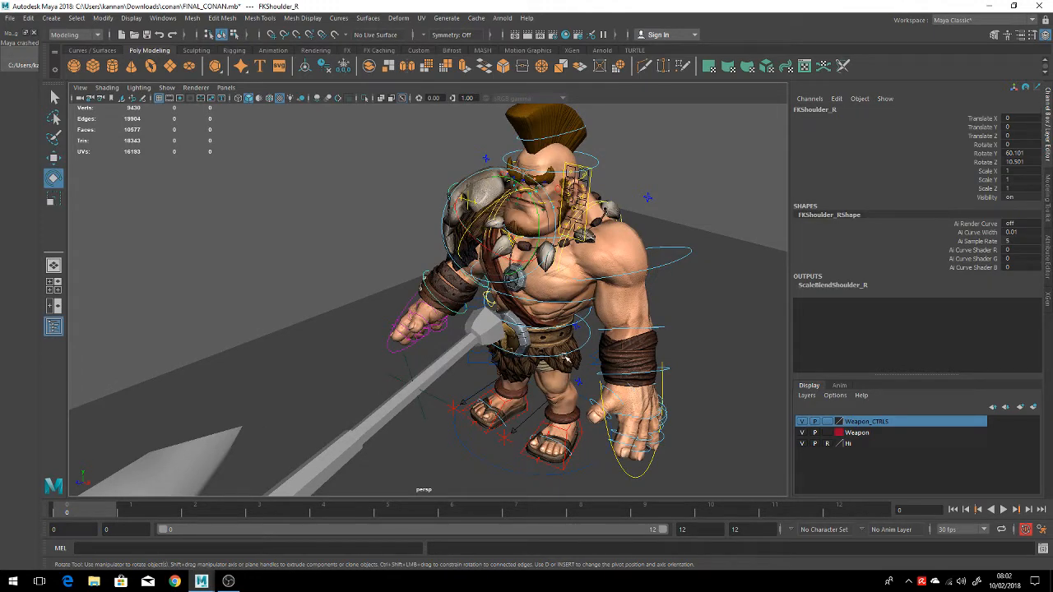
pyautogui.click(566, 360)
pyautogui.moveTo(569, 357); pyautogui.dragTo(576, 352)
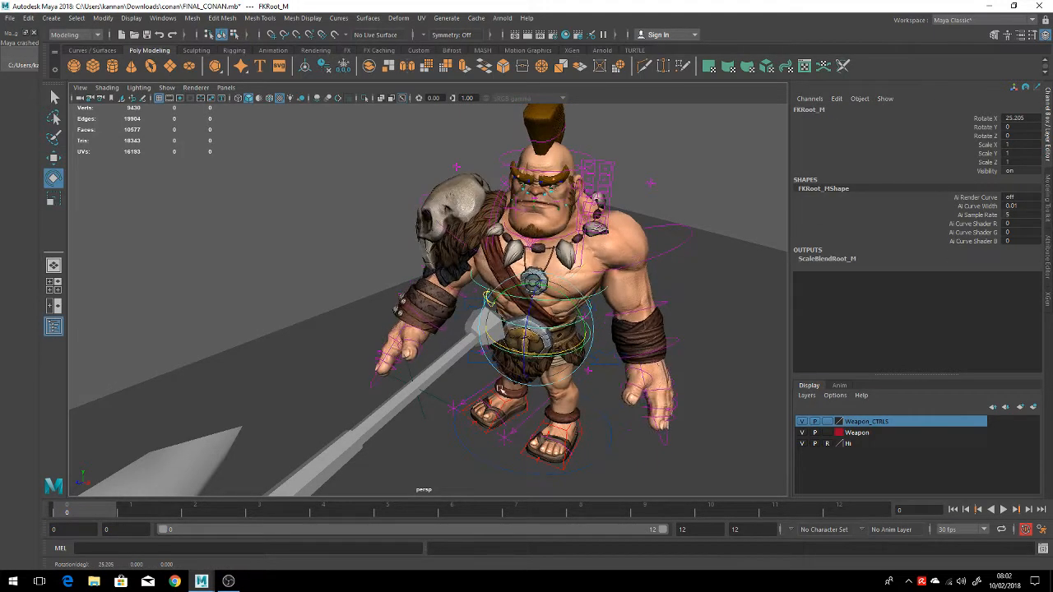
# Pose the right arm toward the axe handle, rotating the shoulder to about -42.4, 65.3, 94.7 and turning the wrist
pyautogui.keyDown('alt'); pyautogui.moveTo(500, 390); pyautogui.dragTo(351, 284); pyautogui.keyUp('alt')
pyautogui.click(373, 254)
pyautogui.keyDown('alt'); pyautogui.moveTo(444, 352); pyautogui.dragTo(484, 309); pyautogui.keyUp('alt')
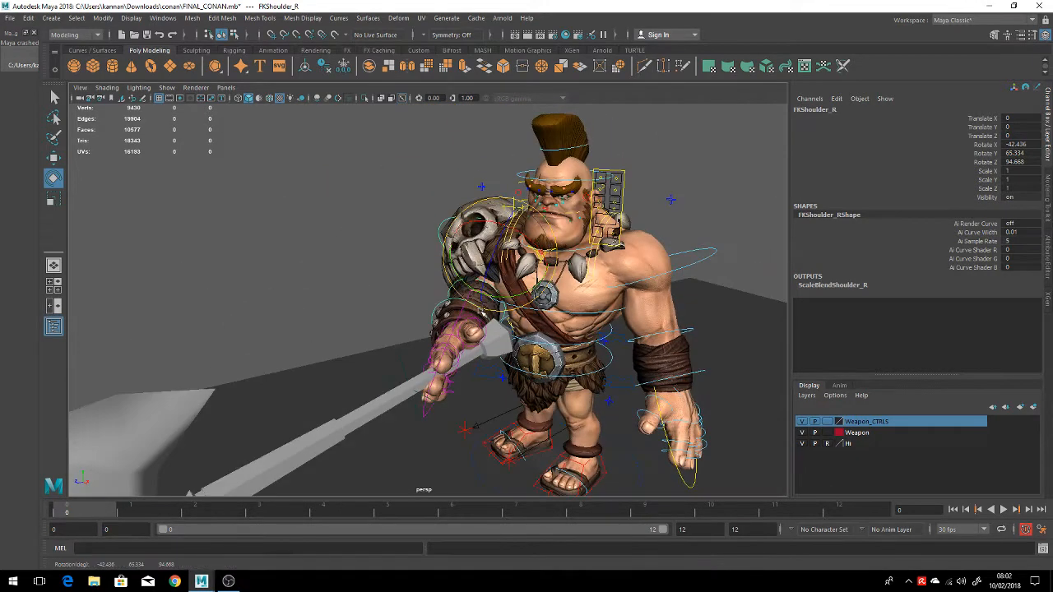
pyautogui.click(442, 310)
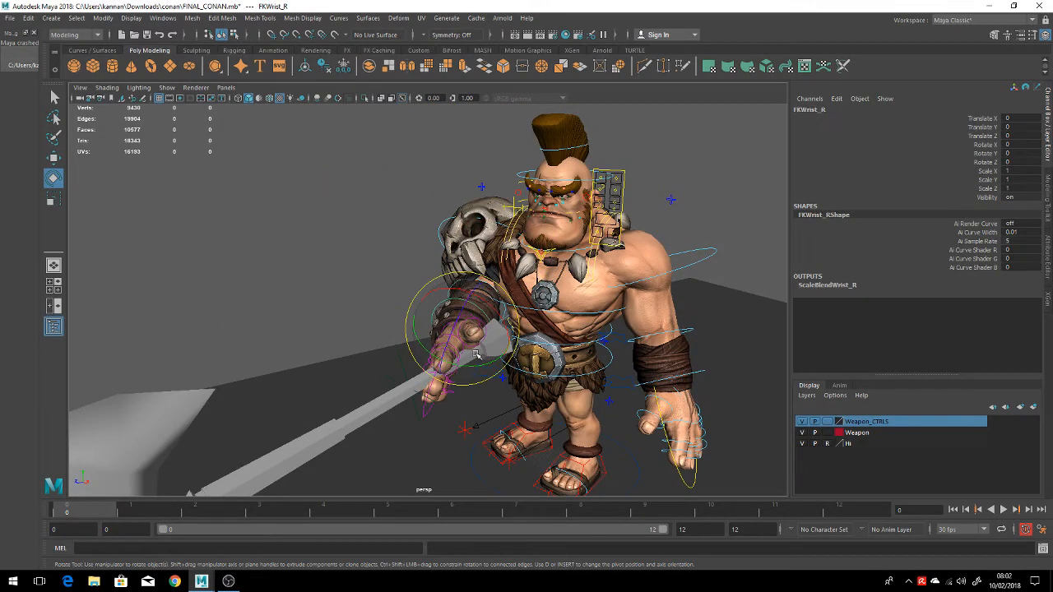
pyautogui.moveTo(479, 363); pyautogui.dragTo(387, 329)
# Set the right hand's Ring Curl and Pinky Curl to 4.5 on its fingers control
pyautogui.click(383, 367)
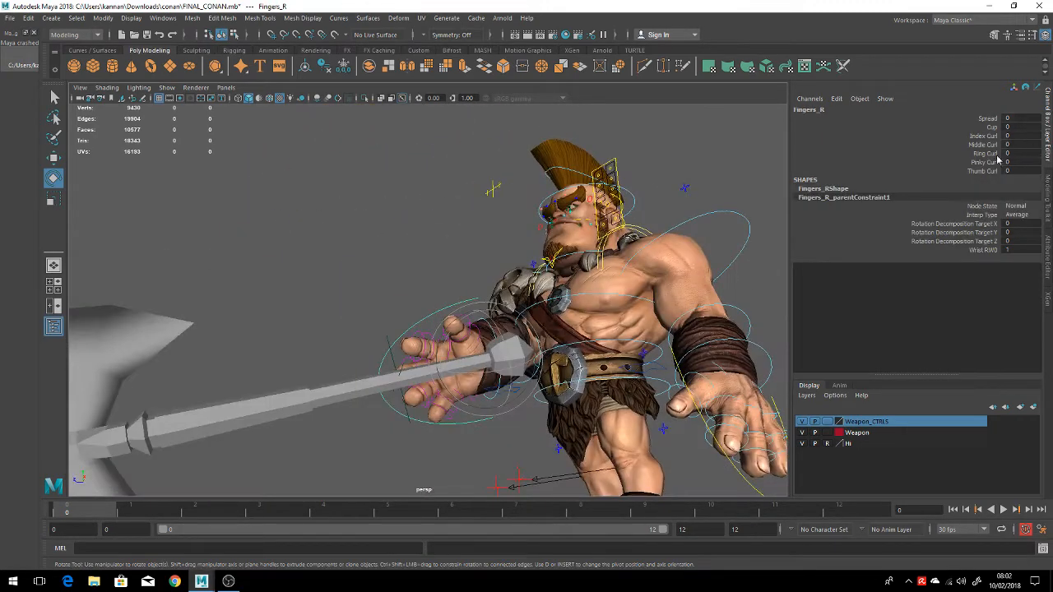
pyautogui.moveTo(979, 170); pyautogui.dragTo(979, 162)
pyautogui.moveTo(542, 345); pyautogui.dragTo(564, 337, button='middle')
pyautogui.hotkey('ctrl', 'z')
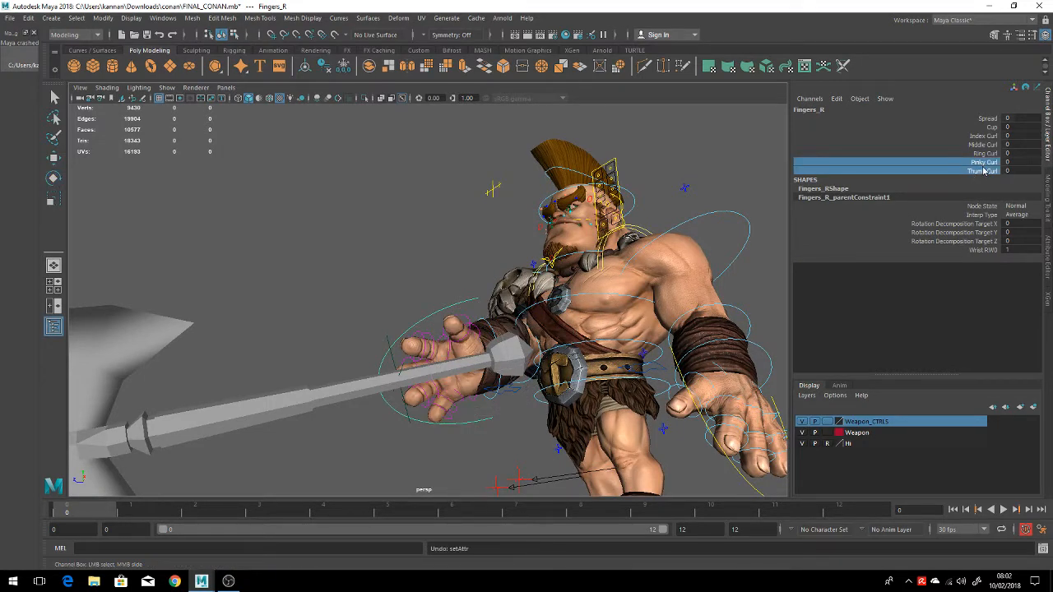
pyautogui.click(992, 162)
pyautogui.keyDown('shift'); pyautogui.click(991, 154); pyautogui.keyUp('shift')
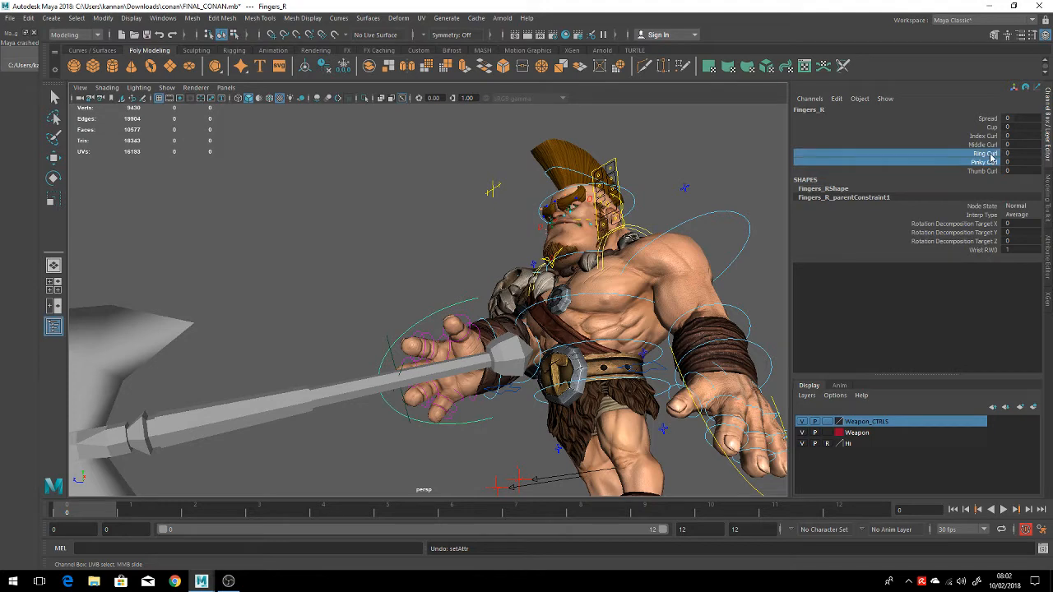
pyautogui.moveTo(455, 283); pyautogui.dragTo(478, 280, button='middle')
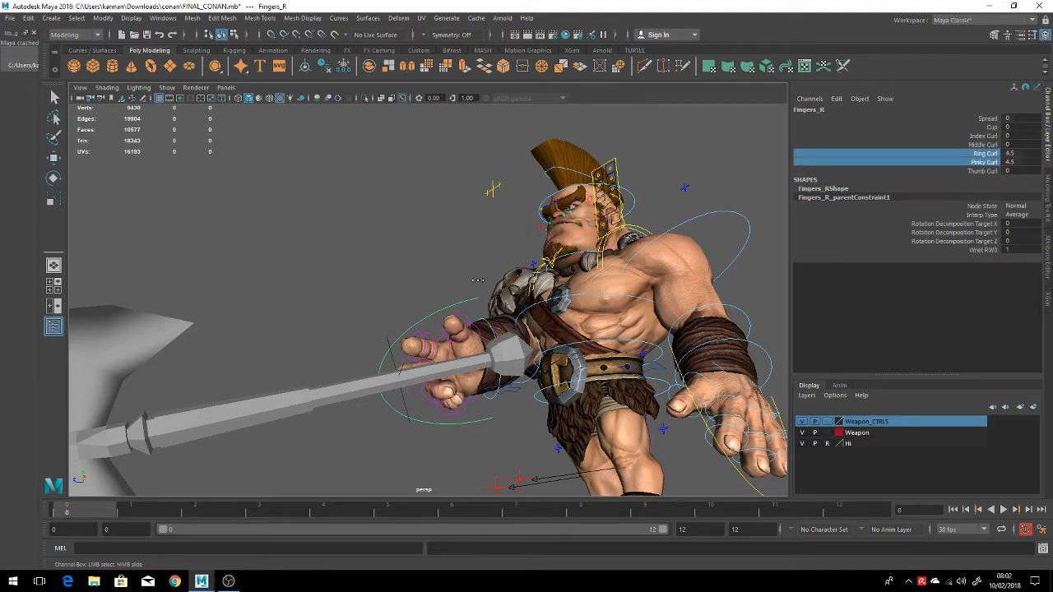
# Set the right hand's Cup to 5 and Middle Curl to about 3.1
pyautogui.keyDown('alt'); pyautogui.moveTo(433, 347); pyautogui.dragTo(506, 356); pyautogui.keyUp('alt')
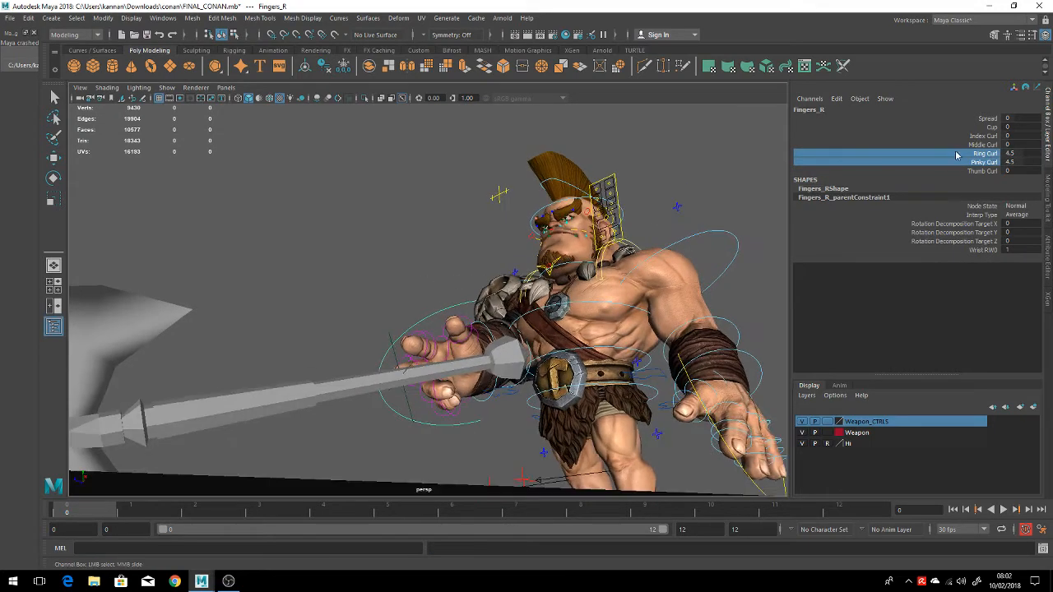
pyautogui.click(997, 128)
pyautogui.moveTo(612, 241); pyautogui.dragTo(614, 238, button='middle')
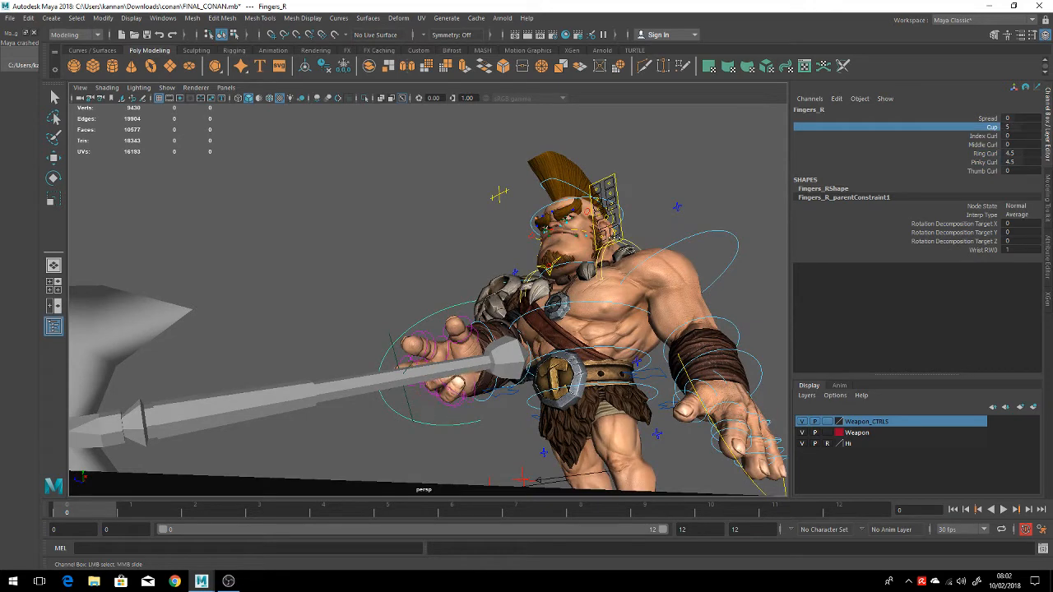
pyautogui.keyDown('alt'); pyautogui.moveTo(488, 308); pyautogui.dragTo(544, 327); pyautogui.keyUp('alt')
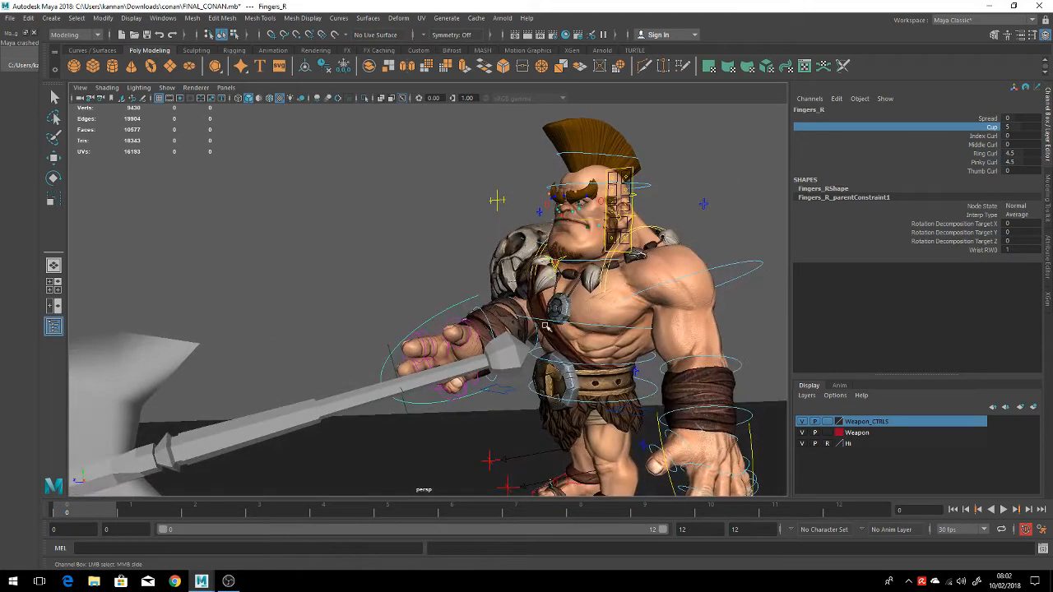
pyautogui.click(987, 145)
pyautogui.moveTo(506, 275); pyautogui.dragTo(508, 275, button='middle')
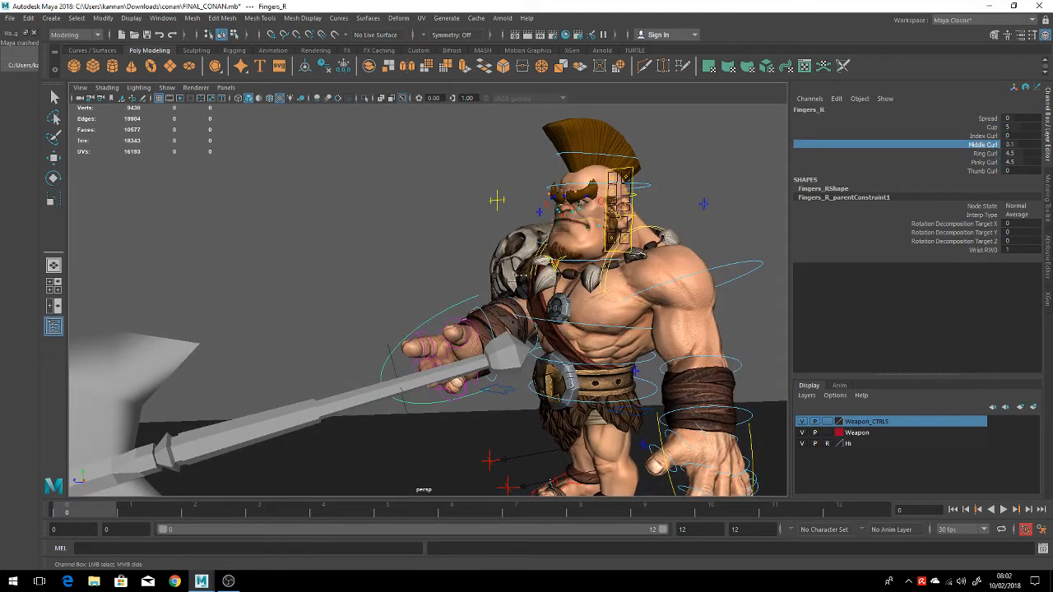
# Set the right hand's Middle Curl to 3.9, Index Curl to 2.3 and Thumb Curl to about 5.4 on its fingers control
pyautogui.click(981, 135)
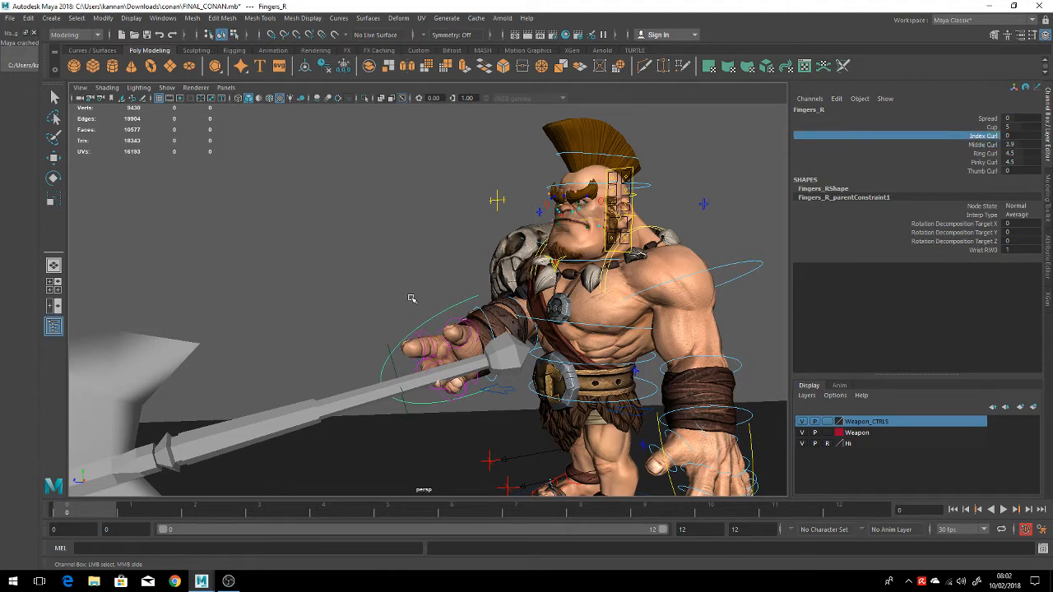
pyautogui.moveTo(412, 298); pyautogui.dragTo(389, 290, button='middle')
pyautogui.keyDown('alt'); pyautogui.moveTo(450, 321); pyautogui.dragTo(497, 326); pyautogui.keyUp('alt')
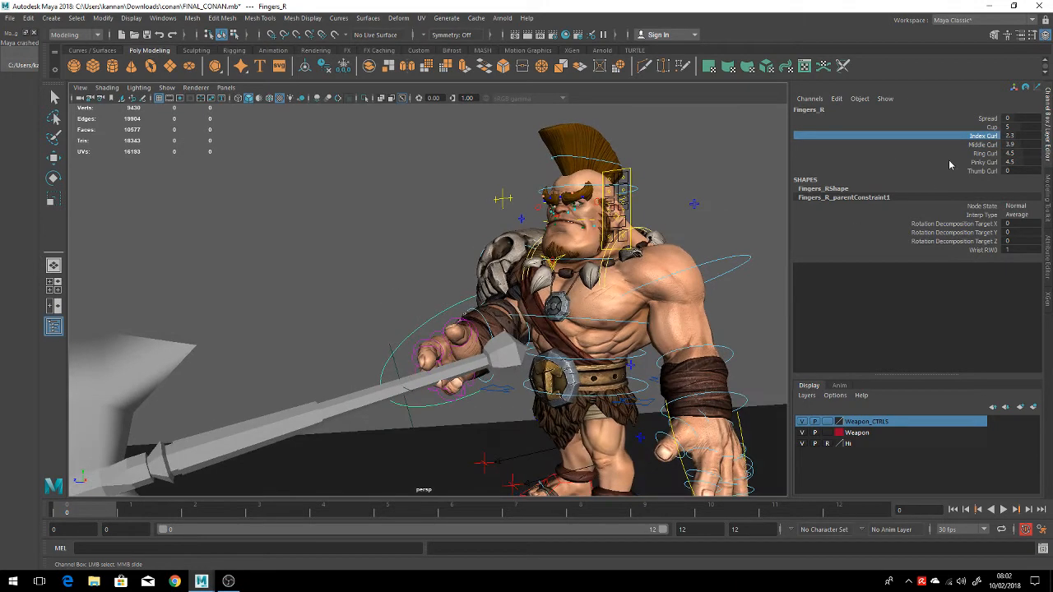
pyautogui.click(988, 171)
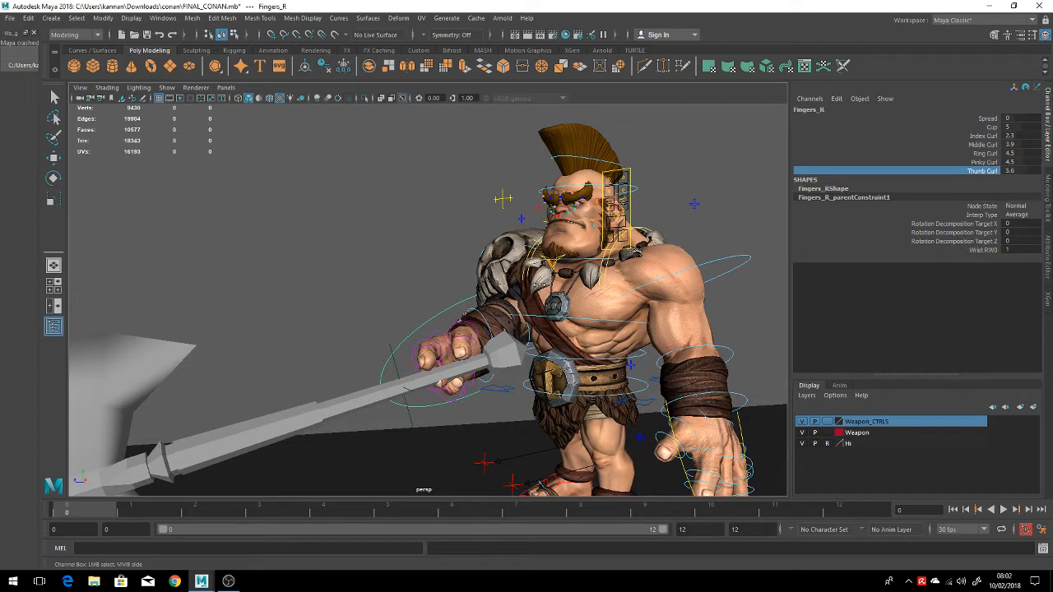
pyautogui.keyDown('alt'); pyautogui.moveTo(385, 351); pyautogui.dragTo(442, 366); pyautogui.keyUp('alt')
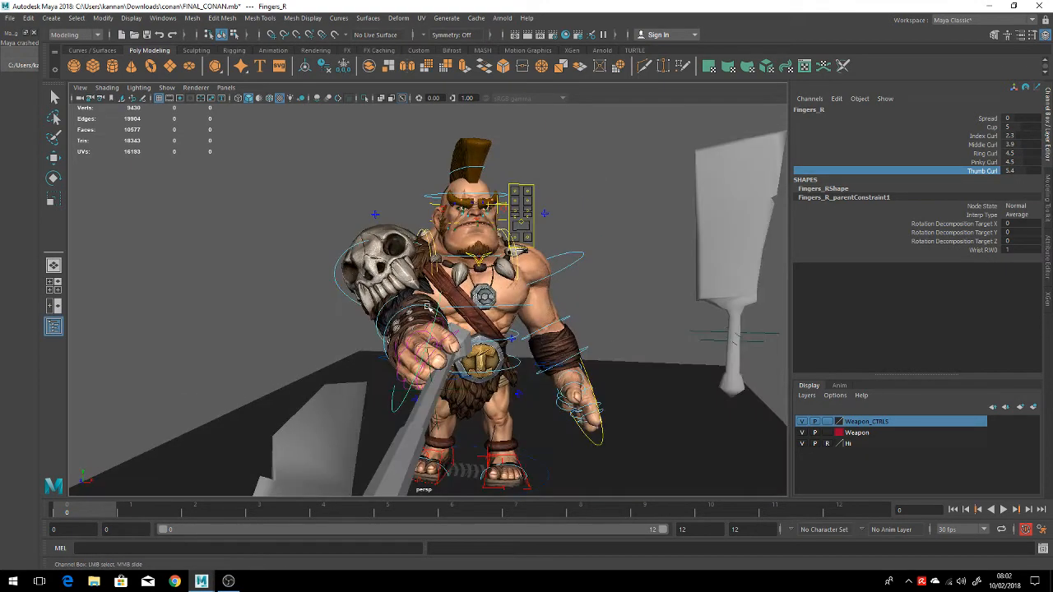
# Rotate the right wrist control to about 8.9, -4.7, -21.6 so the hand lines up with the axe handle
pyautogui.click(427, 307)
pyautogui.press('e')
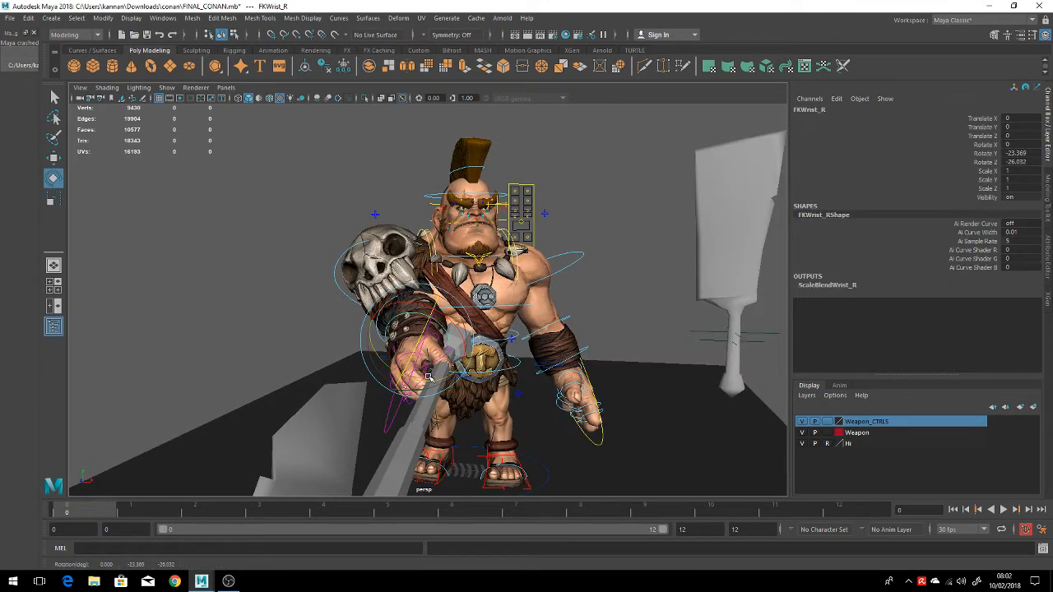
pyautogui.moveTo(427, 377); pyautogui.dragTo(442, 377)
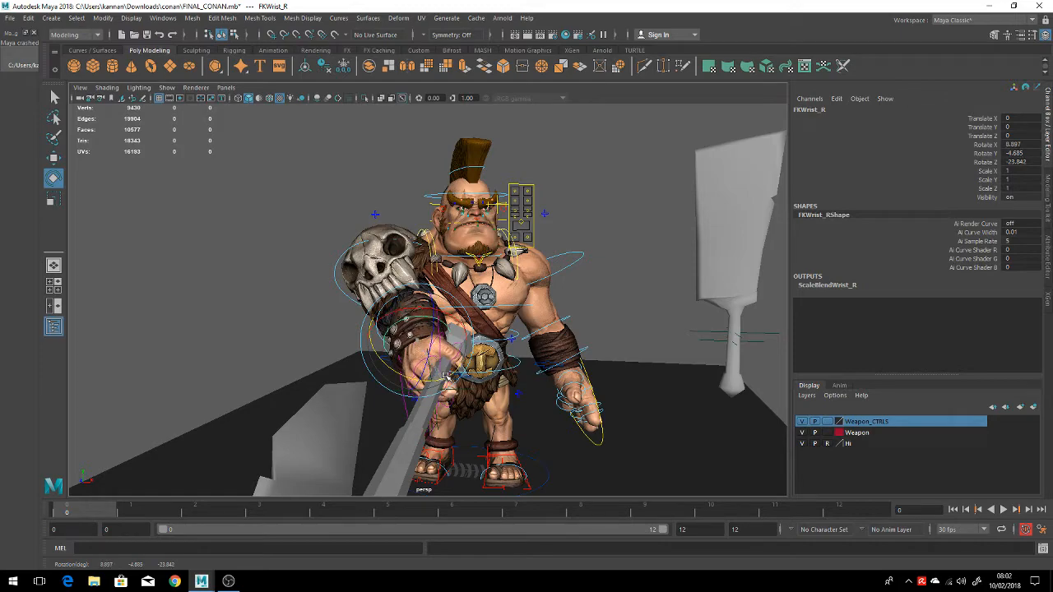
pyautogui.keyDown('alt'); pyautogui.moveTo(445, 361); pyautogui.dragTo(446, 340); pyautogui.keyUp('alt')
pyautogui.keyDown('alt'); pyautogui.moveTo(380, 405); pyautogui.dragTo(409, 401); pyautogui.keyUp('alt')
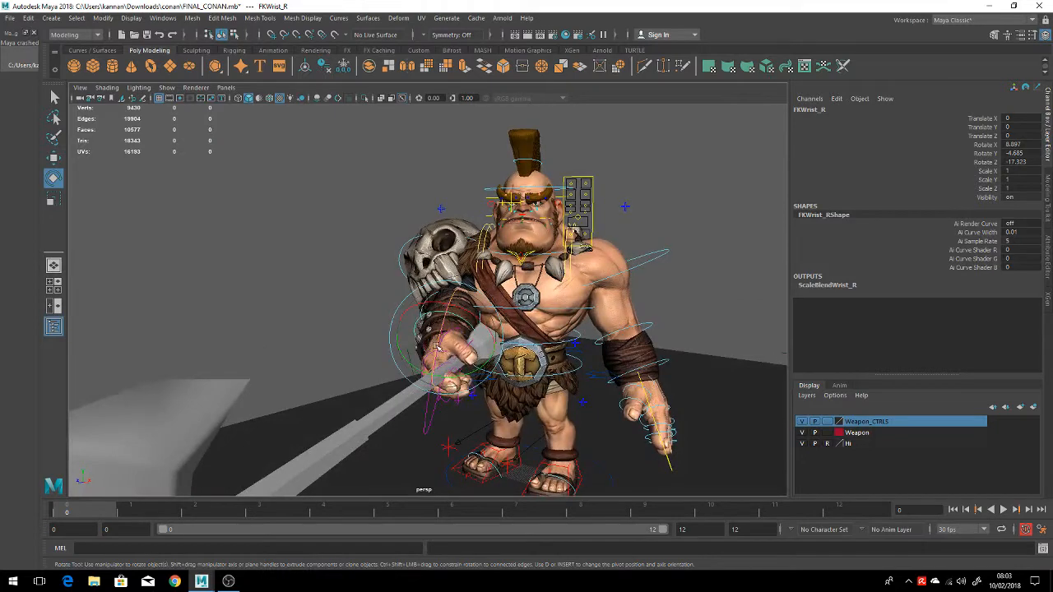
pyautogui.moveTo(437, 348); pyautogui.dragTo(404, 377)
pyautogui.moveTo(456, 346); pyautogui.dragTo(447, 350)
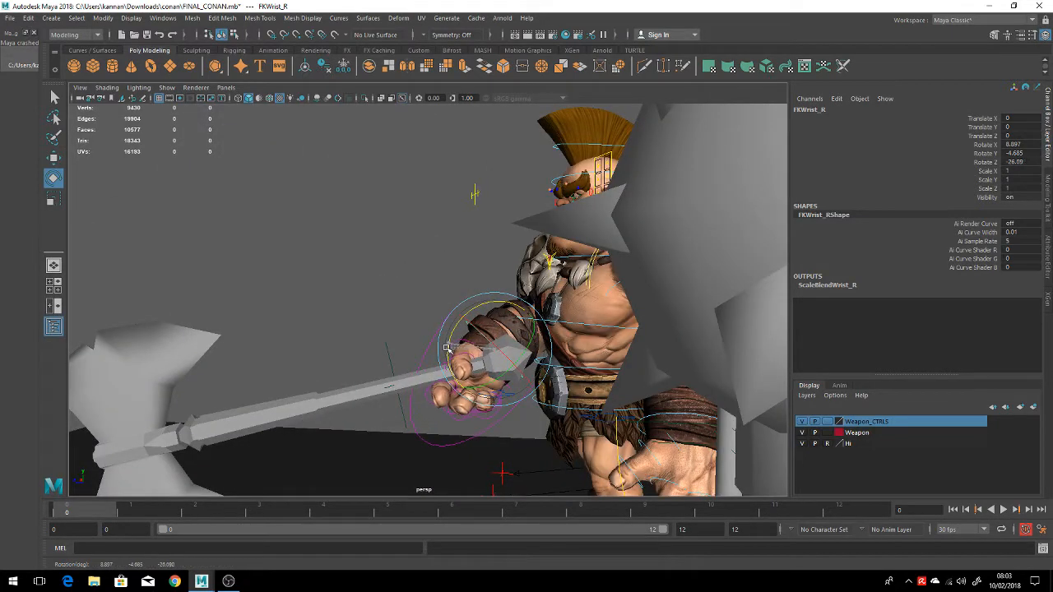
pyautogui.keyDown('alt'); pyautogui.moveTo(340, 380); pyautogui.dragTo(317, 386); pyautogui.keyUp('alt')
# Pose the left arm away from the body, bending the elbow and rotating the shoulder to about 0, 54.3, -44.3
pyautogui.click(689, 379)
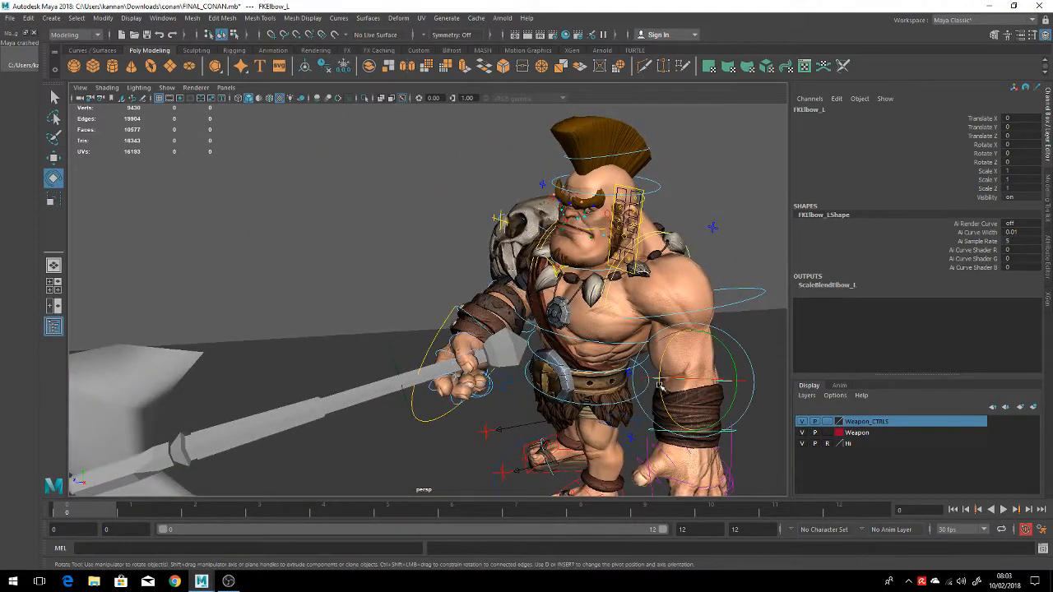
pyautogui.moveTo(690, 380); pyautogui.dragTo(658, 350)
pyautogui.click(716, 314)
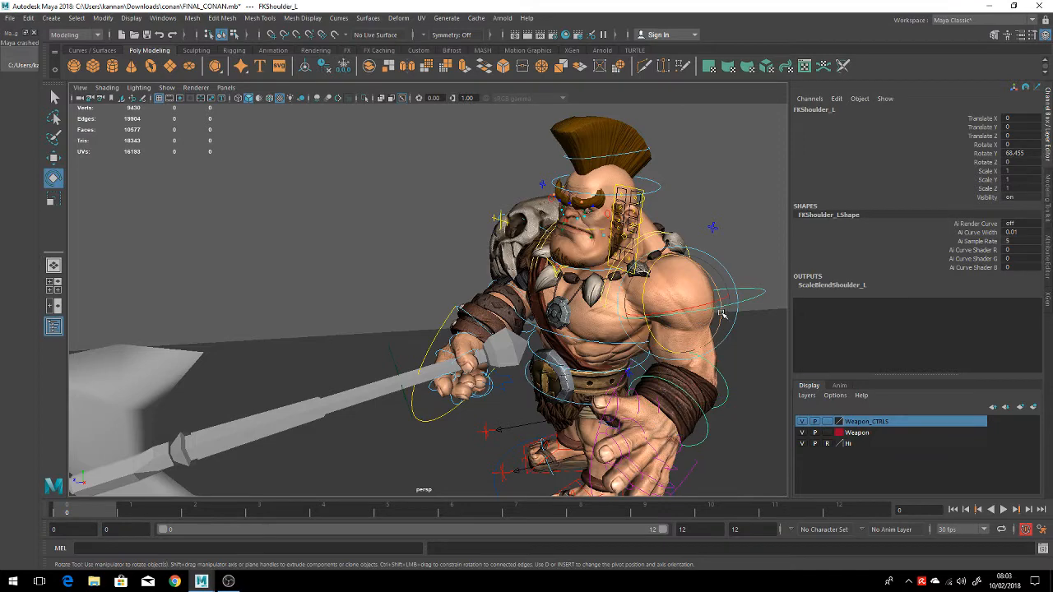
pyautogui.moveTo(724, 319); pyautogui.dragTo(693, 343)
pyautogui.keyDown('alt'); pyautogui.moveTo(569, 333); pyautogui.dragTo(613, 346); pyautogui.keyUp('alt')
pyautogui.keyDown('alt'); pyautogui.moveTo(451, 374); pyautogui.dragTo(506, 328); pyautogui.keyUp('alt')
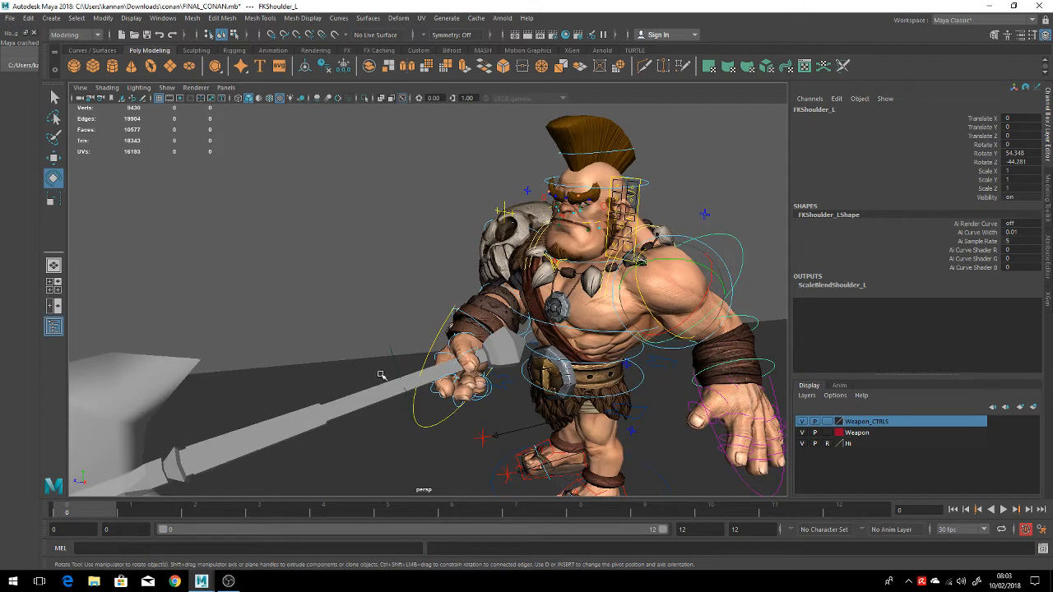
pyautogui.keyDown('alt'); pyautogui.moveTo(431, 413); pyautogui.dragTo(594, 276); pyautogui.keyUp('alt')
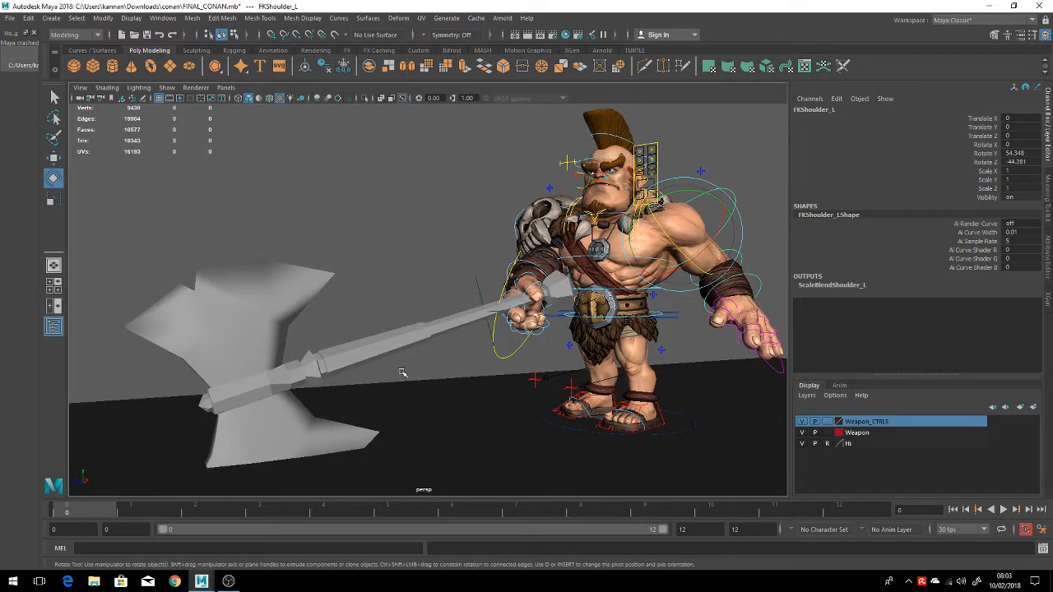
# Rotate the right scapula about 17 degrees around Z and the right shoulder to about -1.3, 62.3, 48.5 to bring the hand back to the handle
pyautogui.click(575, 209)
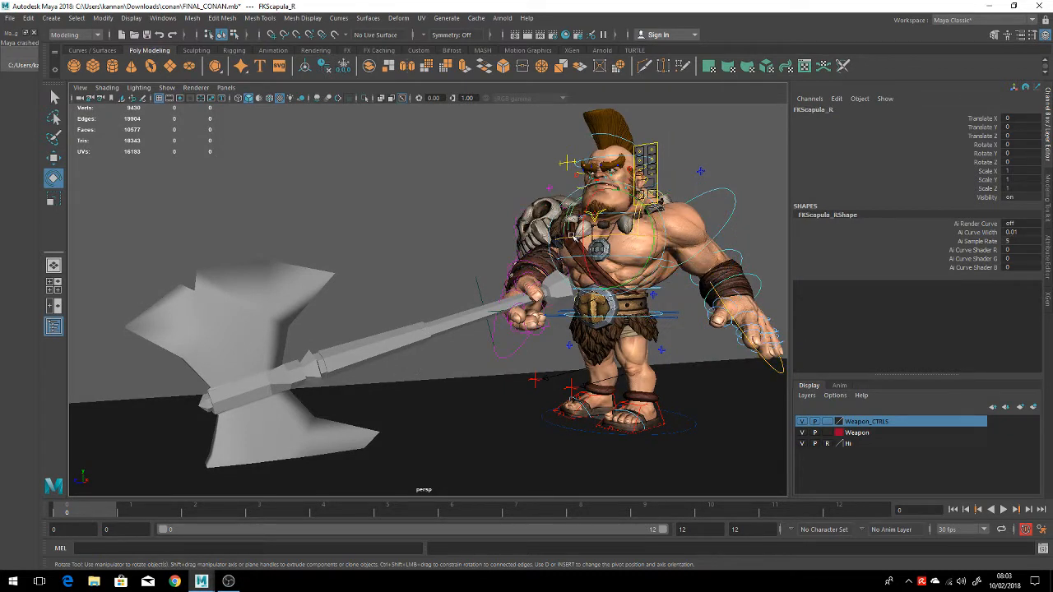
pyautogui.moveTo(571, 239); pyautogui.dragTo(587, 239)
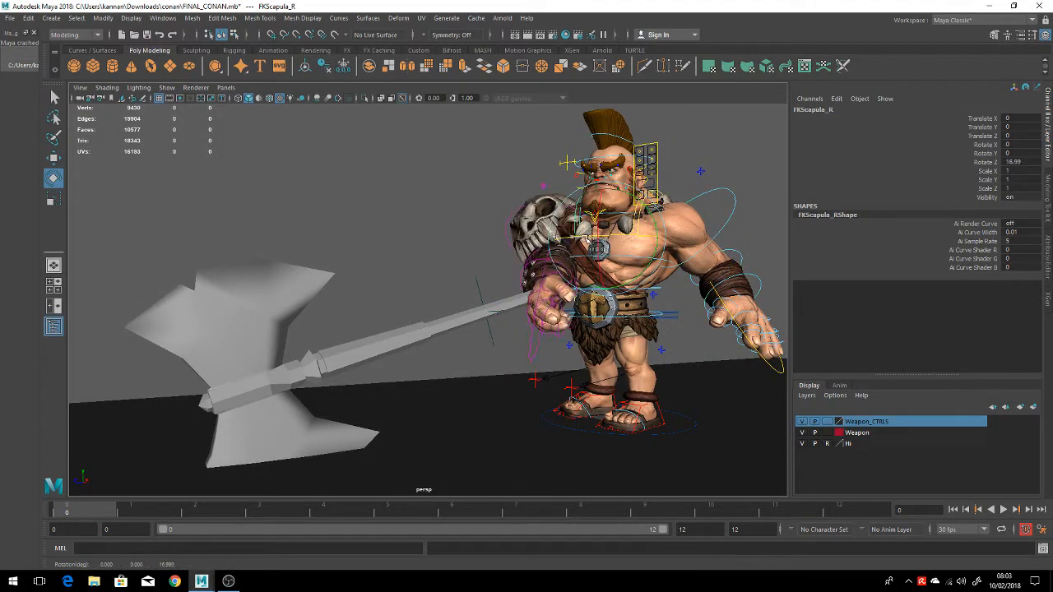
pyautogui.click(515, 217)
pyautogui.moveTo(544, 262); pyautogui.dragTo(520, 260)
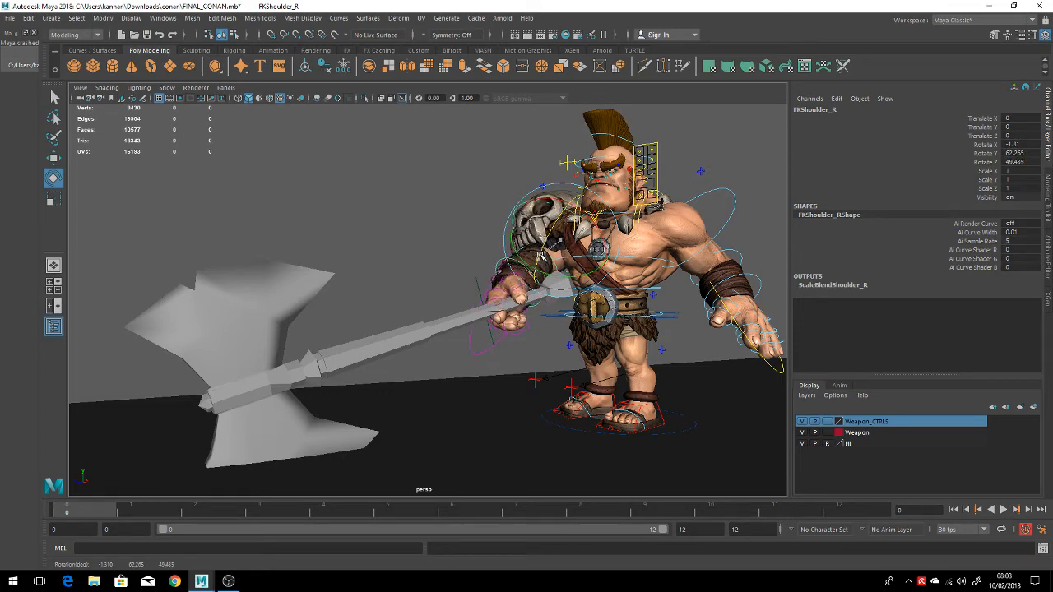
# Parent-constrain the right wrist control to the axe locator, selecting the locator first and the wrist second
pyautogui.keyDown('alt'); pyautogui.moveTo(542, 260); pyautogui.dragTo(394, 311); pyautogui.keyUp('alt')
pyautogui.keyDown('alt'); pyautogui.moveTo(358, 307); pyautogui.dragTo(425, 302); pyautogui.keyUp('alt')
pyautogui.keyDown('alt'); pyautogui.moveTo(425, 302); pyautogui.dragTo(500, 361, button='right'); pyautogui.keyUp('alt')
pyautogui.keyDown('alt'); pyautogui.moveTo(500, 362); pyautogui.dragTo(486, 311); pyautogui.keyUp('alt')
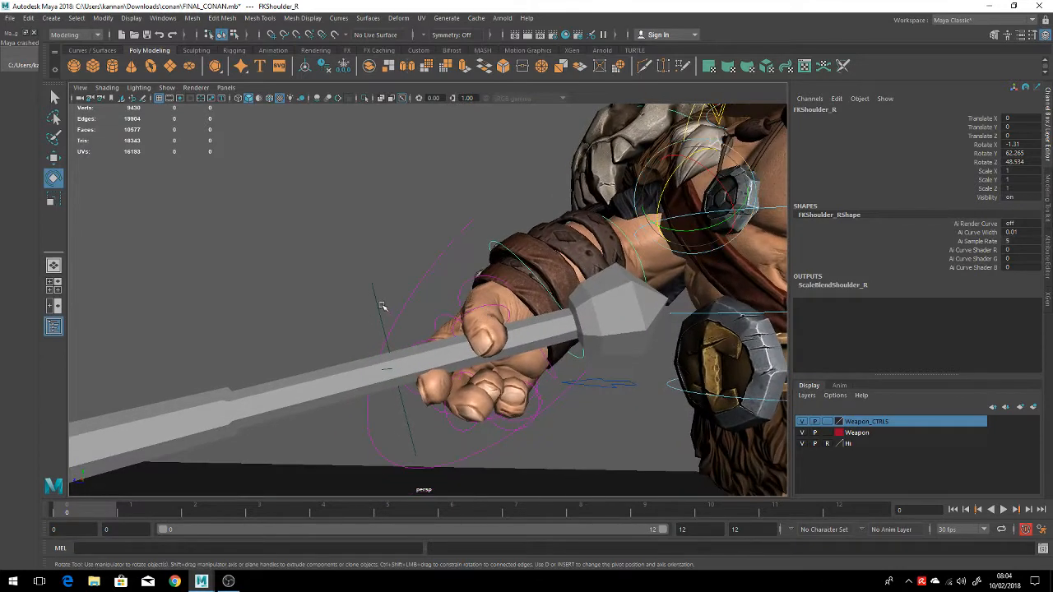
pyautogui.click(506, 278)
pyautogui.click(523, 265)
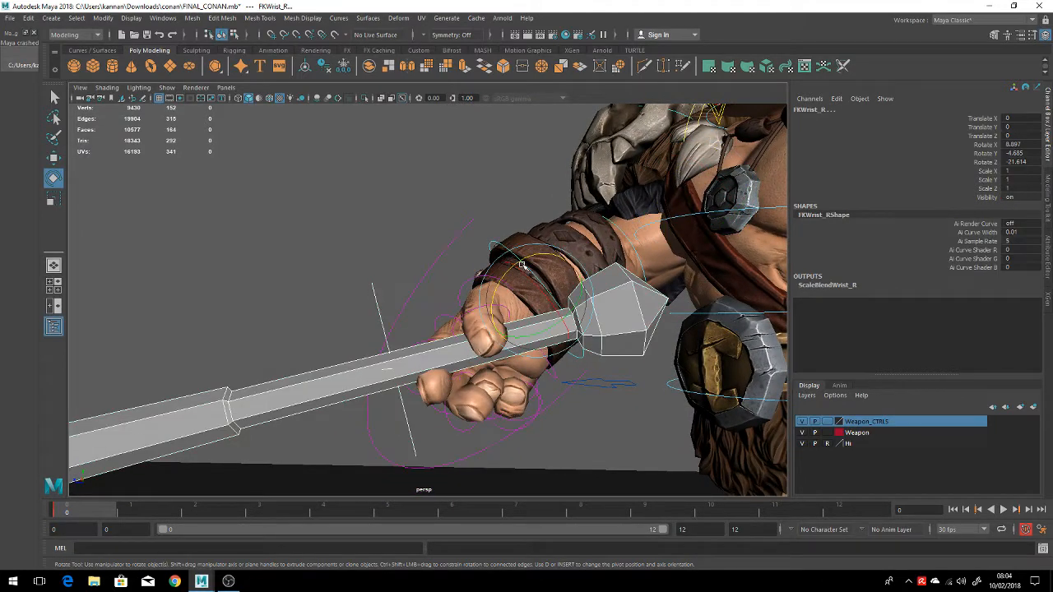
pyautogui.click(425, 252)
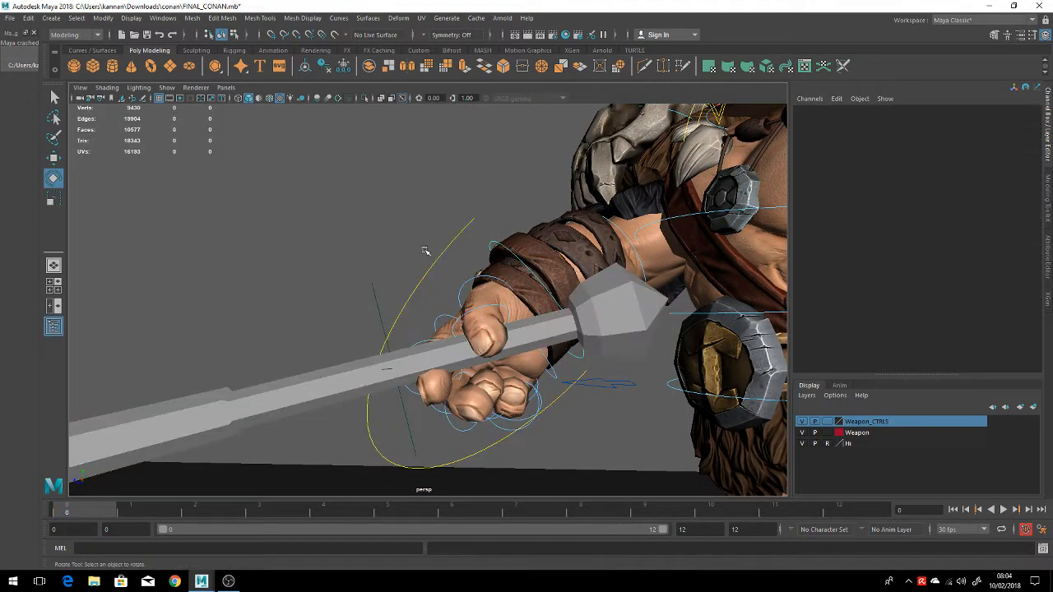
pyautogui.moveTo(345, 264); pyautogui.dragTo(397, 303)
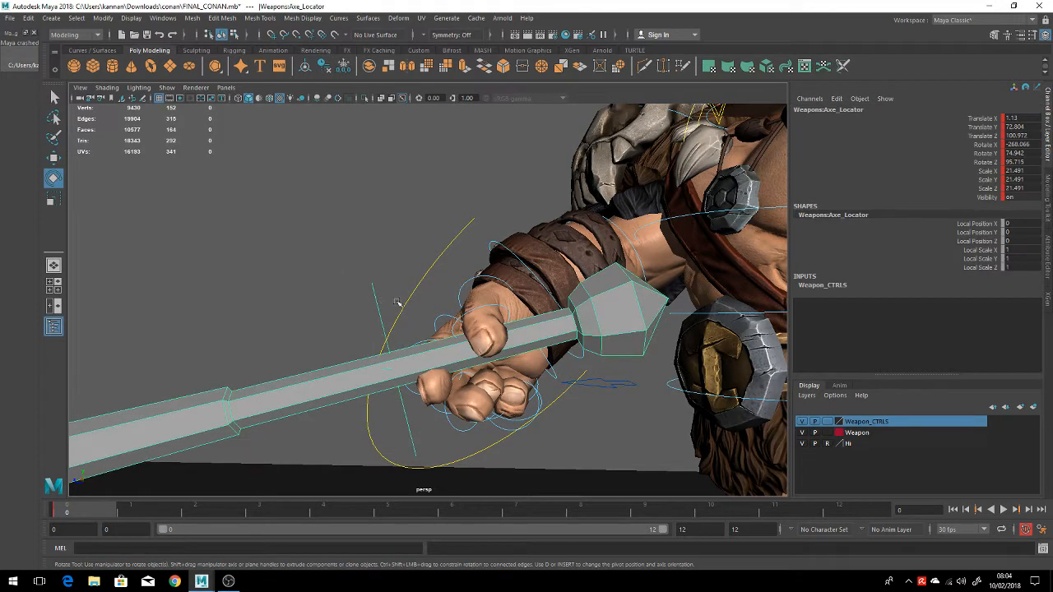
pyautogui.click(515, 256)
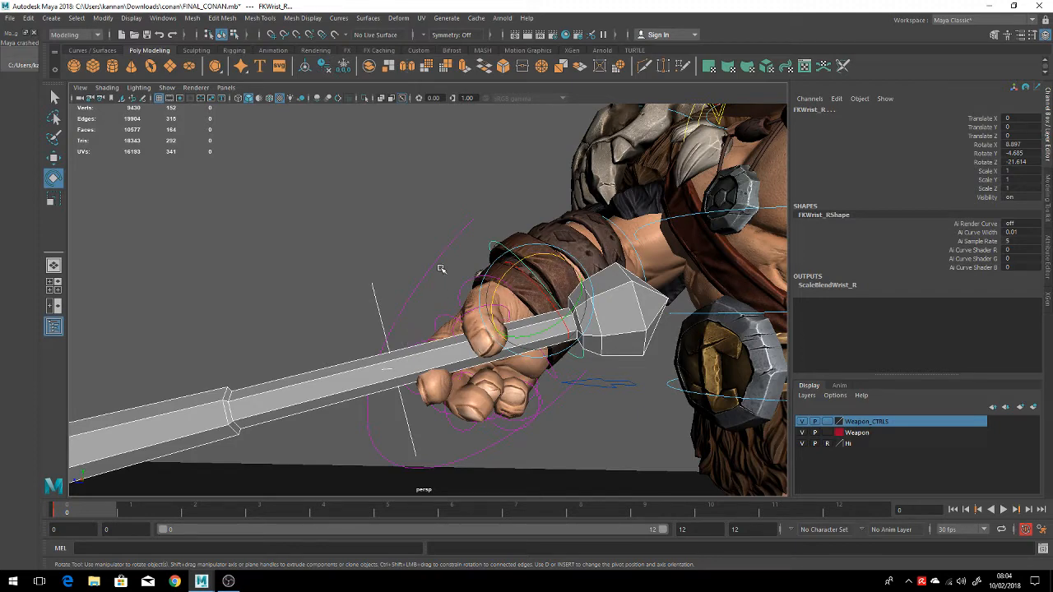
pyautogui.keyDown('alt'); pyautogui.moveTo(441, 269); pyautogui.dragTo(486, 312); pyautogui.keyUp('alt')
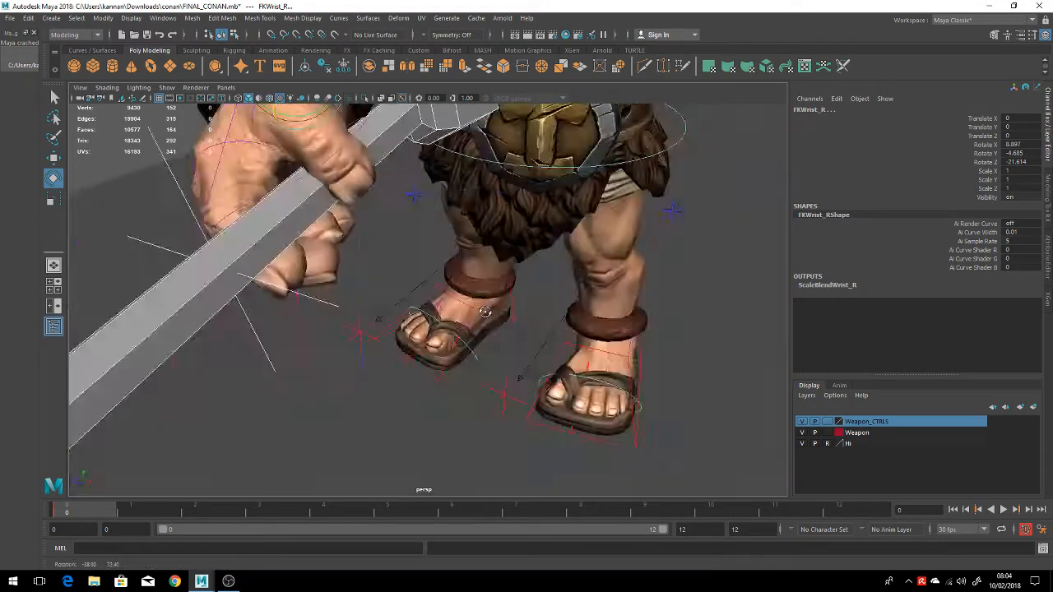
pyautogui.keyDown('alt'); pyautogui.moveTo(485, 312); pyautogui.dragTo(461, 306, button='right'); pyautogui.keyUp('alt')
pyautogui.keyDown('alt'); pyautogui.moveTo(461, 306); pyautogui.dragTo(414, 294); pyautogui.keyUp('alt')
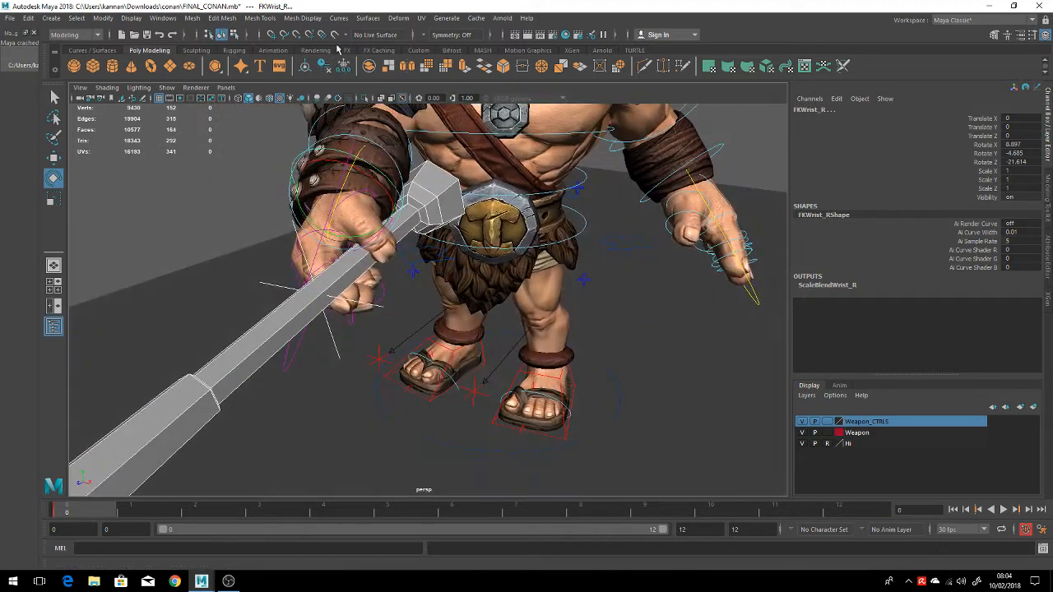
pyautogui.click(273, 50)
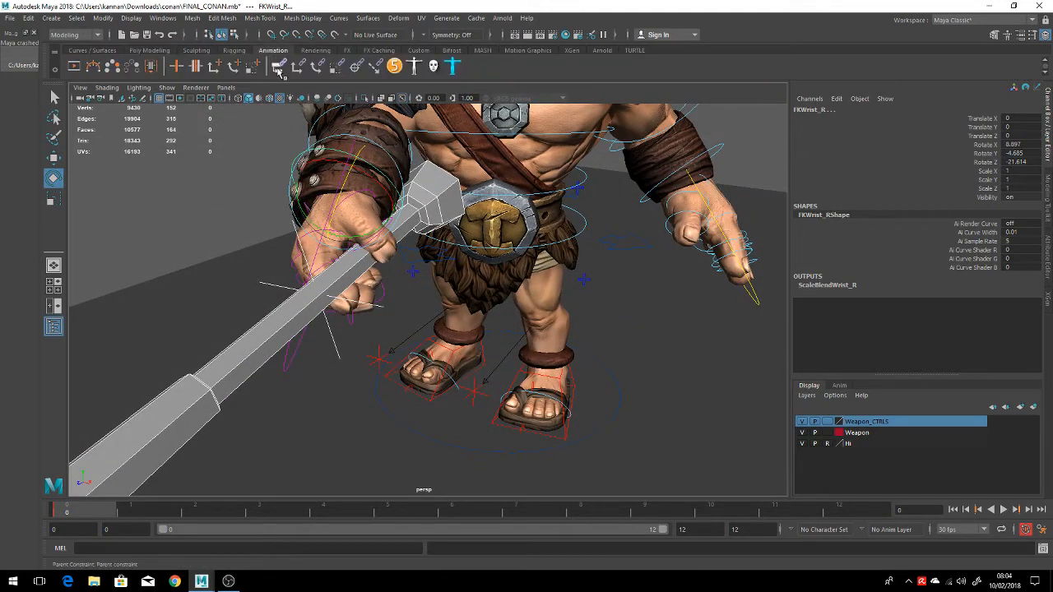
pyautogui.keyDown('alt'); pyautogui.moveTo(400, 251); pyautogui.dragTo(292, 170); pyautogui.keyUp('alt')
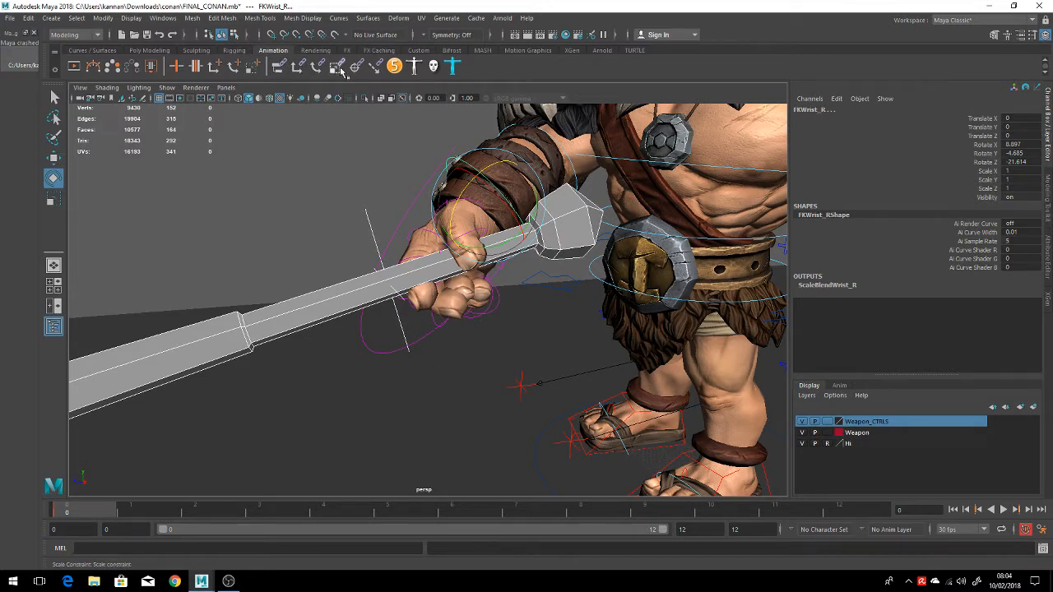
pyautogui.click(285, 72)
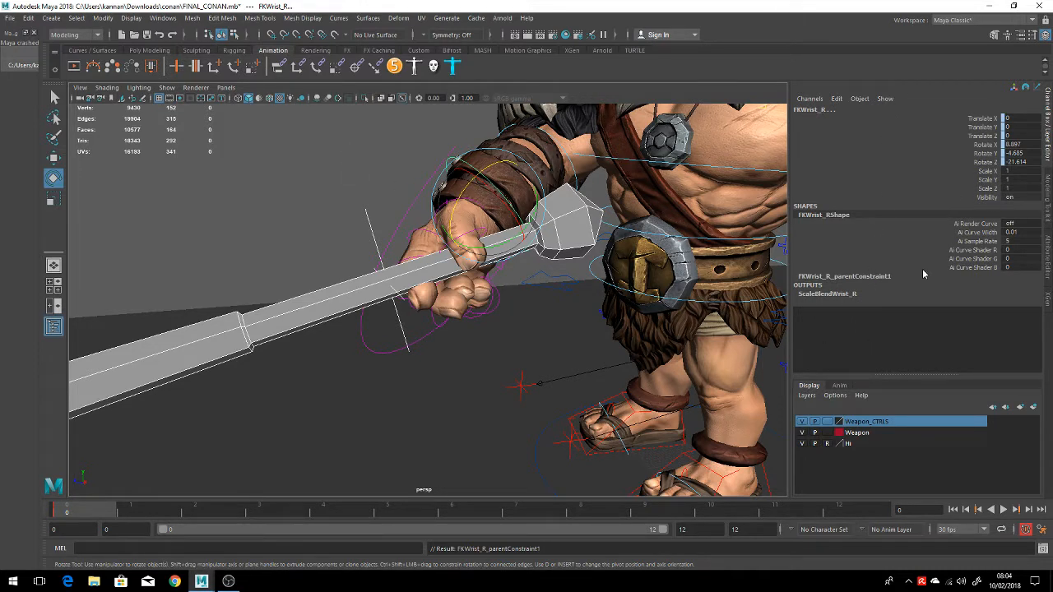
# Inspect the attributes of the right wrist's new parent constraint, including the Axe Locator W0 weight
pyautogui.keyDown('alt'); pyautogui.moveTo(552, 430); pyautogui.dragTo(508, 420); pyautogui.keyUp('alt')
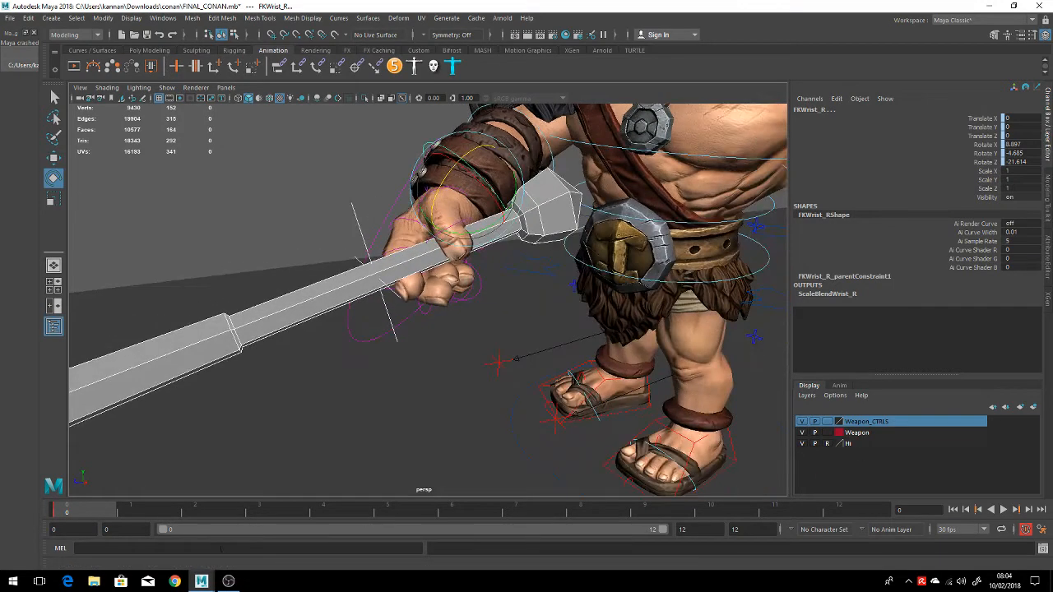
pyautogui.keyDown('alt'); pyautogui.moveTo(271, 485); pyautogui.dragTo(388, 432); pyautogui.keyUp('alt')
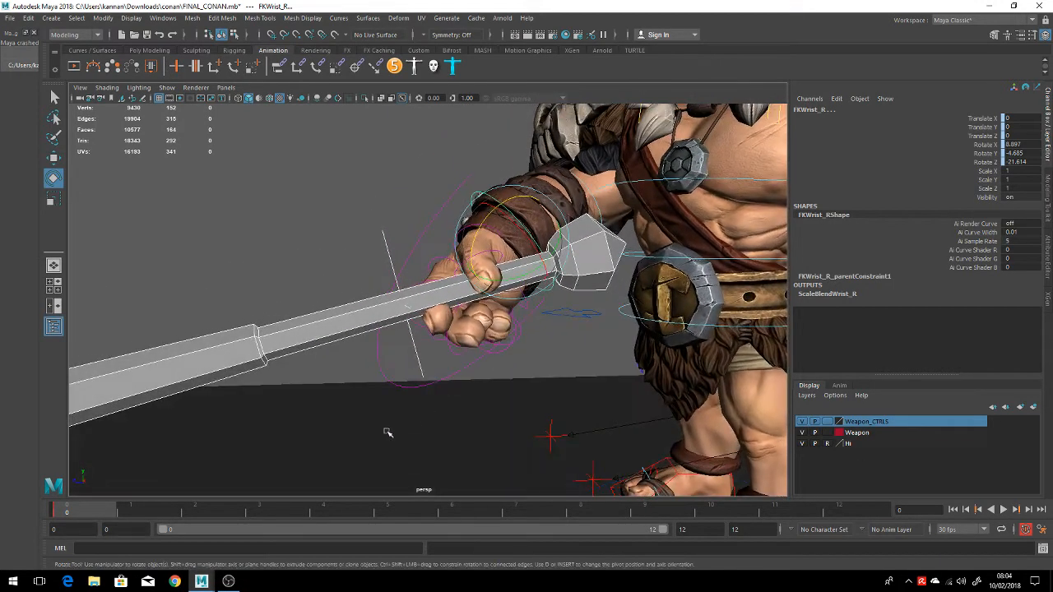
pyautogui.keyDown('alt'); pyautogui.moveTo(459, 416); pyautogui.dragTo(546, 404); pyautogui.keyUp('alt')
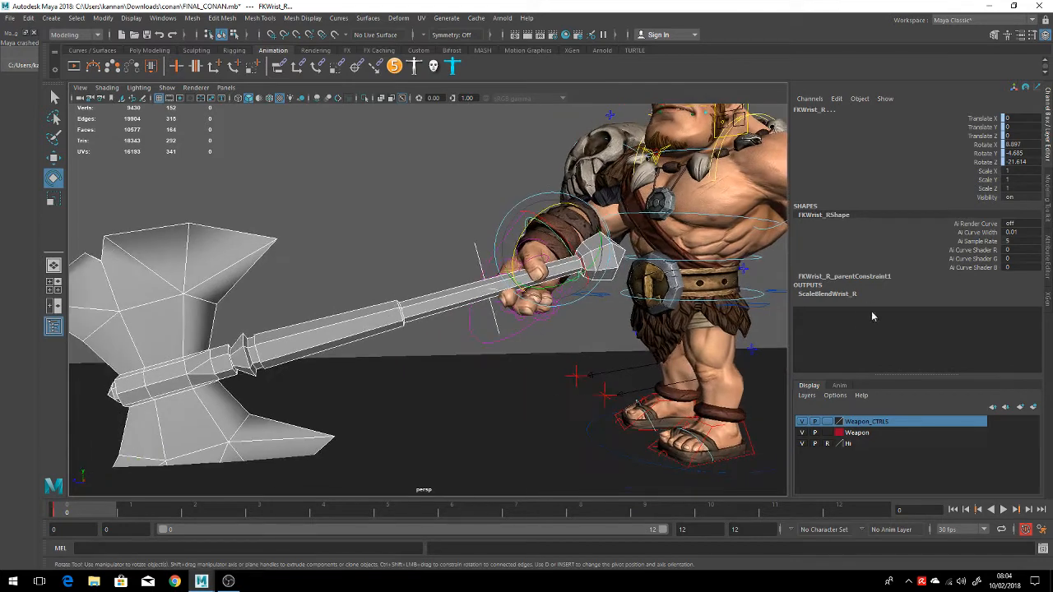
pyautogui.click(853, 295)
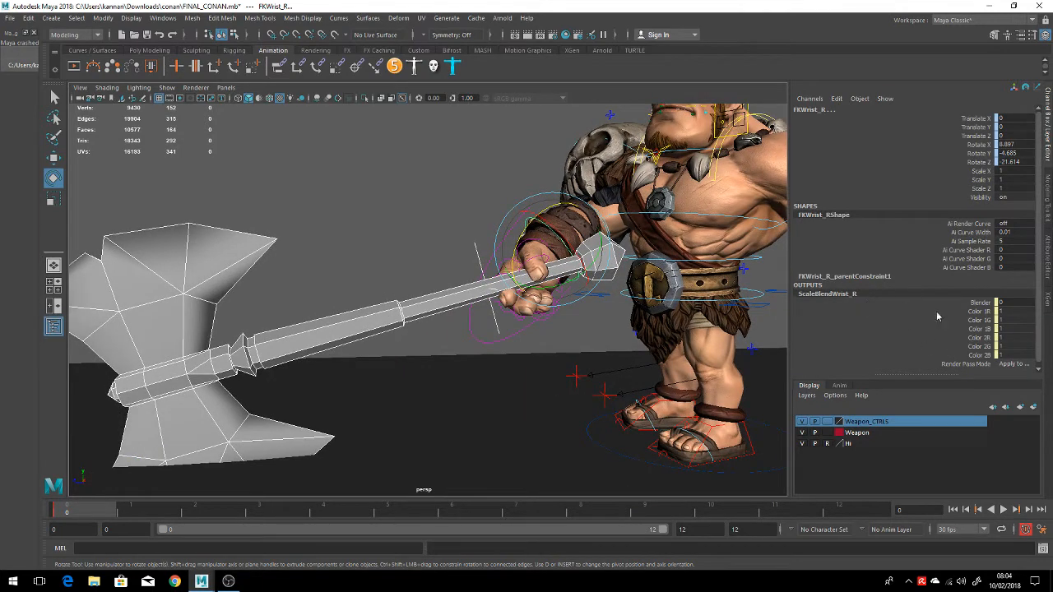
pyautogui.click(830, 279)
pyautogui.click(975, 276)
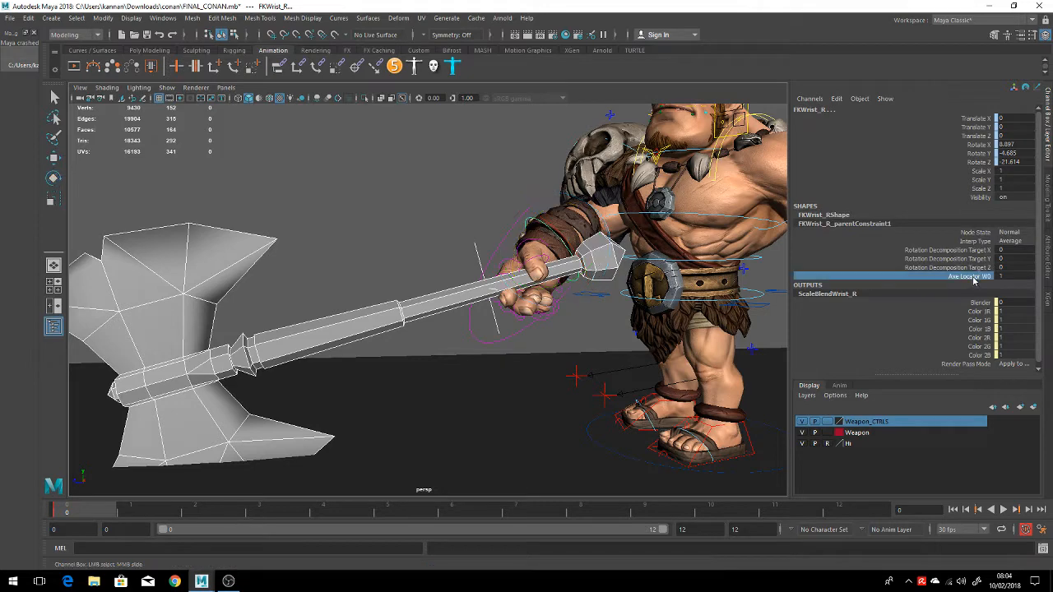
pyautogui.keyDown('alt'); pyautogui.moveTo(613, 332); pyautogui.dragTo(715, 350); pyautogui.keyUp('alt')
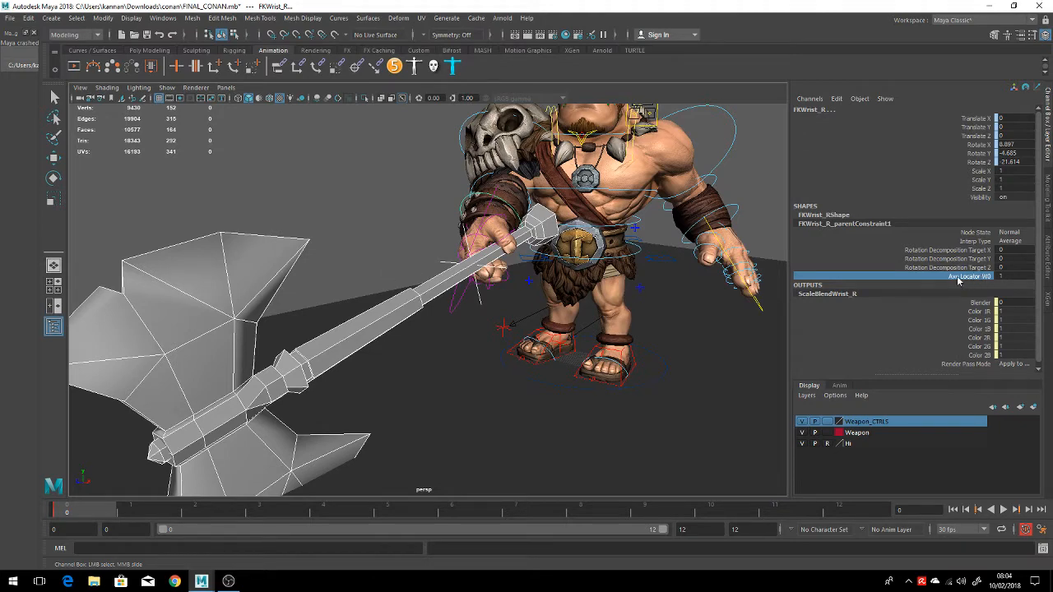
# Test the wrist constraint by moving the axe locator vertically, and undo the move
pyautogui.keyDown('alt'); pyautogui.moveTo(471, 347); pyautogui.dragTo(575, 292); pyautogui.keyUp('alt')
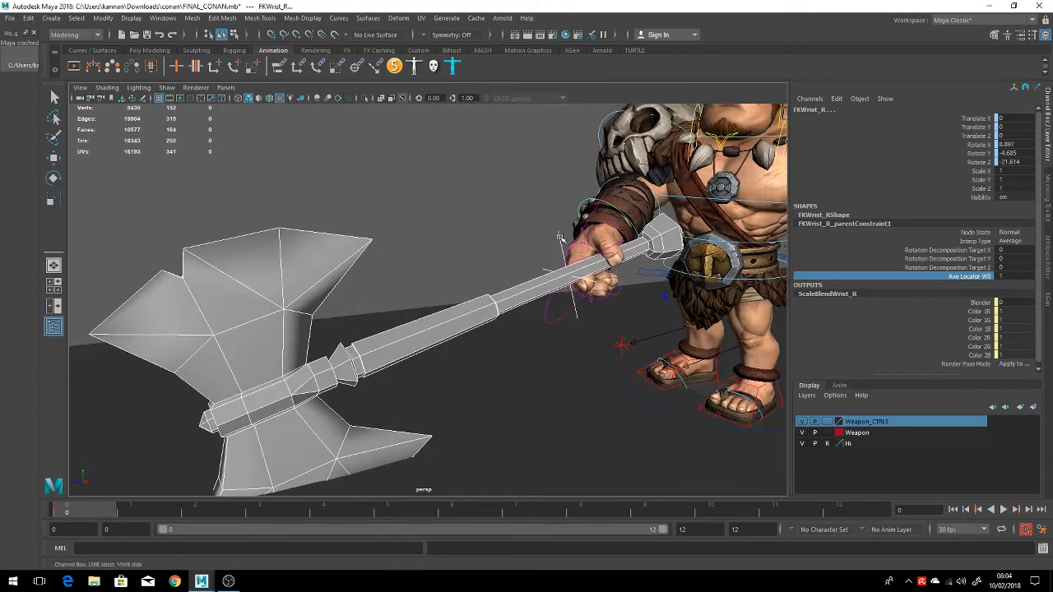
pyautogui.click(562, 238)
pyautogui.press('w')
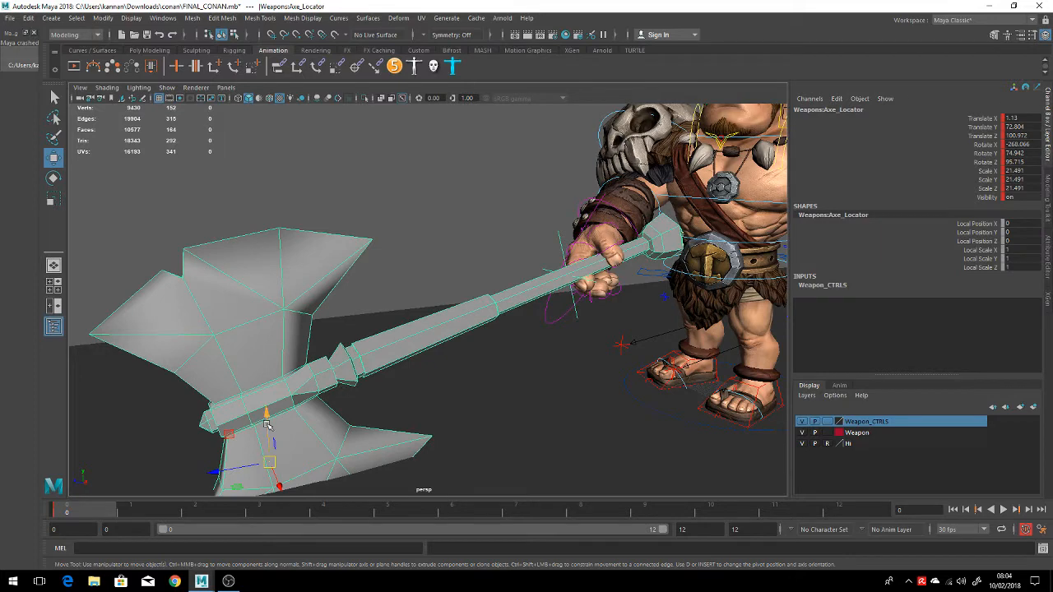
pyautogui.moveTo(273, 422)
pyautogui.mouseDown()
pyautogui.moveTo(258, 351)
pyautogui.moveTo(265, 421)
pyautogui.mouseUp()
pyautogui.hotkey('ctrl', 'z')
# Move the current time to frame 7 with the axe locator selected
pyautogui.keyDown('alt'); pyautogui.moveTo(582, 367); pyautogui.dragTo(579, 393); pyautogui.keyUp('alt')
pyautogui.scroll(-3, 604, 379)
pyautogui.scroll(2, 611, 376)
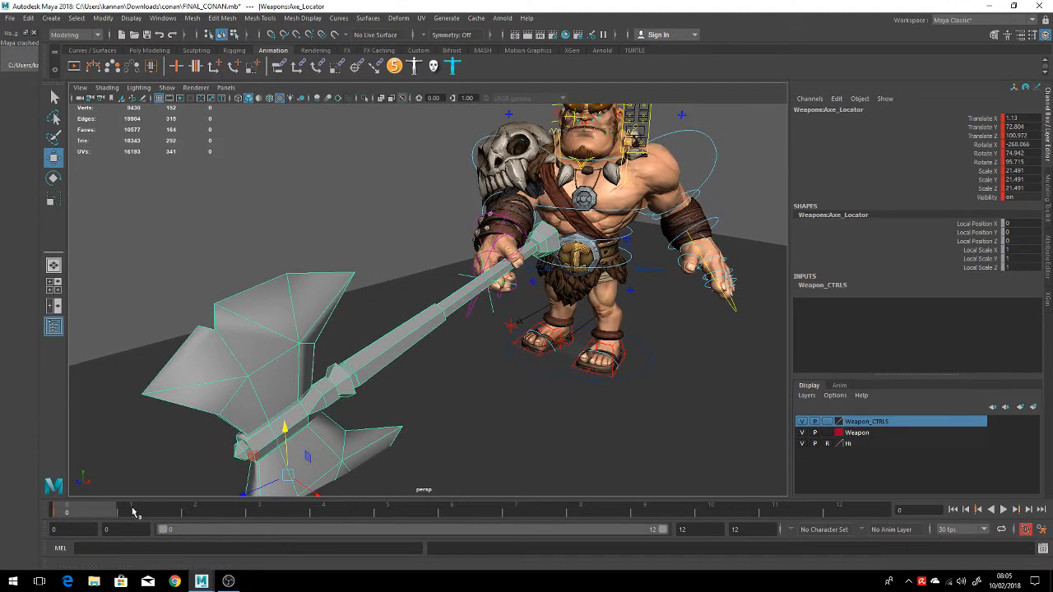
pyautogui.moveTo(134, 512); pyautogui.dragTo(542, 503)
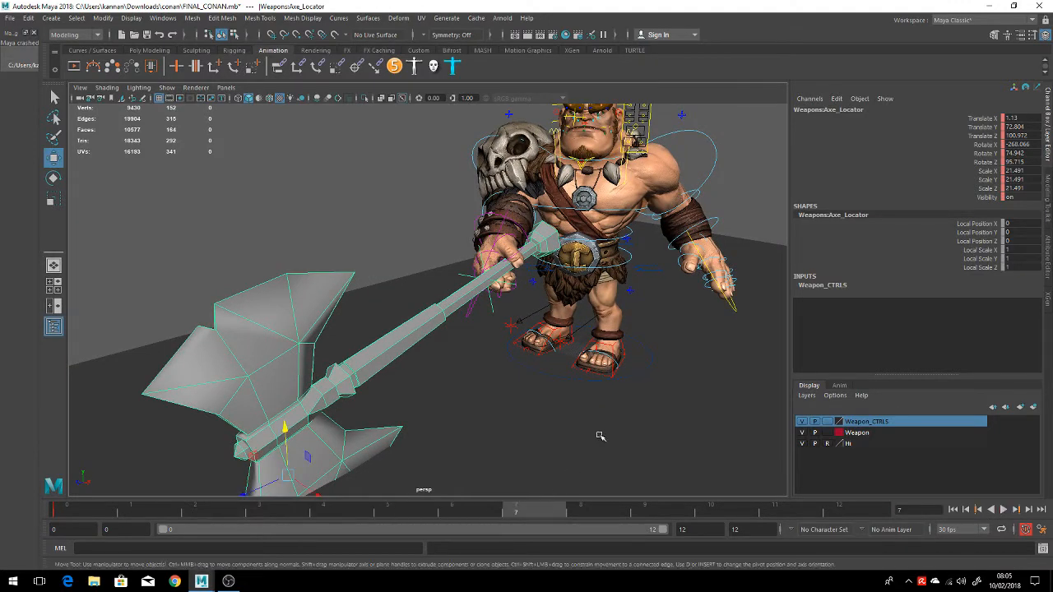
# Set a key on the axe locator at frame 7
pyautogui.keyDown('alt'); pyautogui.moveTo(600, 435); pyautogui.dragTo(550, 378); pyautogui.keyUp('alt')
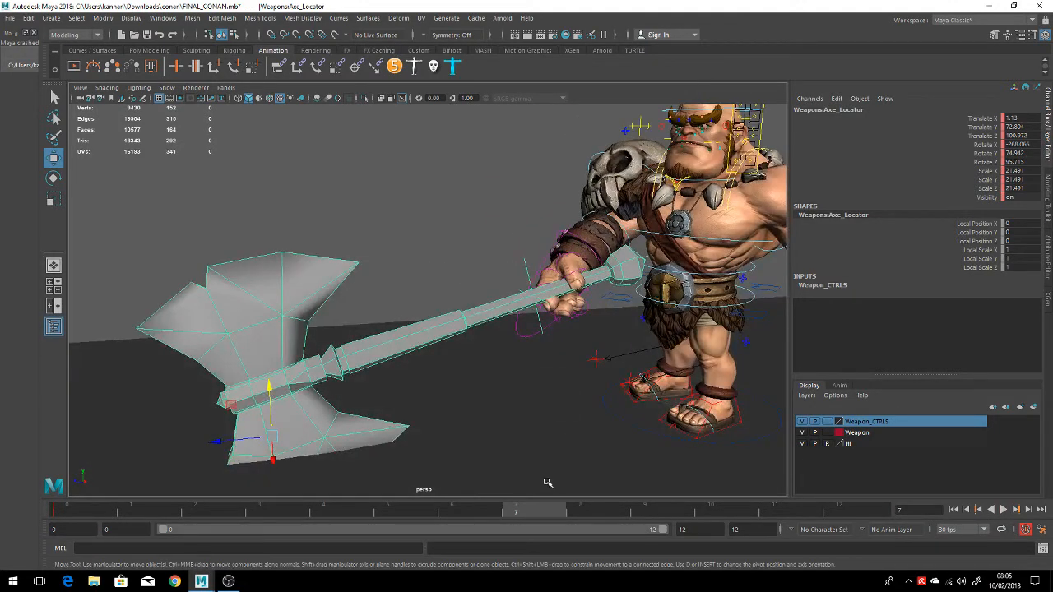
pyautogui.press('s')
pyautogui.keyDown('alt'); pyautogui.moveTo(610, 427); pyautogui.dragTo(505, 460); pyautogui.keyUp('alt')
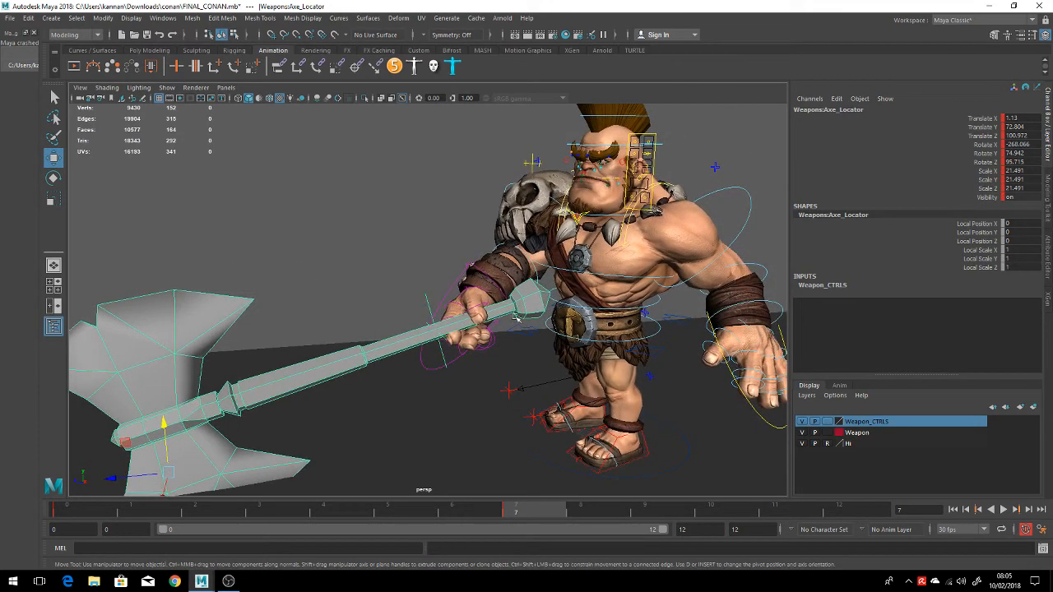
# Try rotating the chest control forward about 16.6° in Z at frame 7, and undo the rotation
pyautogui.click(584, 271)
pyautogui.press('e')
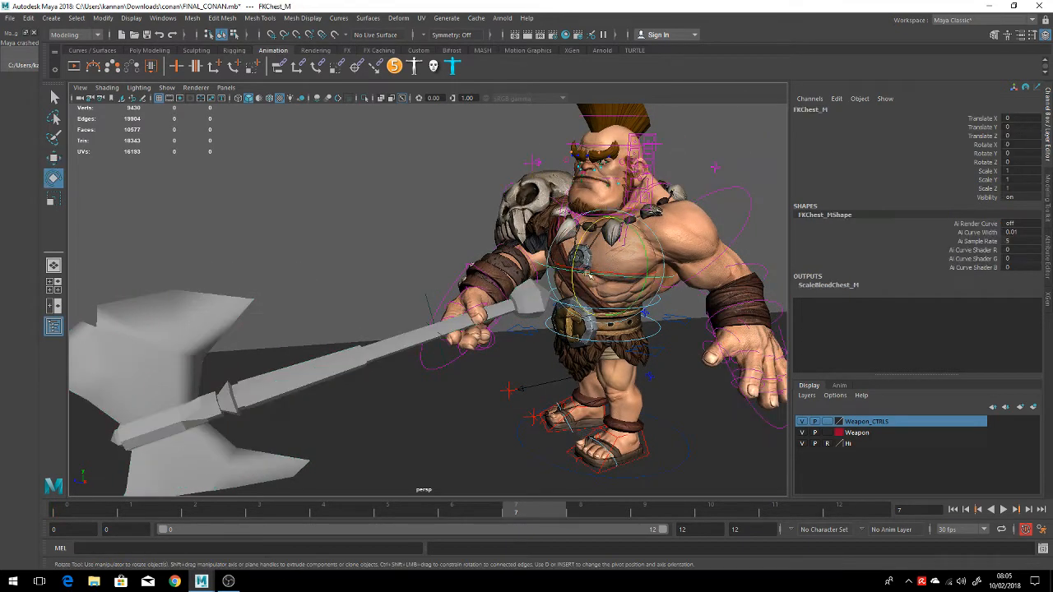
pyautogui.moveTo(581, 244); pyautogui.dragTo(552, 271)
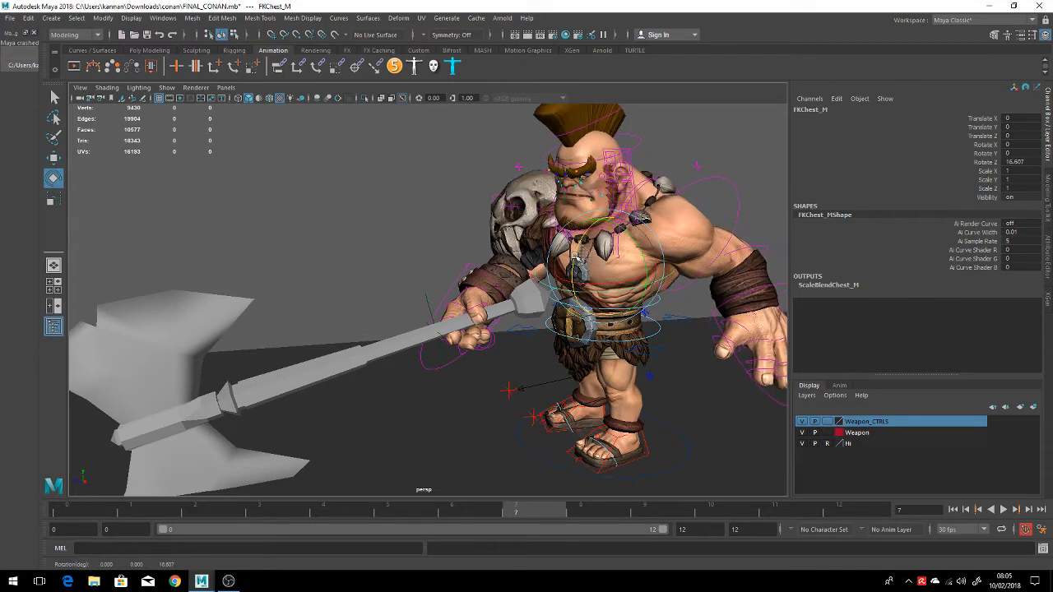
pyautogui.hotkey('ctrl', 'z')
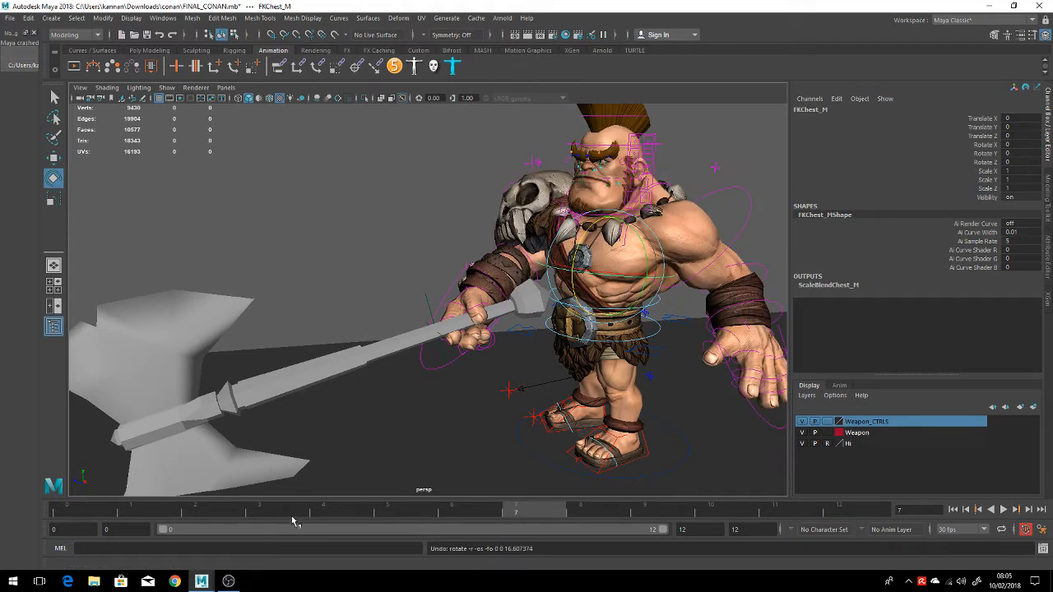
# Key the chest control and the right shoulder control at frame 0
pyautogui.moveTo(276, 514); pyautogui.dragTo(67, 516)
pyautogui.scroll(-3, 652, 349)
pyautogui.keyDown('alt'); pyautogui.moveTo(635, 354); pyautogui.dragTo(619, 359, button='middle'); pyautogui.keyUp('alt')
pyautogui.press('s')
pyautogui.keyDown('alt'); pyautogui.moveTo(508, 357); pyautogui.dragTo(552, 356); pyautogui.keyUp('alt')
pyautogui.scroll(4, 537, 345)
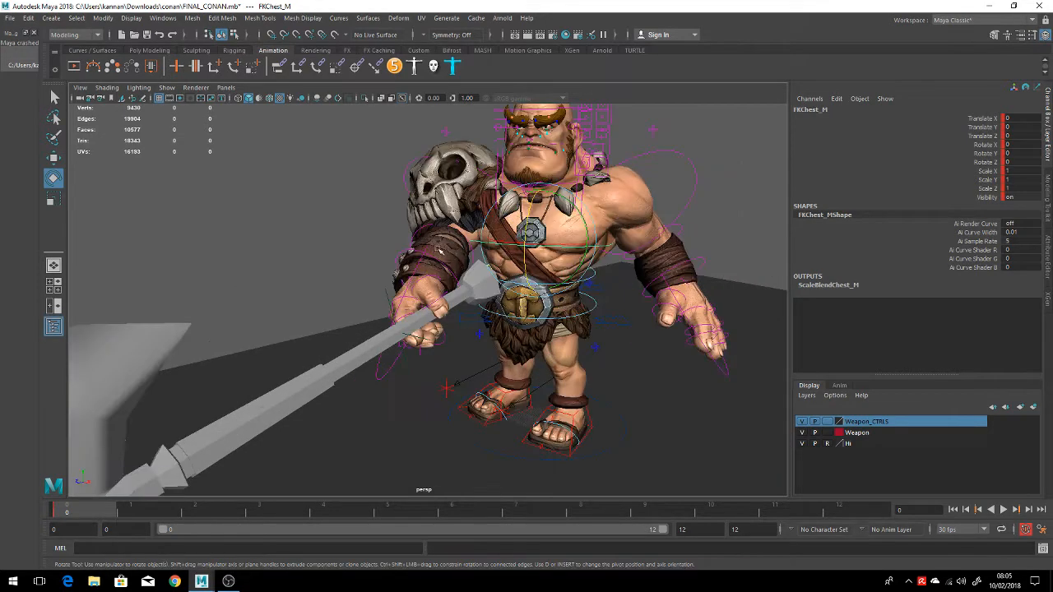
pyautogui.click(475, 173)
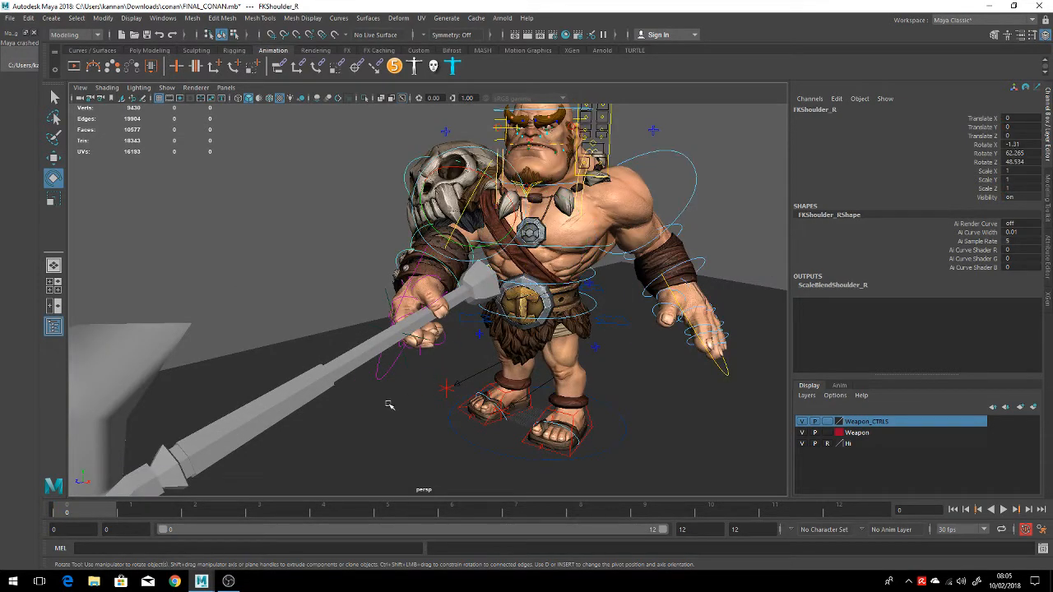
pyautogui.hotkey('alt', 'v')
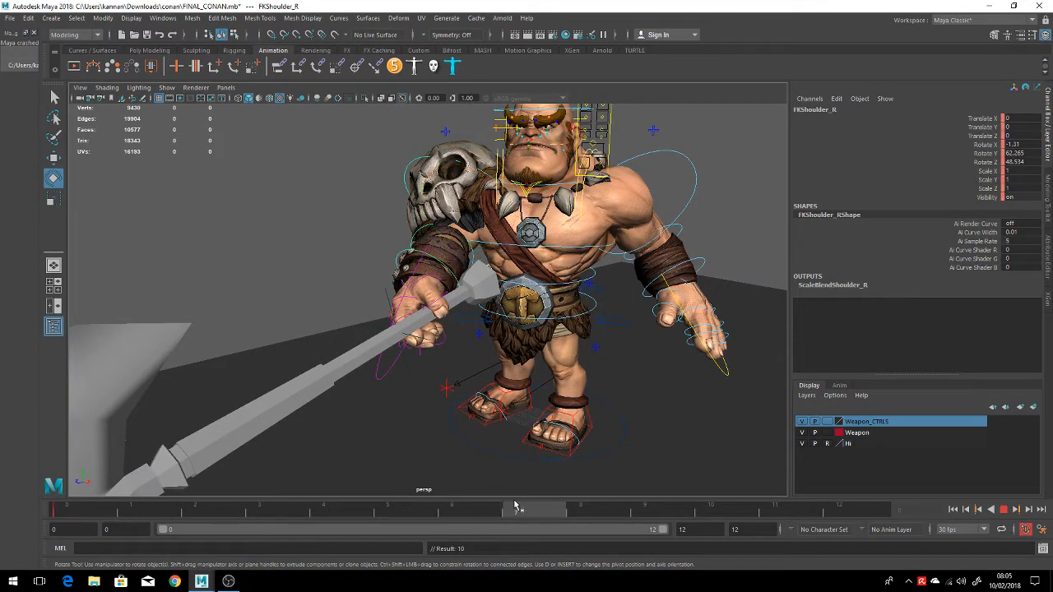
# Rotate the chest control at frame 7 so the torso leans forward
pyautogui.click(520, 505)
pyautogui.keyDown('alt'); pyautogui.moveTo(728, 354); pyautogui.dragTo(668, 304); pyautogui.keyUp('alt')
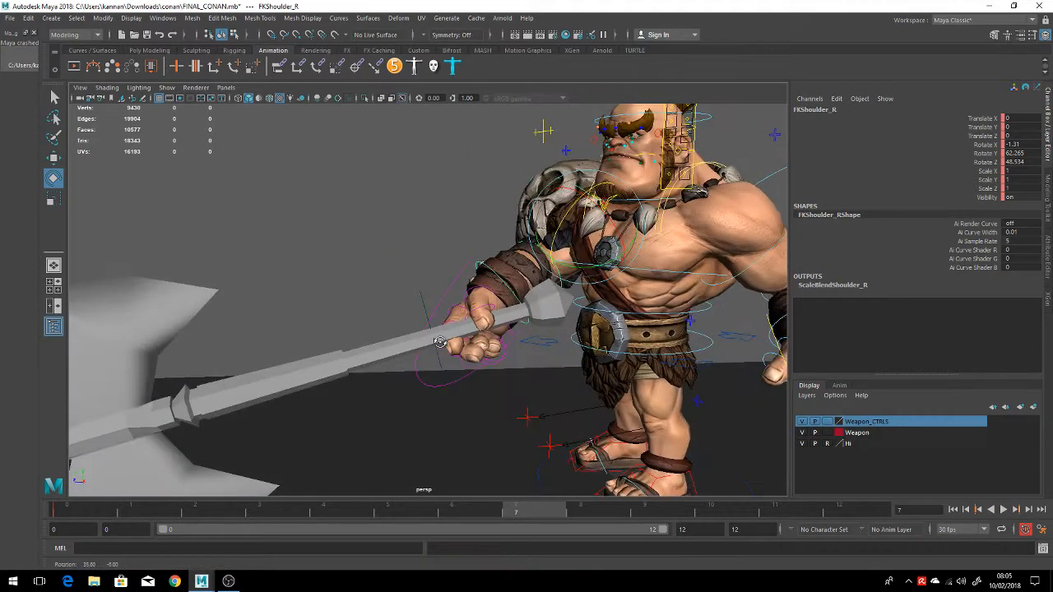
pyautogui.click(674, 271)
pyautogui.moveTo(615, 250); pyautogui.dragTo(566, 331)
# Try changing the Axe Locator W0 weight on the right wrist's parent constraint, and undo the change
pyautogui.click(438, 280)
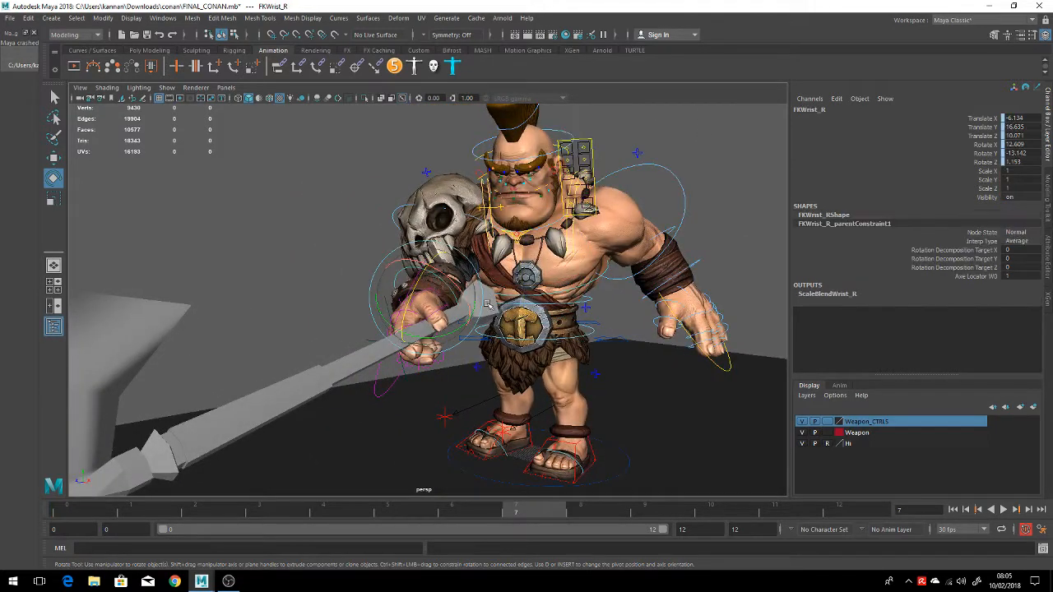
pyautogui.click(971, 276)
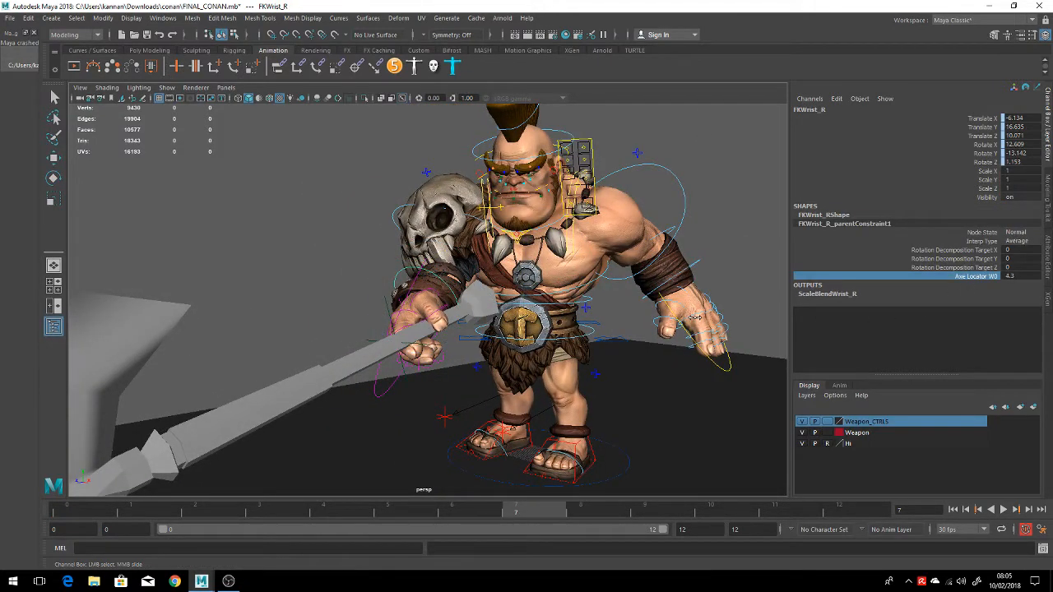
pyautogui.moveTo(694, 317)
pyautogui.mouseDown(button='middle')
pyautogui.moveTo(662, 319)
pyautogui.moveTo(675, 319)
pyautogui.mouseUp(button='middle')
pyautogui.hotkey('ctrl', 'z')
pyautogui.keyDown('alt'); pyautogui.moveTo(668, 329); pyautogui.dragTo(583, 335); pyautogui.keyUp('alt')
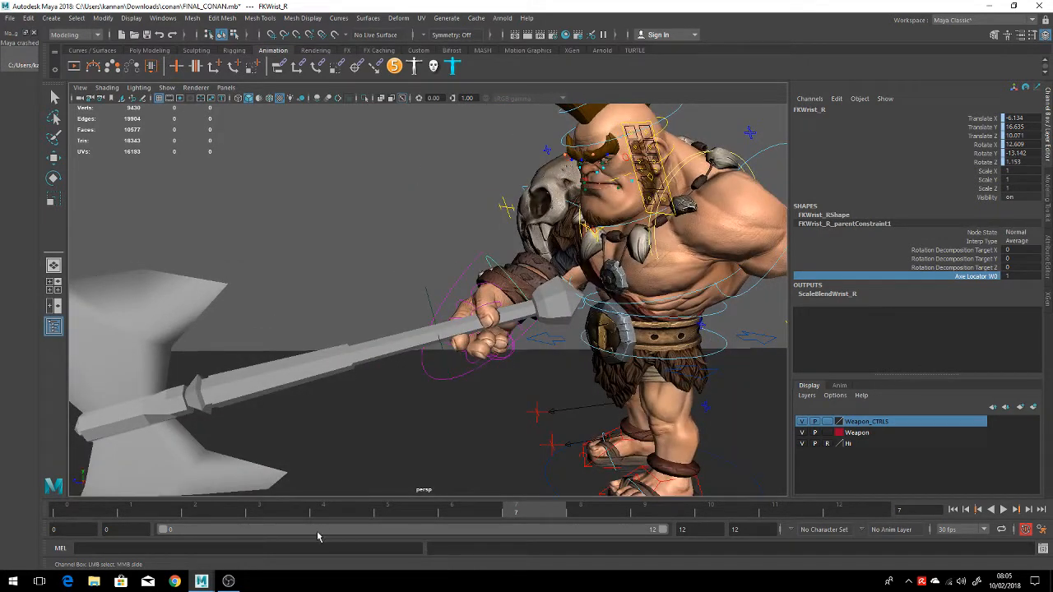
# At frame 7, rotate the root control forward about 16.5° in X and lower it to about -12.2 in Y
pyautogui.moveTo(321, 511); pyautogui.dragTo(514, 511)
pyautogui.click(554, 343)
pyautogui.press('e')
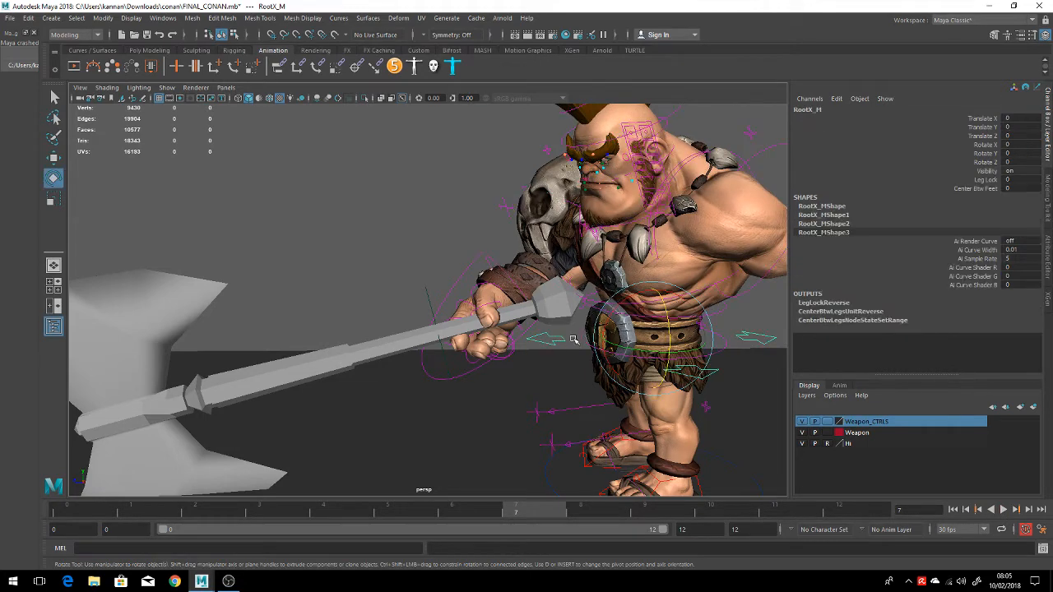
pyautogui.moveTo(604, 325); pyautogui.dragTo(613, 345)
pyautogui.hotkey('ctrl', 'z')
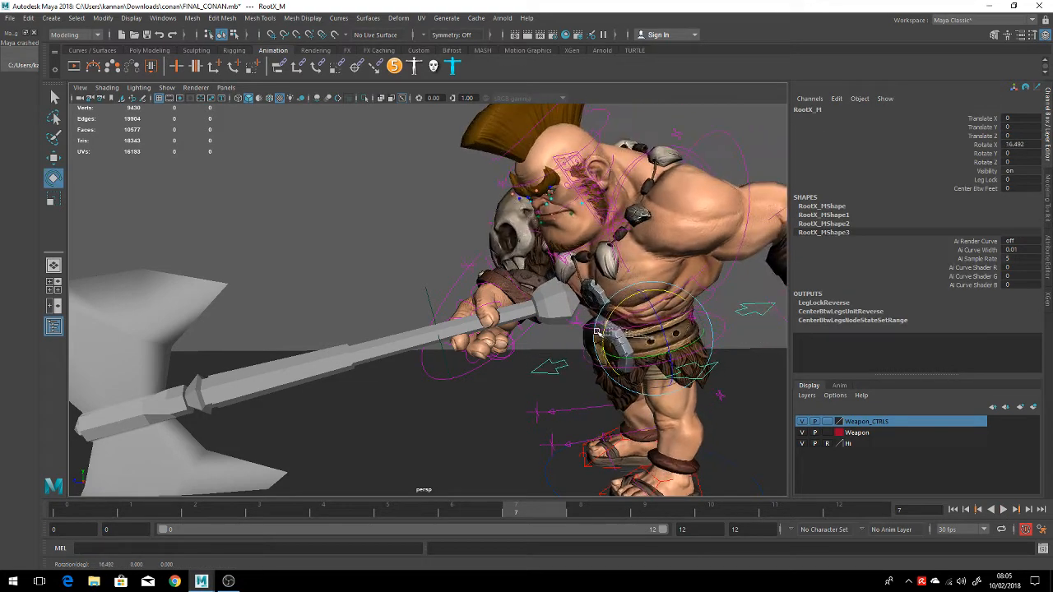
pyautogui.press('w')
pyautogui.moveTo(652, 304); pyautogui.dragTo(651, 333)
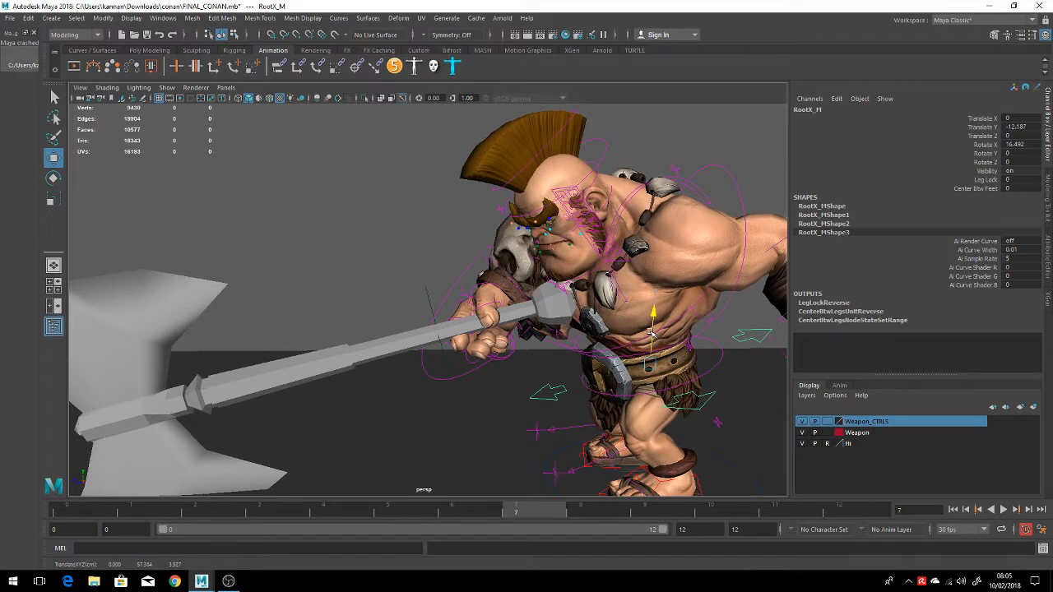
# Try rotating the axe locator and moving it along Z at frame 7, and undo these changes
pyautogui.press('e')
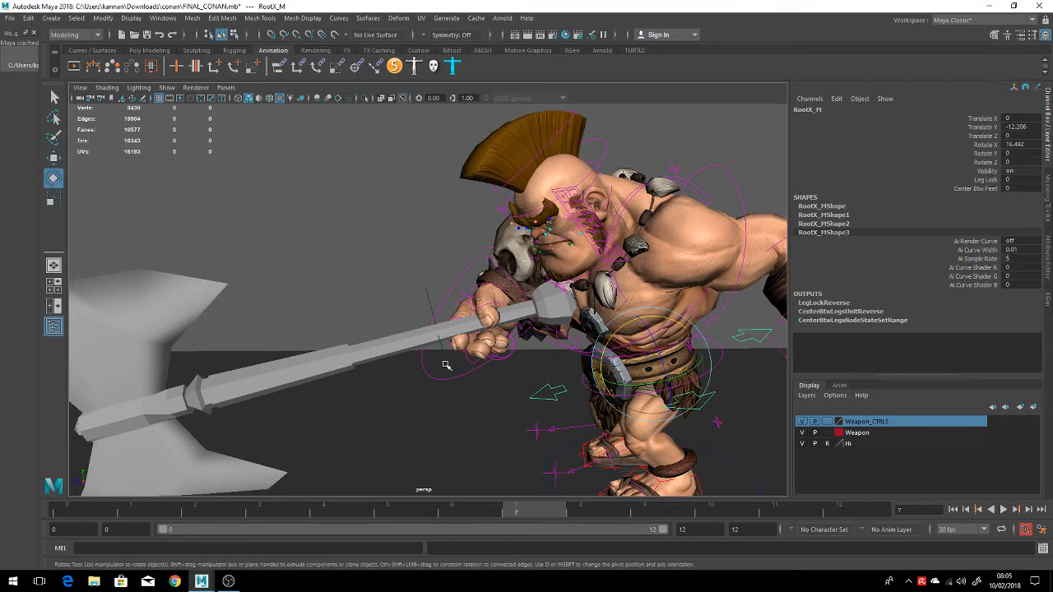
pyautogui.click(445, 365)
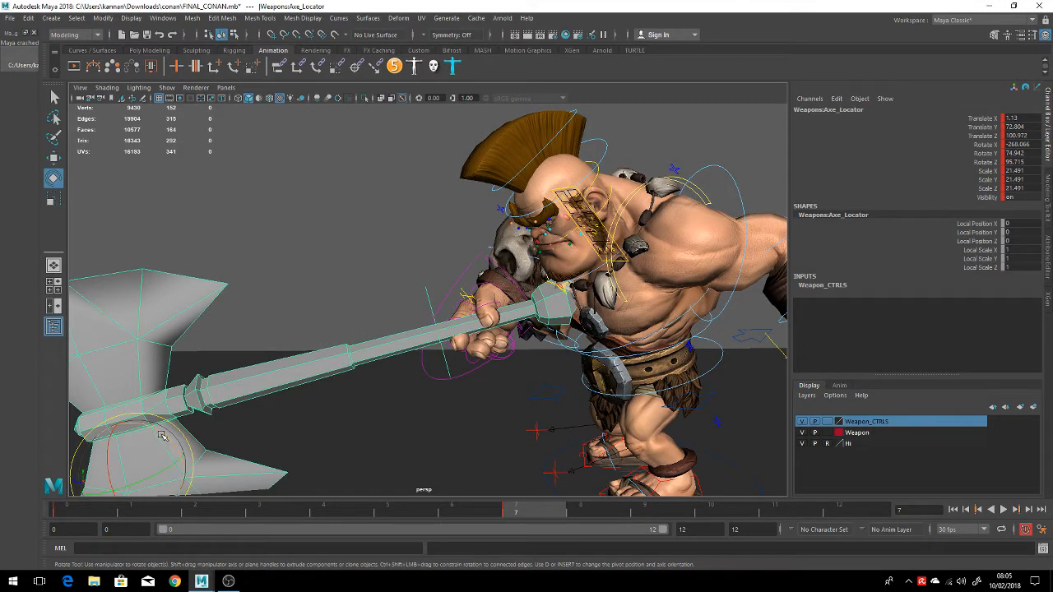
pyautogui.moveTo(161, 436); pyautogui.dragTo(175, 442)
pyautogui.press('w')
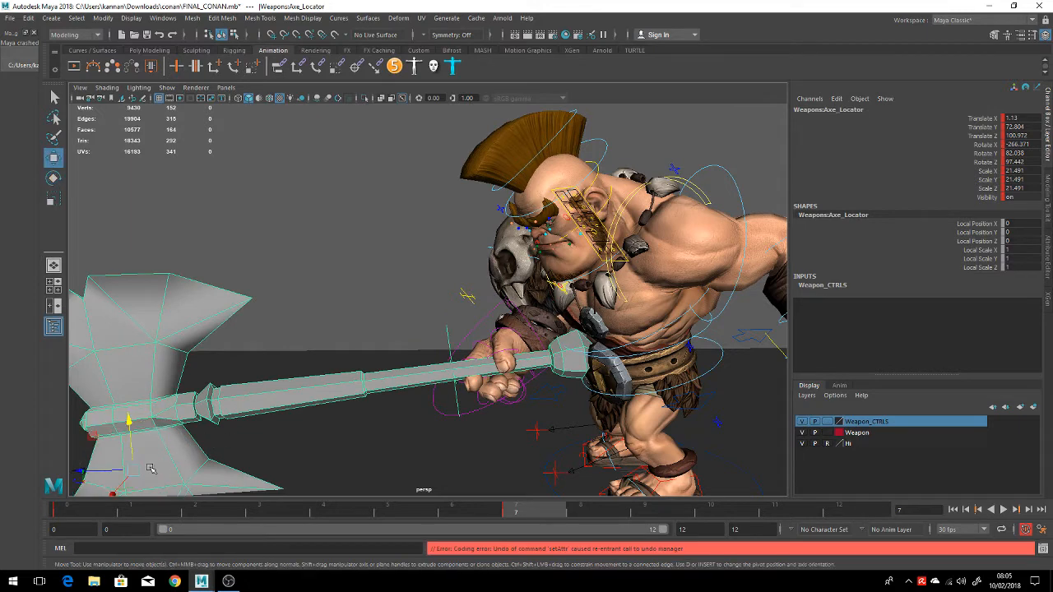
pyautogui.moveTo(104, 472); pyautogui.dragTo(88, 472)
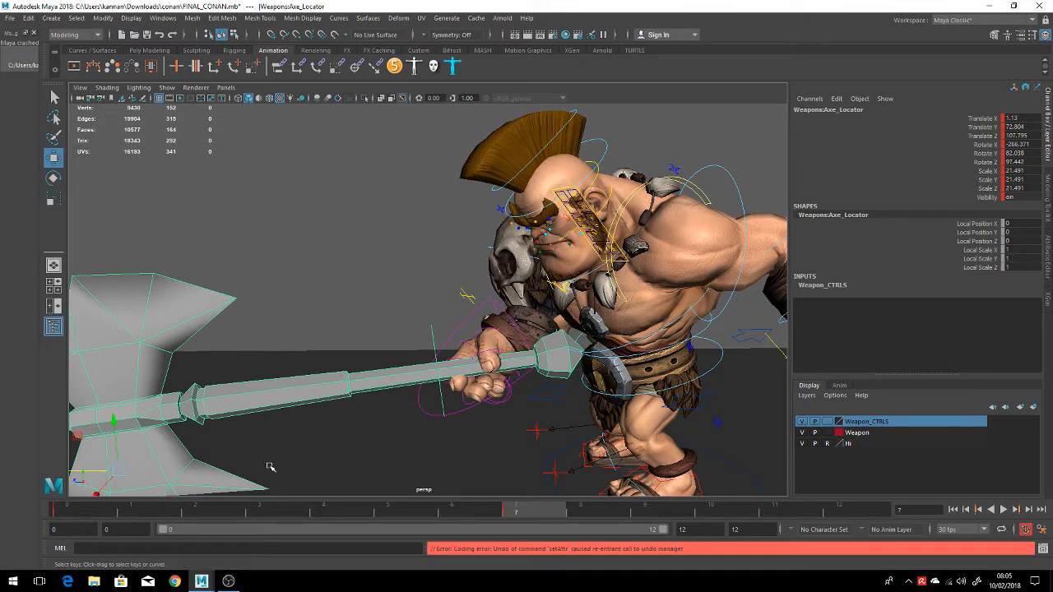
pyautogui.hotkey('ctrl', 'z')
pyautogui.hotkey('ctrl', 'z')
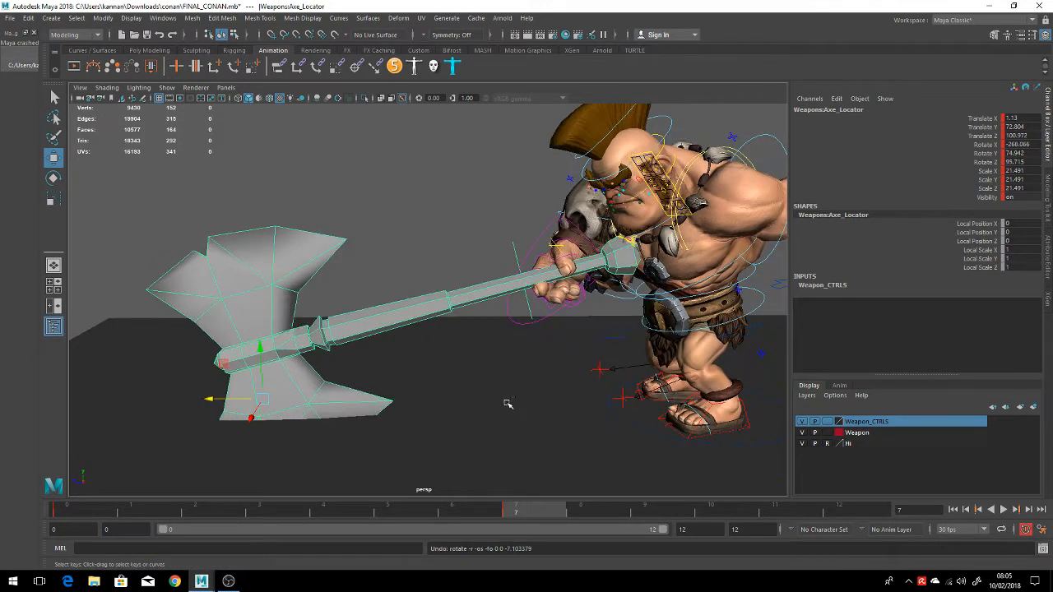
pyautogui.hotkey('ctrl', 'z')
# Select the axe locator from the axe mesh and rotate it at frame 7 to about 85° in Y, lowering the handle
pyautogui.click(306, 387)
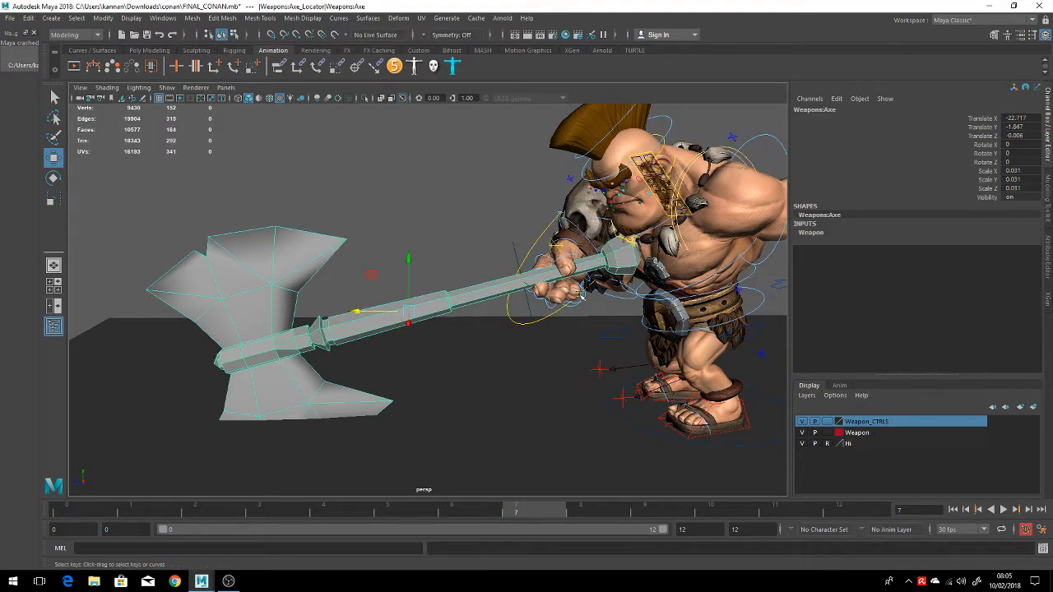
pyautogui.press('Up')
pyautogui.press('e')
pyautogui.moveTo(295, 360); pyautogui.dragTo(309, 378)
# At frame 3, move the axe locator away from the character to about 112.8 in Translate Z
pyautogui.moveTo(451, 511); pyautogui.dragTo(275, 514)
pyautogui.moveTo(288, 366); pyautogui.dragTo(310, 400)
pyautogui.hotkey('ctrl', 'z')
pyautogui.press('w')
pyautogui.hotkey('ctrl', 'z')
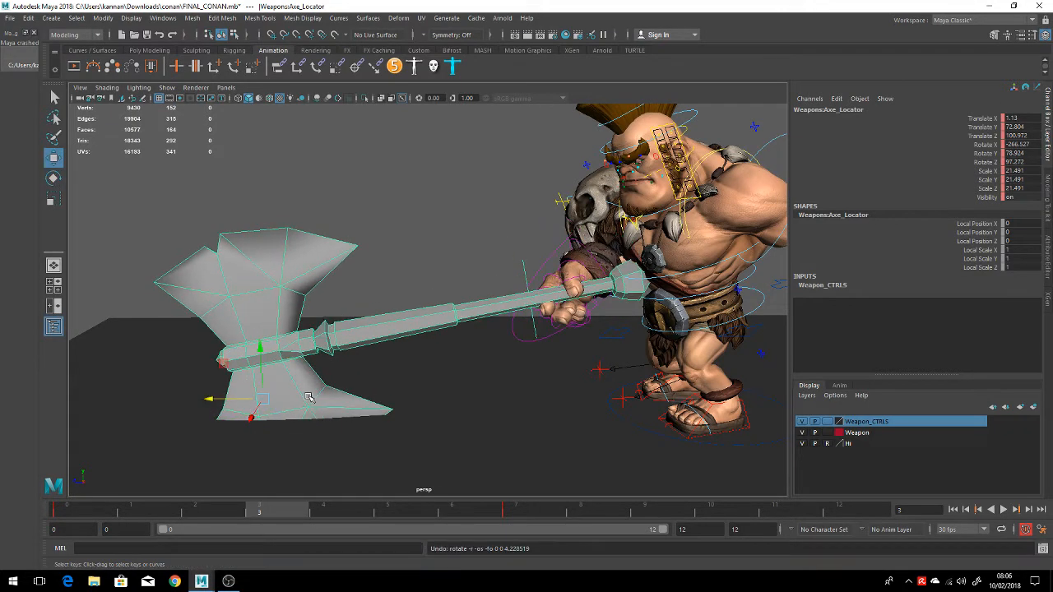
pyautogui.moveTo(235, 403); pyautogui.dragTo(213, 402)
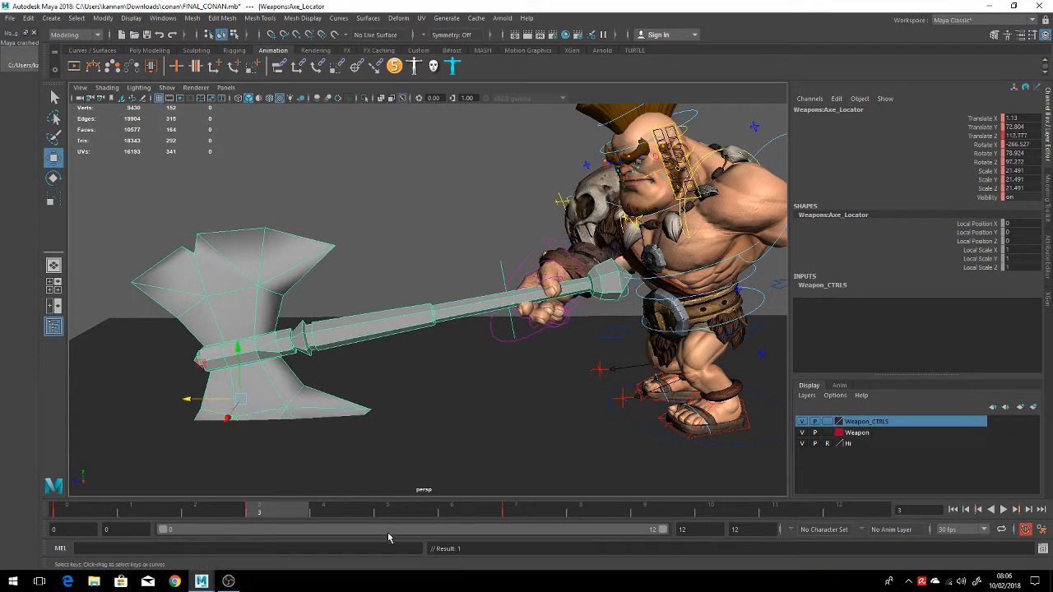
# At frame 7, move the axe locator to about 106.8 in Translate Z and rotate it to about 80.2° in Y
pyautogui.moveTo(268, 512); pyautogui.dragTo(504, 503)
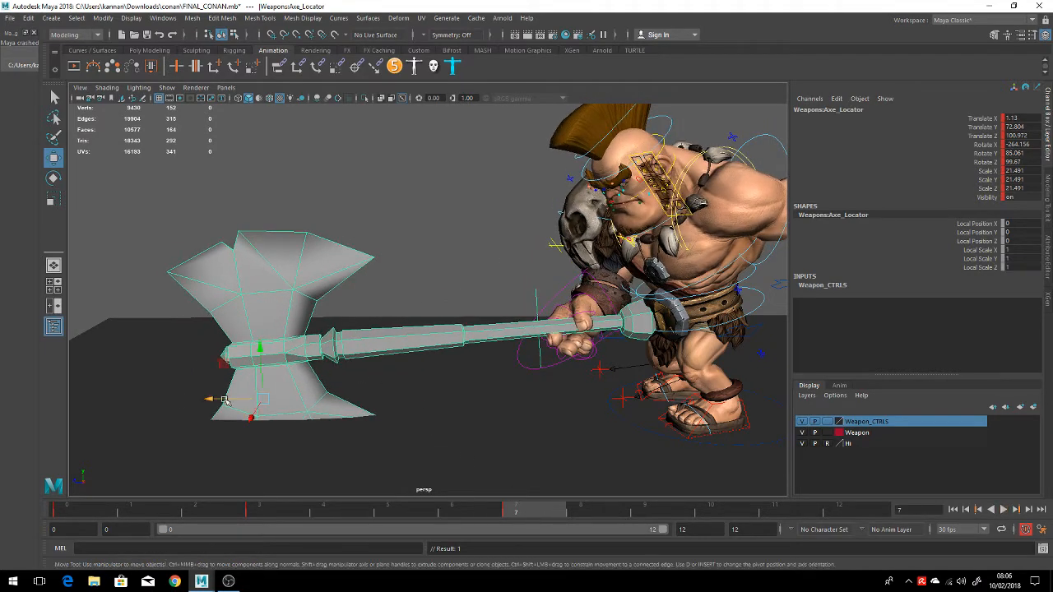
pyautogui.moveTo(225, 400); pyautogui.dragTo(209, 400)
pyautogui.press('e')
pyautogui.moveTo(291, 369); pyautogui.dragTo(285, 362)
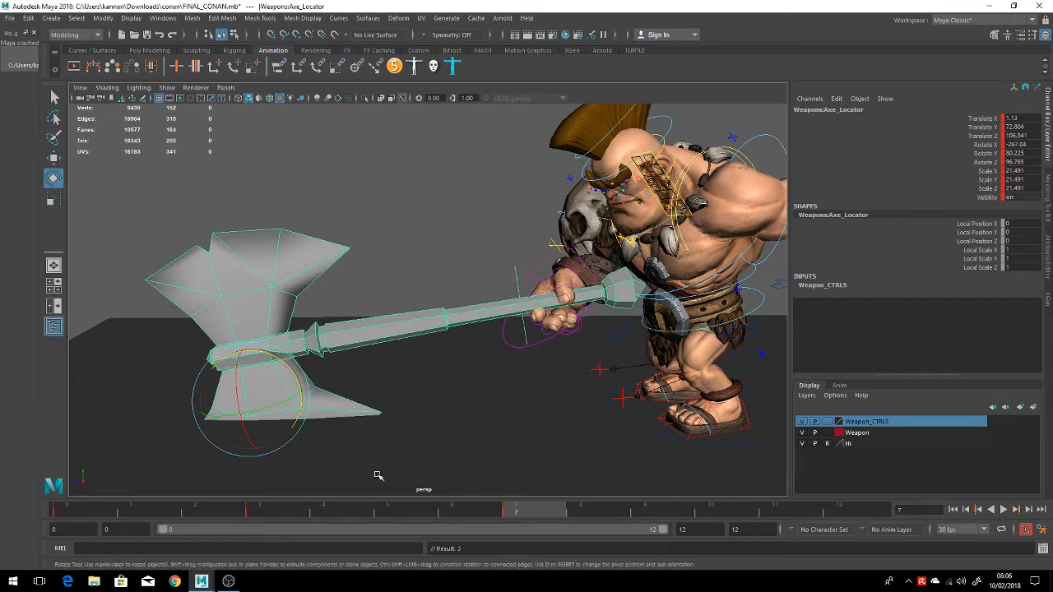
# Set the right wrist's Axe Locator W0 weight to 0 at frame 7 and key the wrist control
pyautogui.moveTo(360, 516); pyautogui.dragTo(530, 477)
pyautogui.keyDown('alt'); pyautogui.moveTo(600, 334); pyautogui.dragTo(511, 260); pyautogui.keyUp('alt')
pyautogui.click(502, 243)
pyautogui.keyDown('alt'); pyautogui.moveTo(540, 333); pyautogui.dragTo(585, 327); pyautogui.keyUp('alt')
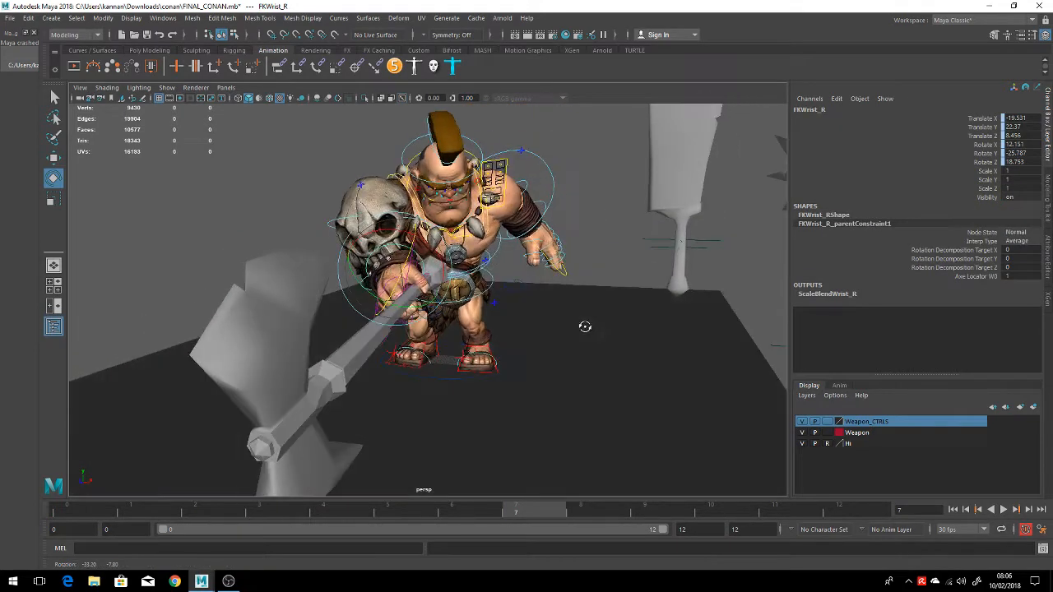
pyautogui.scroll(5, 586, 329)
pyautogui.keyDown('alt'); pyautogui.moveTo(502, 347); pyautogui.dragTo(428, 380); pyautogui.keyUp('alt')
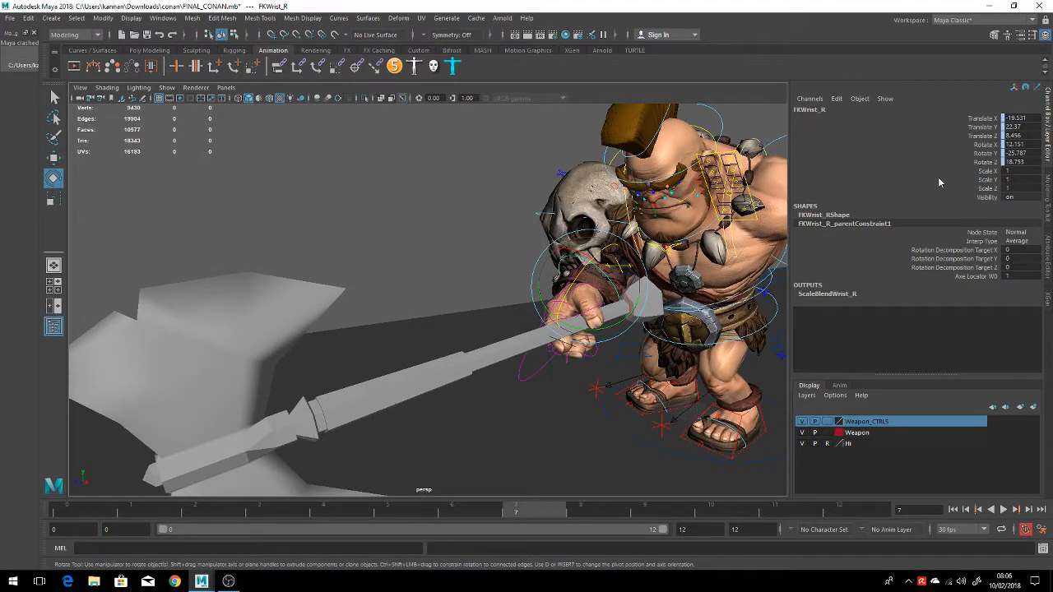
pyautogui.click(976, 277)
pyautogui.keyDown('alt'); pyautogui.moveTo(617, 393); pyautogui.dragTo(550, 394); pyautogui.keyUp('alt')
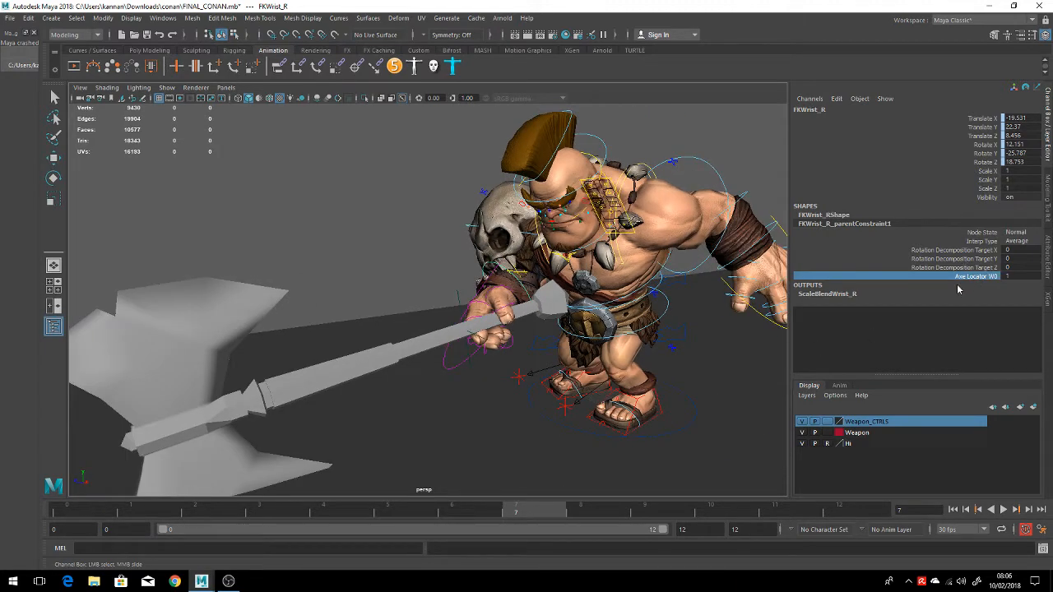
pyautogui.moveTo(639, 299); pyautogui.dragTo(628, 299, button='middle')
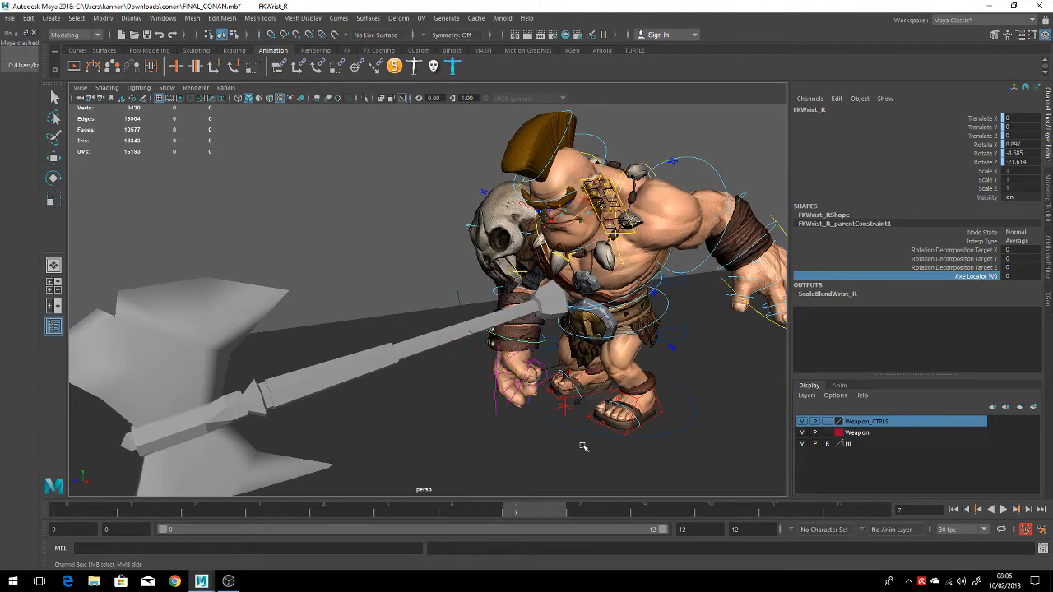
pyautogui.moveTo(543, 507)
pyautogui.mouseDown()
pyautogui.moveTo(331, 499)
pyautogui.moveTo(510, 498)
pyautogui.moveTo(470, 511)
pyautogui.moveTo(541, 514)
pyautogui.mouseUp()
pyautogui.press('s')
# Set the right wrist's Blend Parent 1 attribute to 1 at frame 0
pyautogui.click(132, 511)
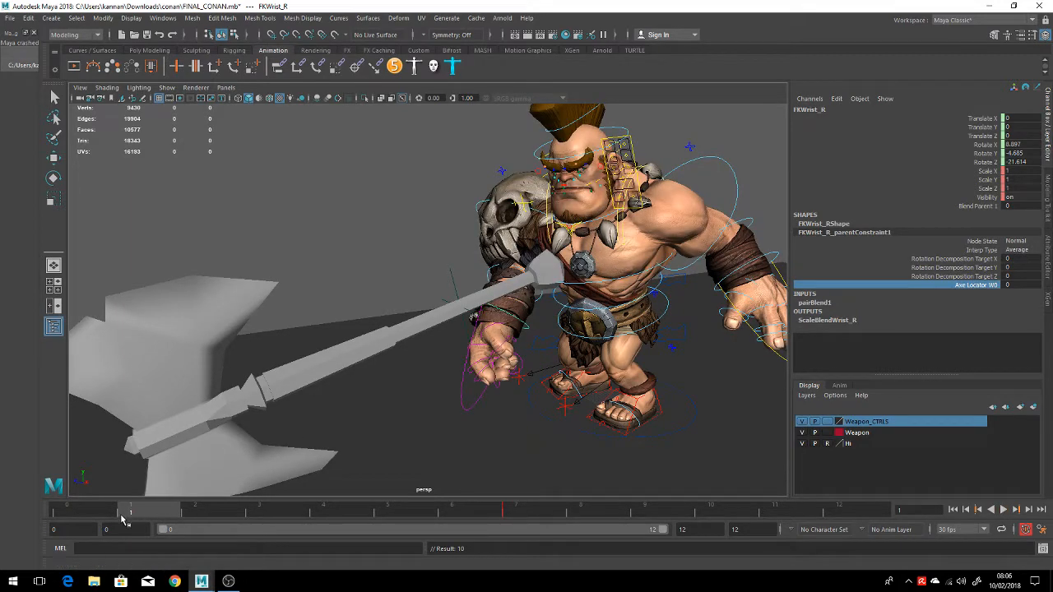
pyautogui.click(69, 511)
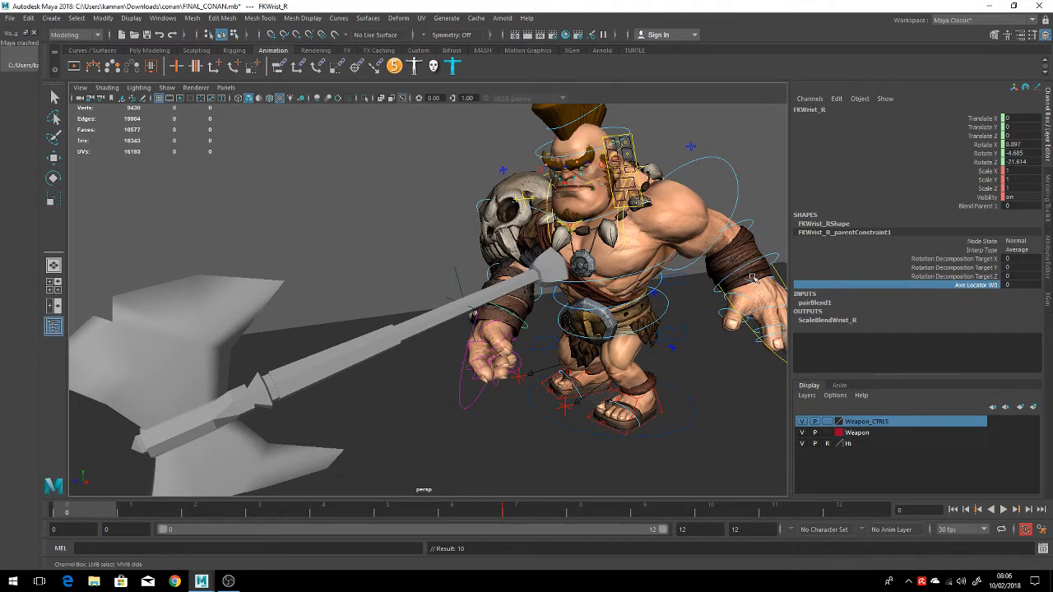
pyautogui.click(1016, 206)
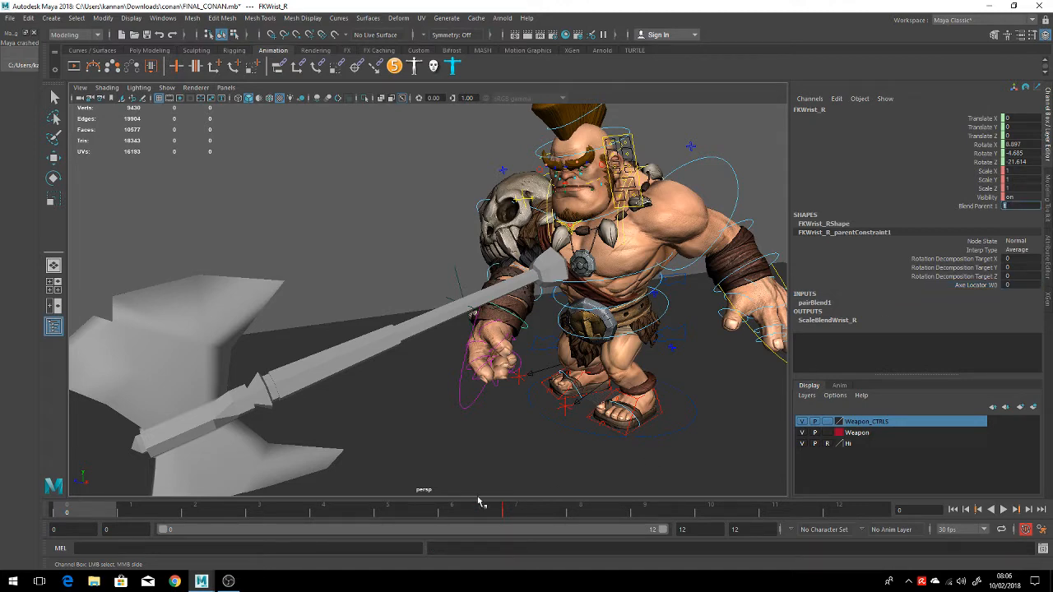
pyautogui.moveTo(262, 512); pyautogui.dragTo(94, 511)
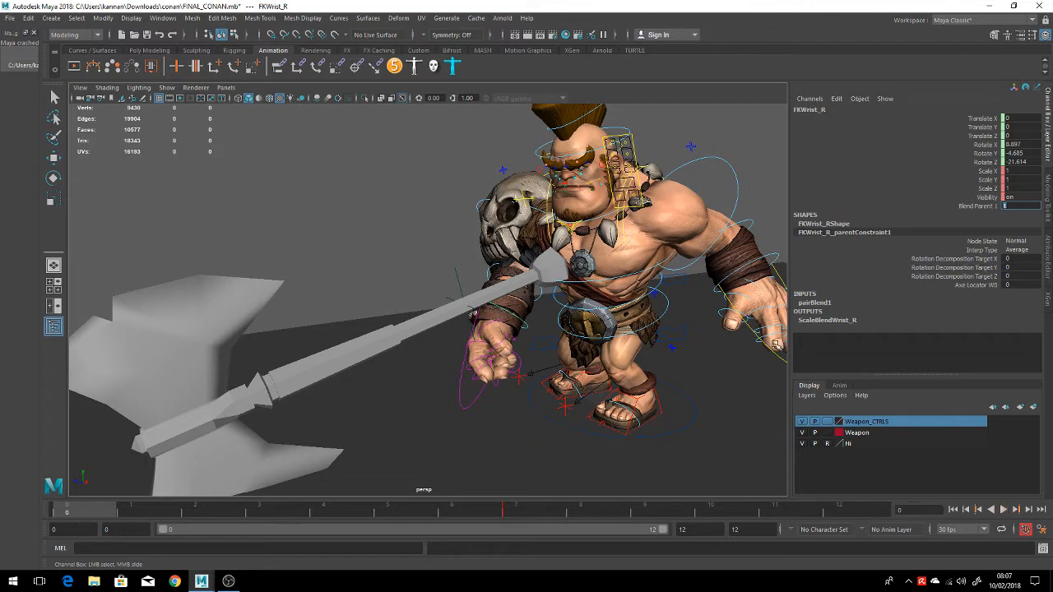
# Set the right wrist's Axe Locator W0 weight to 1 at frame 0
pyautogui.click(988, 285)
pyautogui.click(1009, 285)
pyautogui.doubleClick(1012, 286)
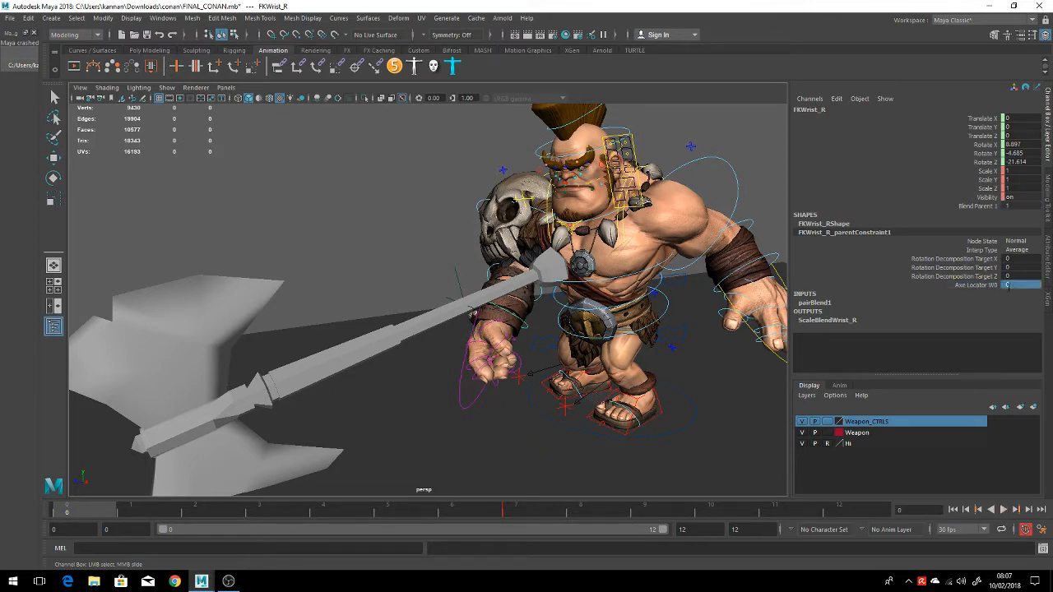
pyautogui.write('1')
pyautogui.press('Return')
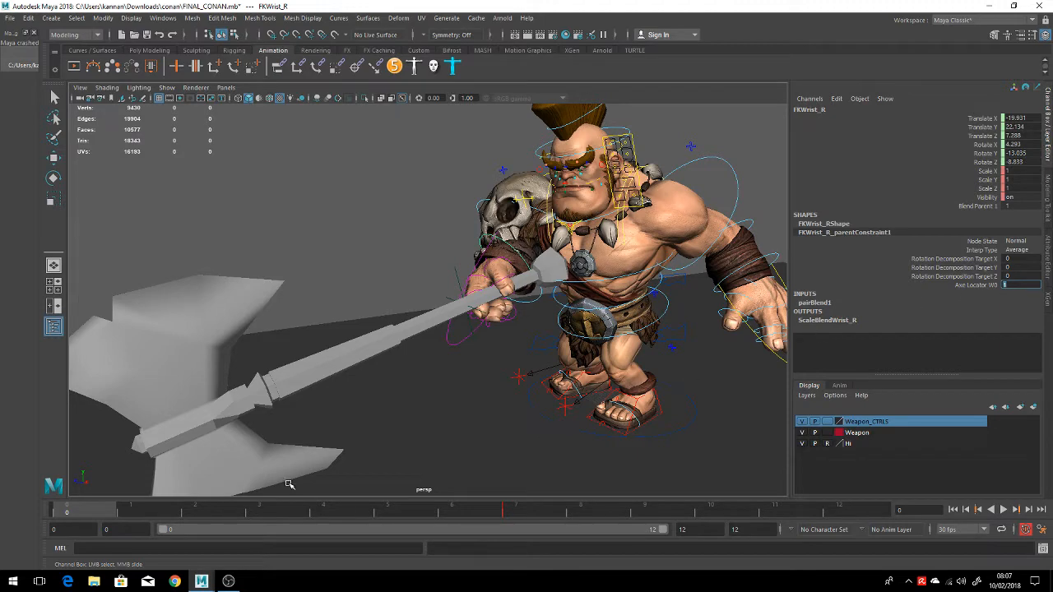
# Preview the opening frames and key all keyable channels of the right wrist control at frame 0
pyautogui.hotkey('alt', 'v')
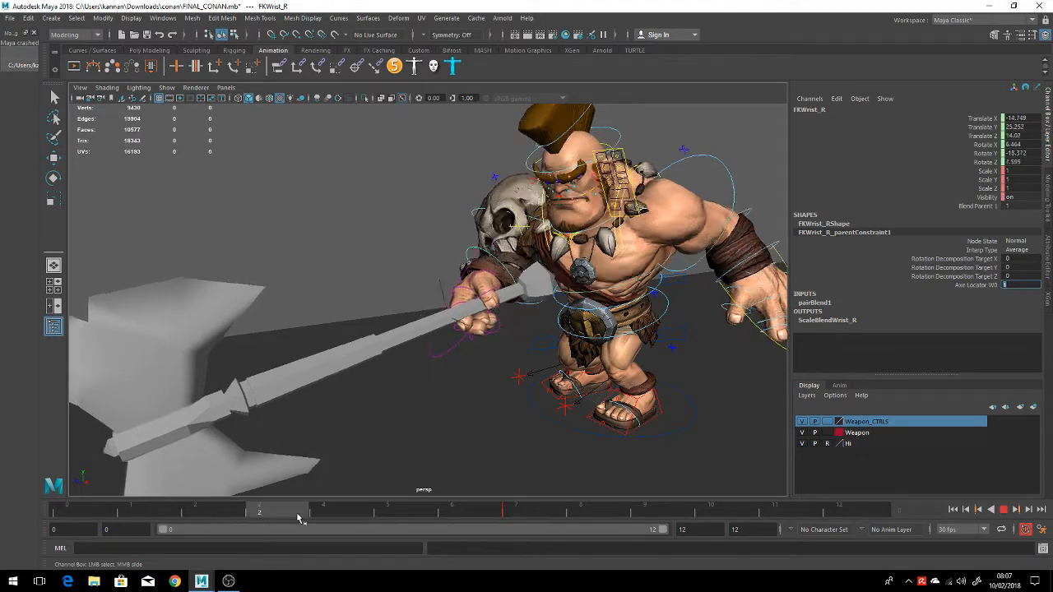
pyautogui.hotkey('alt', 'v')
pyautogui.click(188, 511)
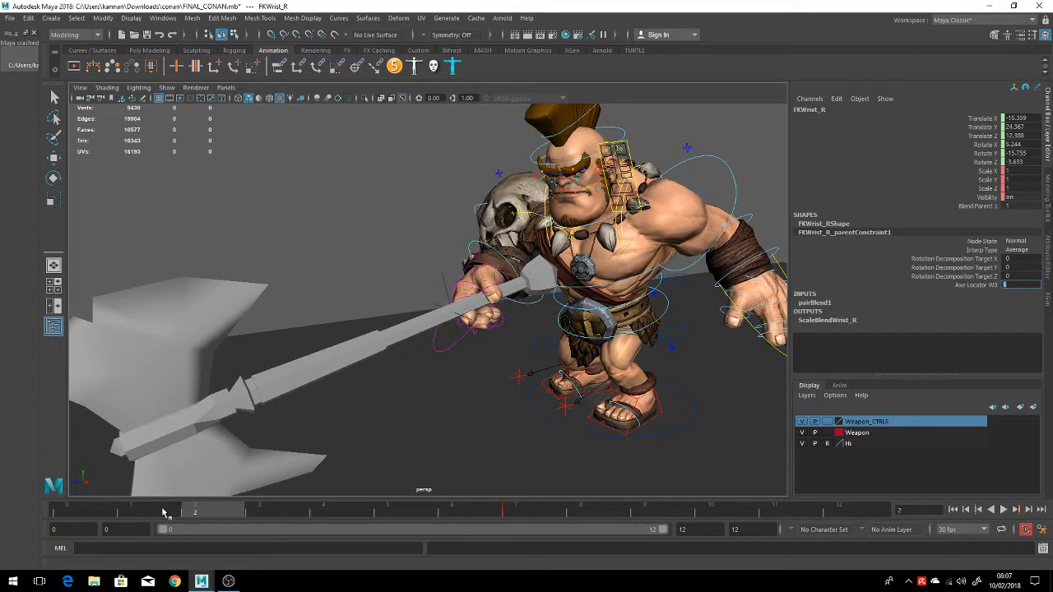
pyautogui.hotkey('alt', 'shift', 'v')
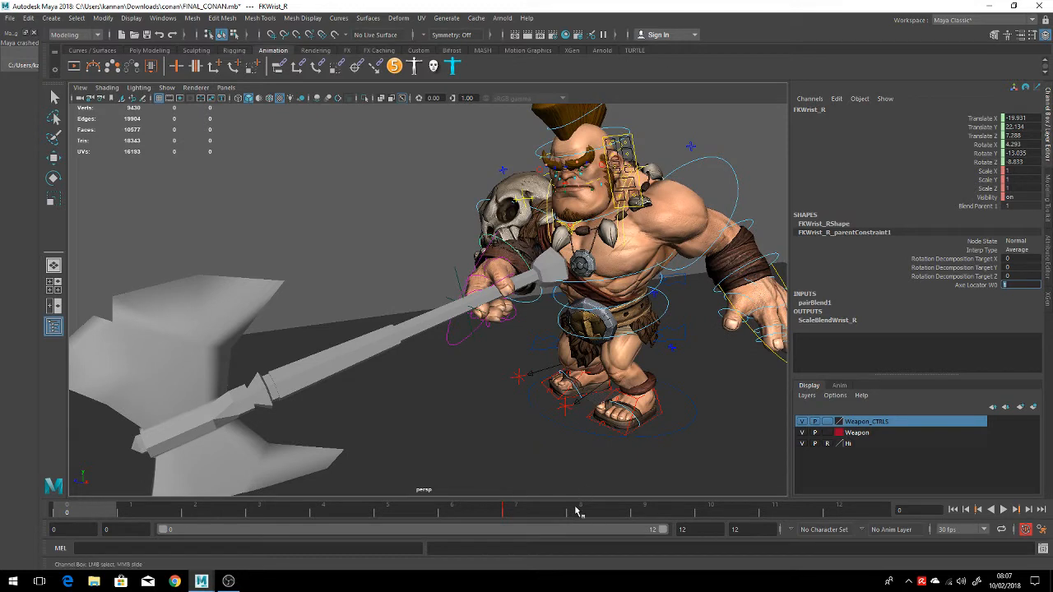
pyautogui.click(972, 209)
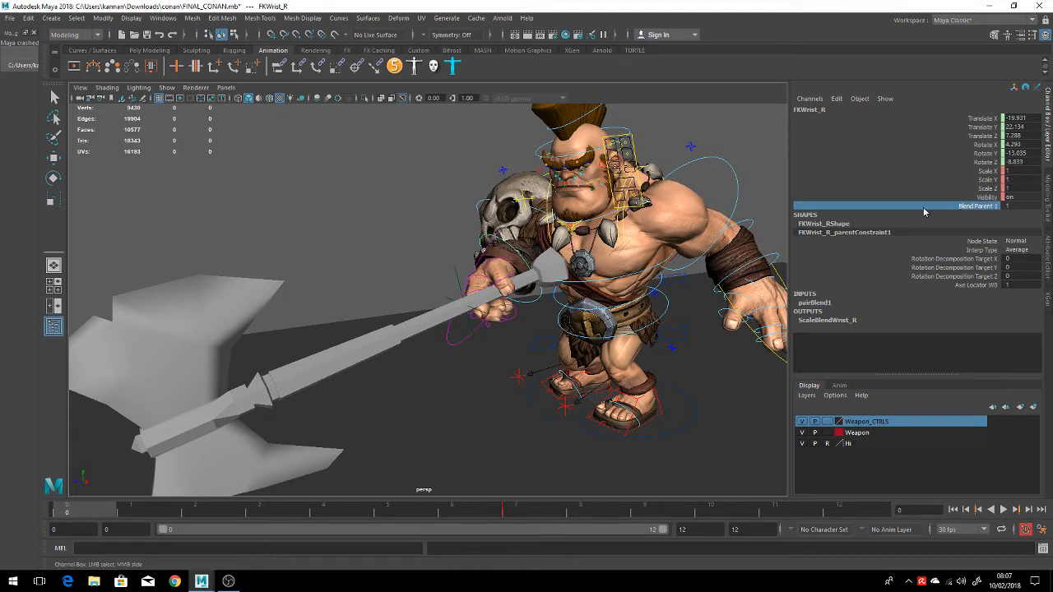
pyautogui.rightClick(924, 213)
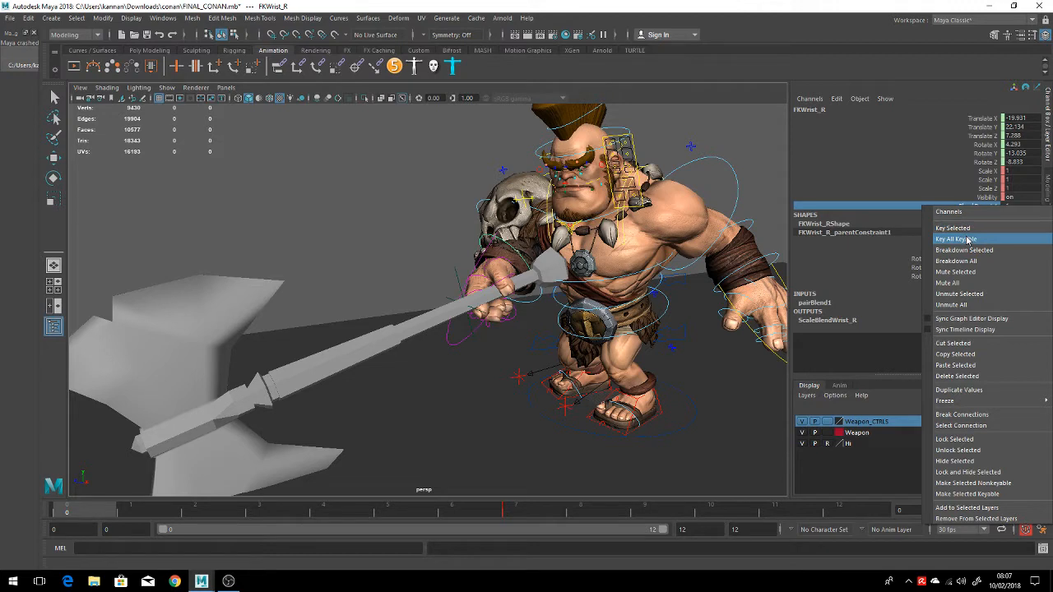
pyautogui.click(889, 211)
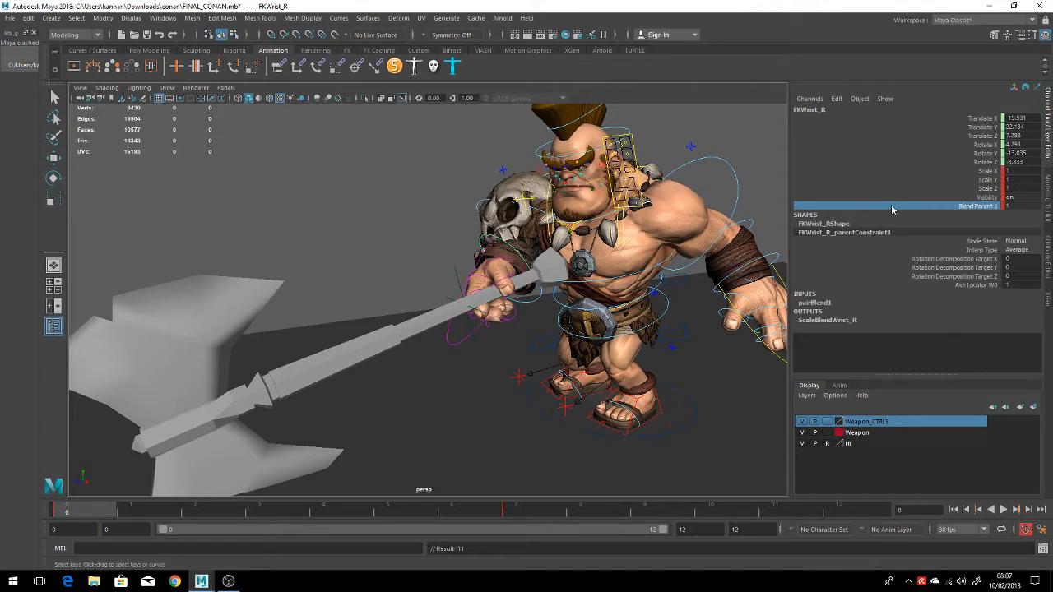
# Adjust the right wrist's Blend Parent 1 at frame 7 and key it at 1 on frame 5, playing back each change
pyautogui.moveTo(305, 514); pyautogui.dragTo(543, 513)
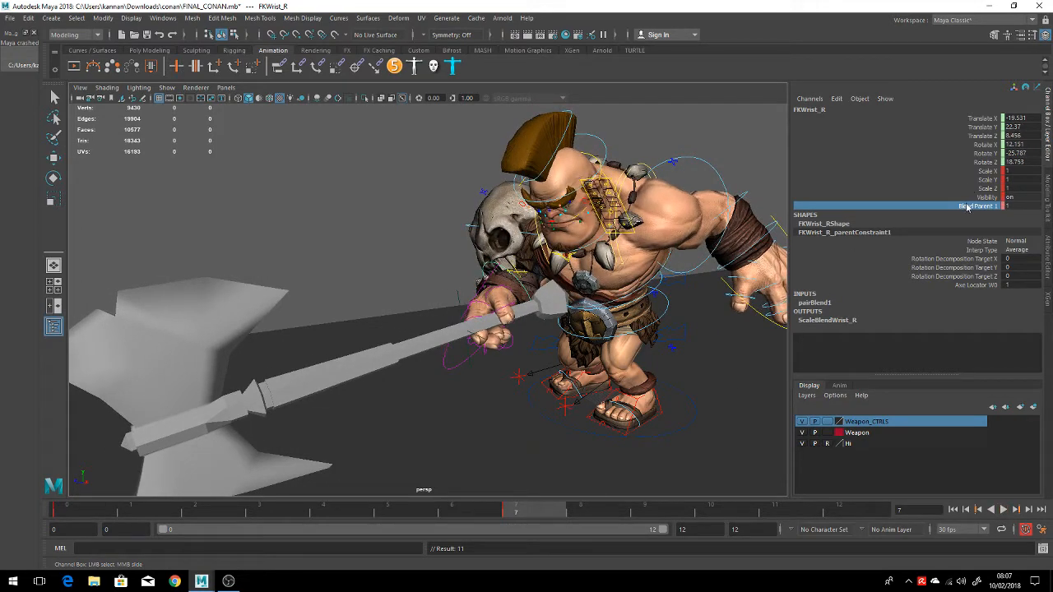
pyautogui.moveTo(731, 204); pyautogui.dragTo(668, 196, button='middle')
pyautogui.hotkey('alt', 'v')
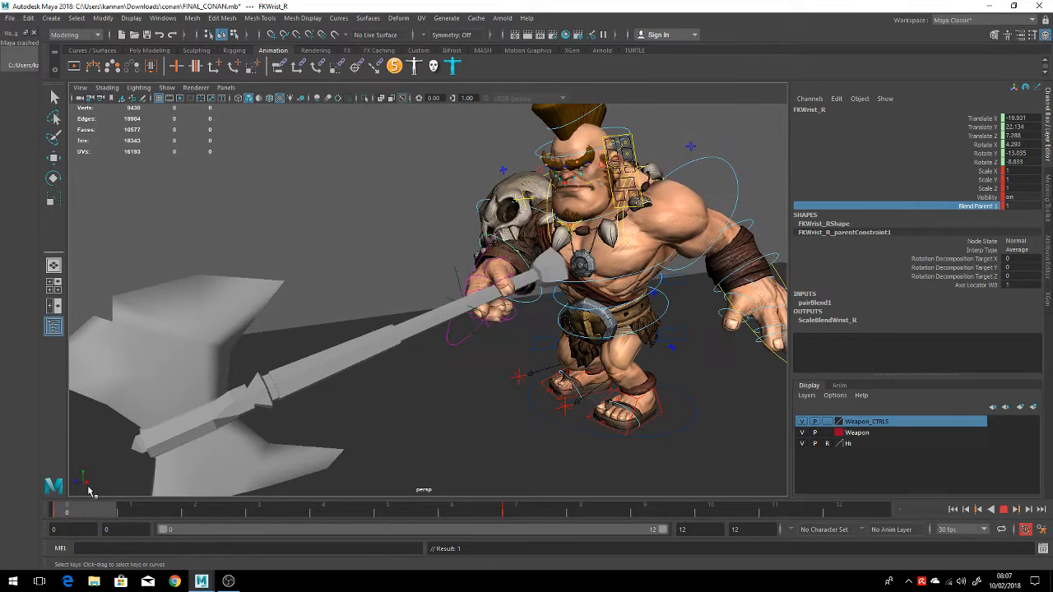
pyautogui.moveTo(316, 508); pyautogui.dragTo(387, 508)
pyautogui.moveTo(676, 283); pyautogui.dragTo(703, 278, button='middle')
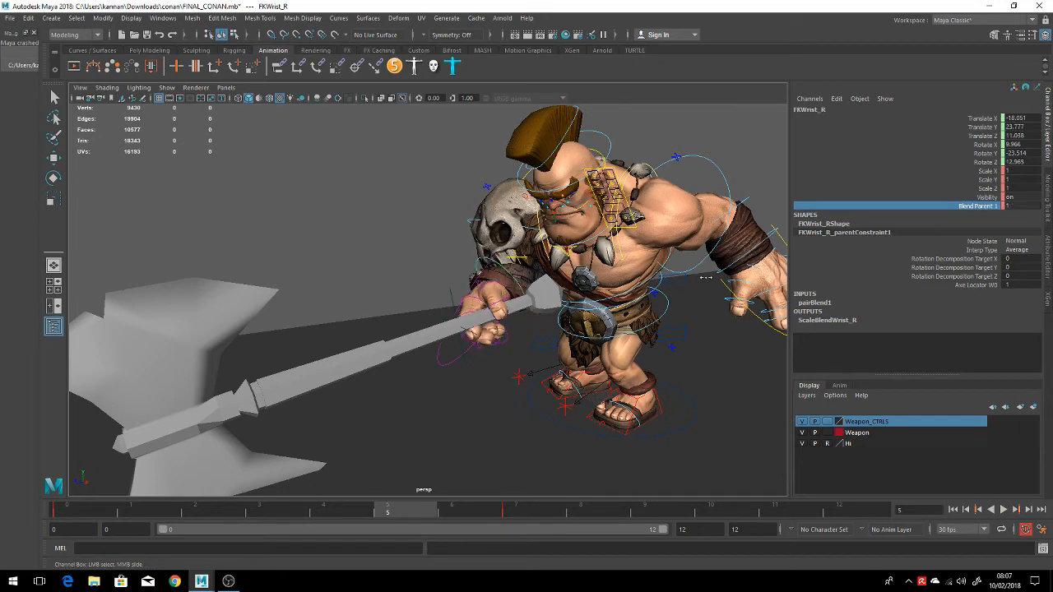
pyautogui.hotkey('alt', 'v')
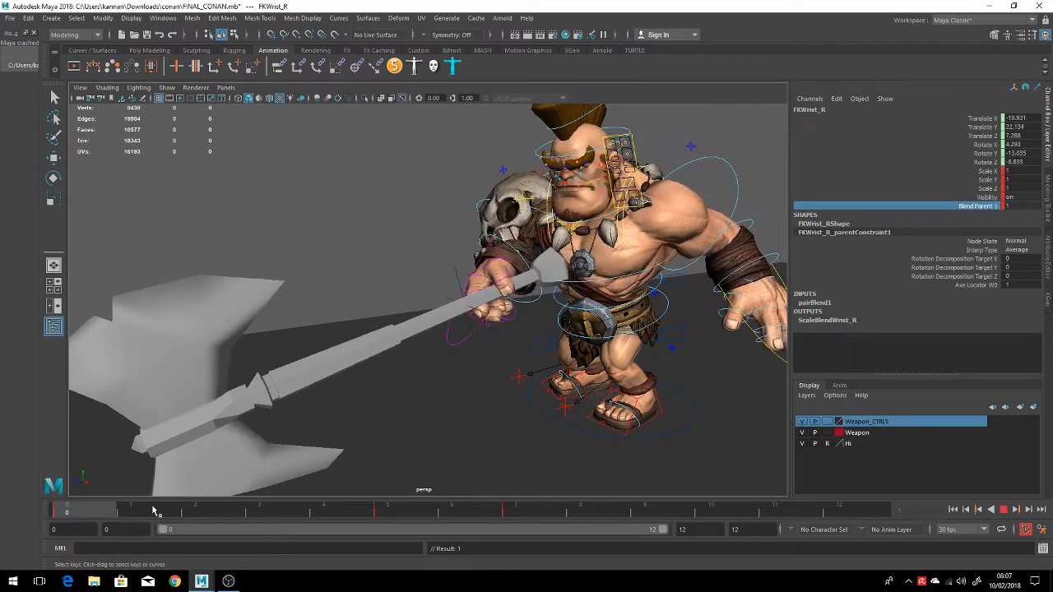
# Review the right wrist's Axe Locator W0 weight and check how the hand follows the axe across the animation
pyautogui.moveTo(369, 516); pyautogui.dragTo(2, 507)
pyautogui.keyDown('alt'); pyautogui.moveTo(598, 329); pyautogui.dragTo(550, 305); pyautogui.keyUp('alt')
pyautogui.keyDown('alt'); pyautogui.moveTo(550, 349); pyautogui.dragTo(494, 352); pyautogui.keyUp('alt')
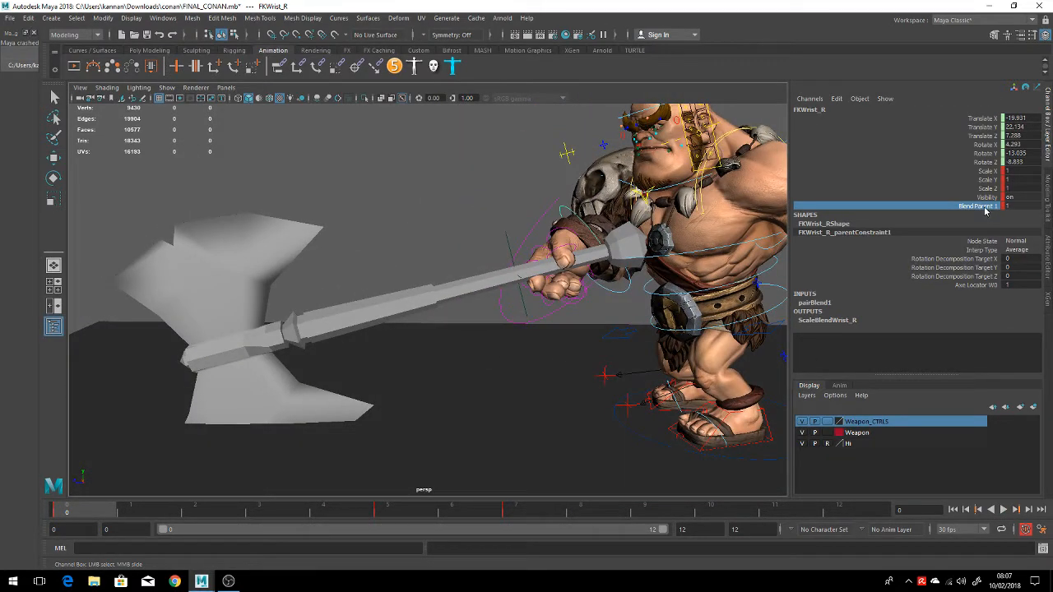
pyautogui.click(979, 285)
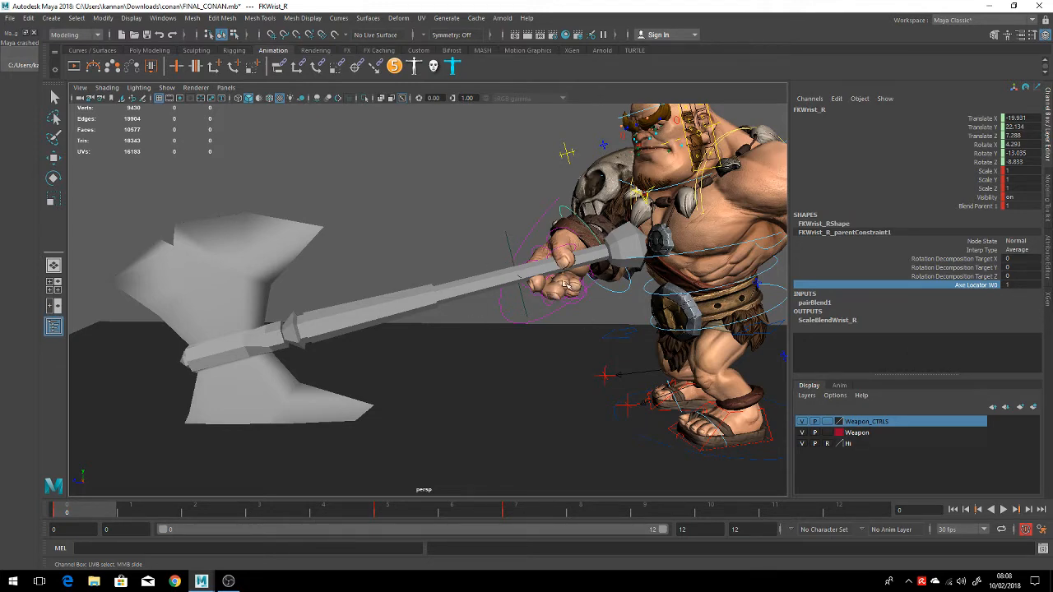
pyautogui.keyDown('alt'); pyautogui.moveTo(583, 293); pyautogui.dragTo(583, 208); pyautogui.keyUp('alt')
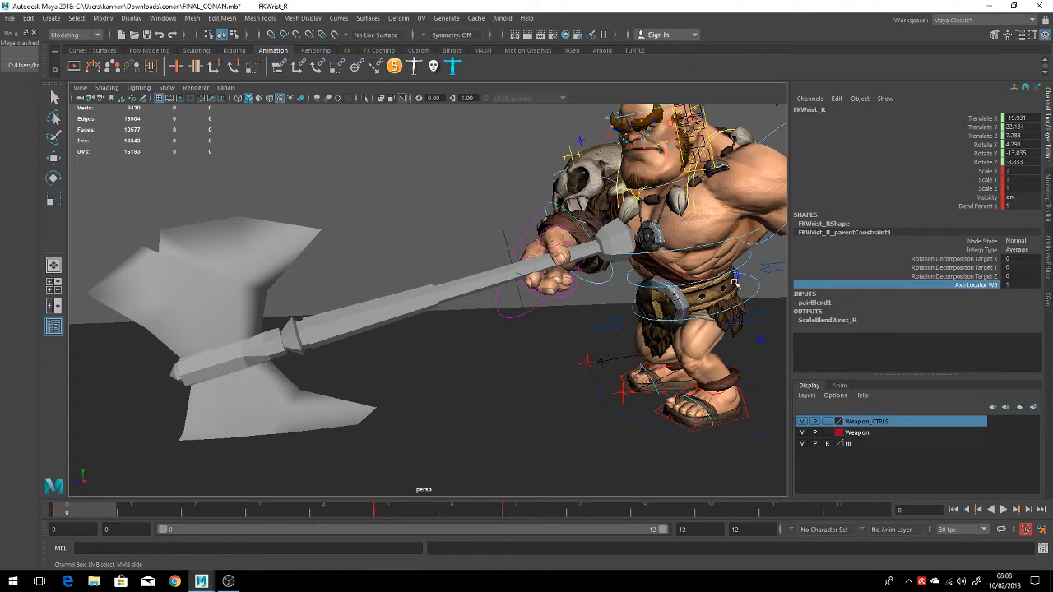
pyautogui.doubleClick(1018, 286)
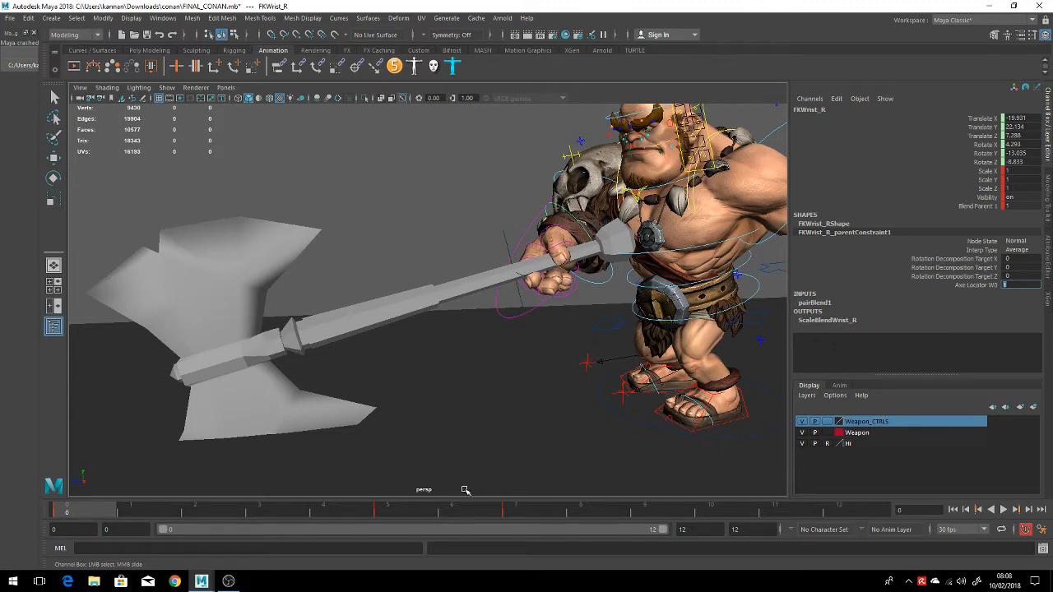
pyautogui.moveTo(135, 510); pyautogui.dragTo(579, 503)
pyautogui.hotkey('alt', 'v')
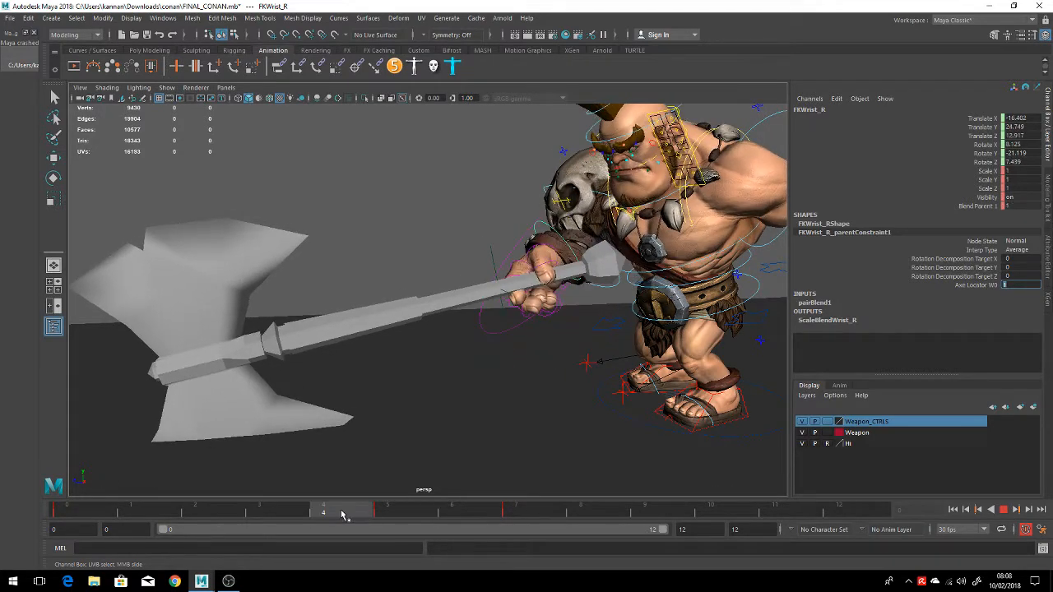
pyautogui.click(392, 519)
pyautogui.hotkey('ctrl', 's')
# Inspect the right hand's grip on the axe handle from several angles between frames 0 and 5
pyautogui.keyDown('alt'); pyautogui.moveTo(563, 294); pyautogui.dragTo(334, 319); pyautogui.keyUp('alt')
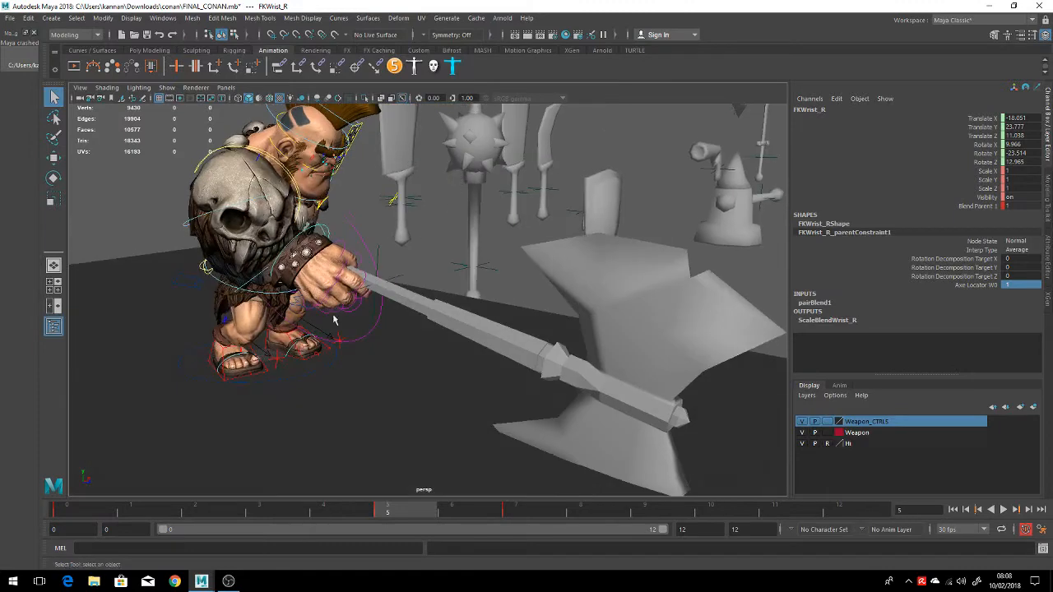
pyautogui.moveTo(138, 507); pyautogui.dragTo(388, 504)
pyautogui.keyDown('alt'); pyautogui.moveTo(356, 308); pyautogui.dragTo(419, 304); pyautogui.keyUp('alt')
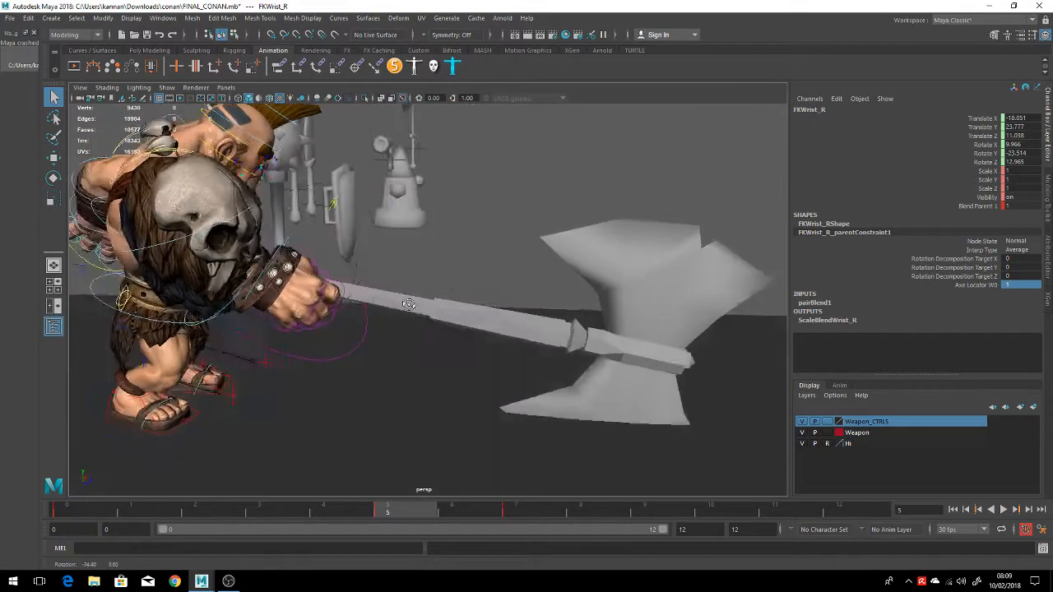
pyautogui.keyDown('alt'); pyautogui.moveTo(329, 300); pyautogui.dragTo(411, 301, button='right'); pyautogui.keyUp('alt')
pyautogui.keyDown('alt'); pyautogui.moveTo(272, 284); pyautogui.dragTo(382, 270, button='middle'); pyautogui.keyUp('alt')
pyautogui.keyDown('alt'); pyautogui.moveTo(381, 270); pyautogui.dragTo(266, 276); pyautogui.keyUp('alt')
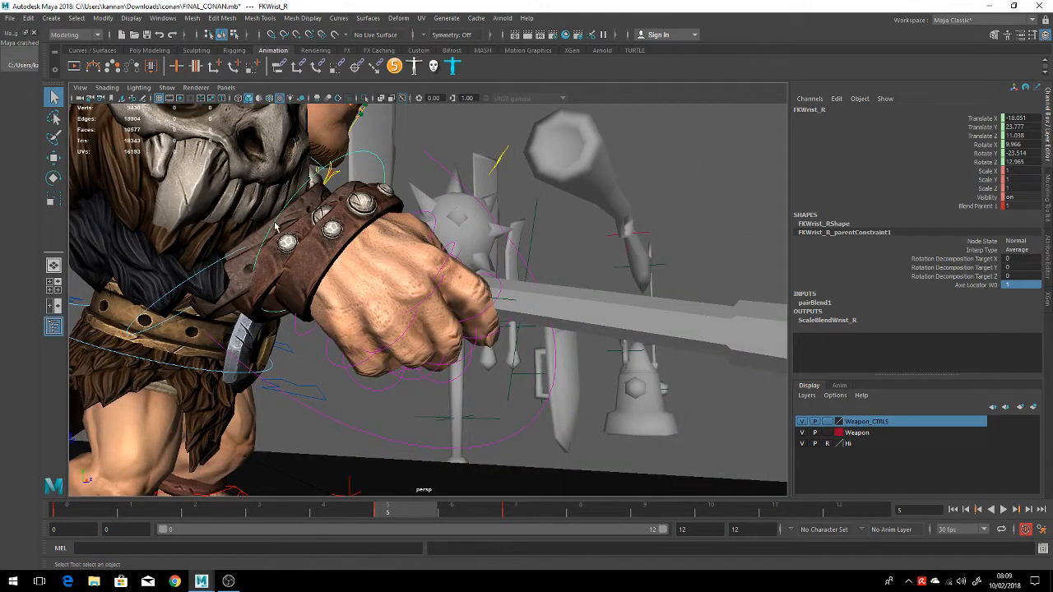
pyautogui.keyDown('alt'); pyautogui.moveTo(449, 245); pyautogui.dragTo(371, 330); pyautogui.keyUp('alt')
pyautogui.keyDown('alt'); pyautogui.moveTo(395, 325); pyautogui.dragTo(353, 321, button='right'); pyautogui.keyUp('alt')
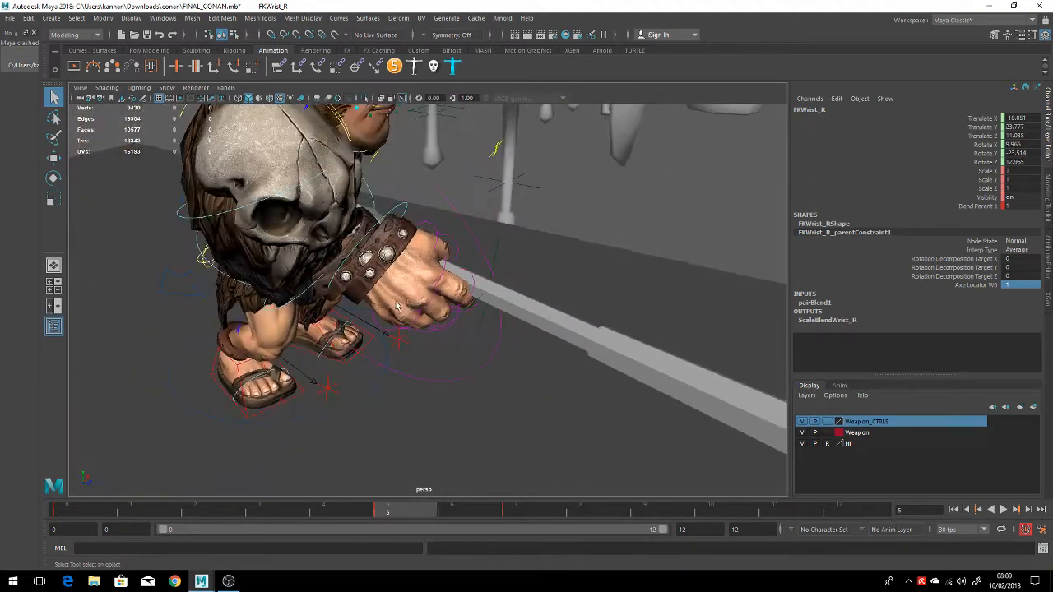
pyautogui.keyDown('alt'); pyautogui.moveTo(370, 320); pyautogui.dragTo(387, 287); pyautogui.keyUp('alt')
pyautogui.moveTo(298, 512); pyautogui.dragTo(28, 501)
pyautogui.keyDown('alt'); pyautogui.moveTo(430, 316); pyautogui.dragTo(303, 303); pyautogui.keyUp('alt')
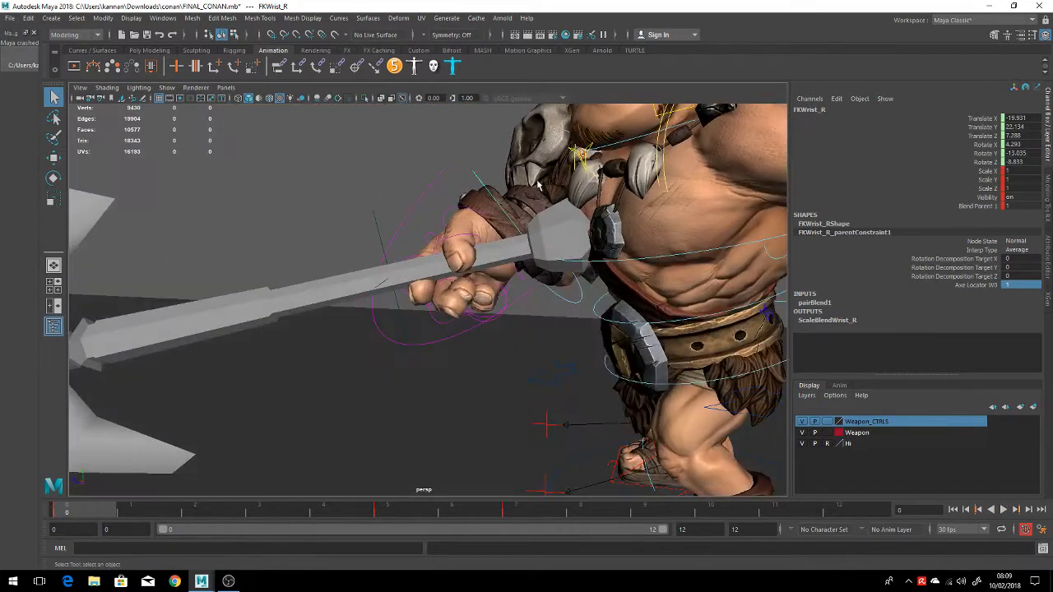
# Try to rotate the right wrist control in Z at frame 0, then undo the rotation
pyautogui.press('e')
pyautogui.moveTo(512, 178)
pyautogui.mouseDown()
pyautogui.moveTo(487, 193)
pyautogui.moveTo(497, 184)
pyautogui.mouseUp()
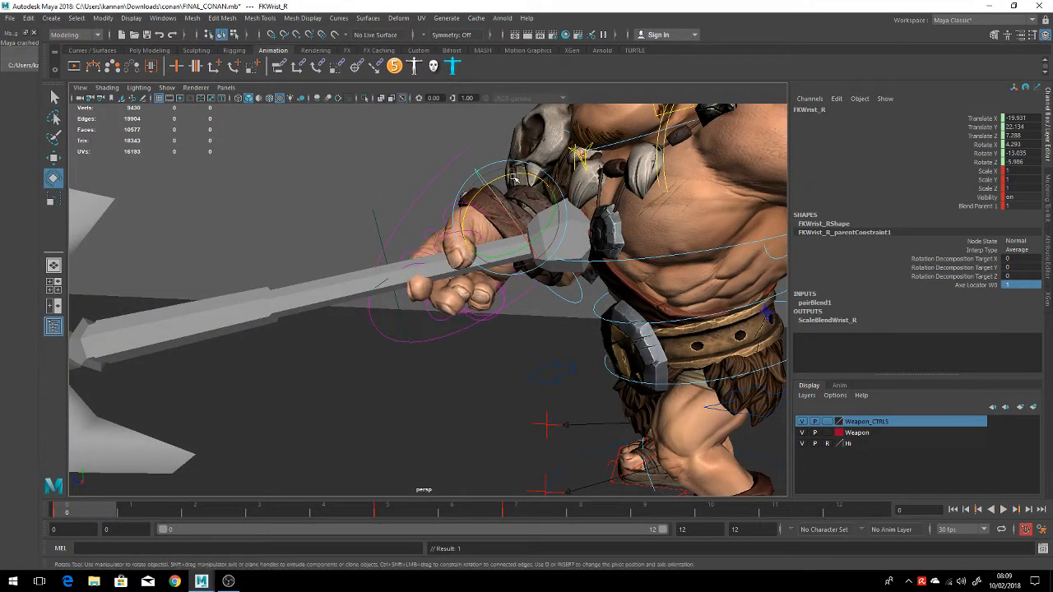
pyautogui.hotkey('ctrl', 'z')
# Rotate the chest control to about -27.1° in Z at frame 0 and play back the motion
pyautogui.click(646, 259)
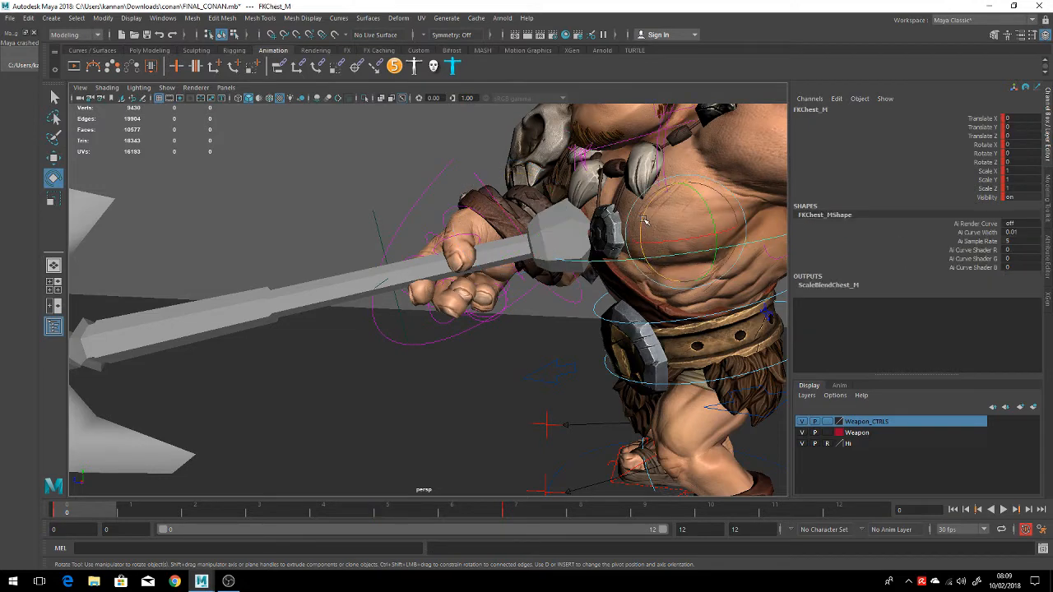
pyautogui.moveTo(647, 247); pyautogui.dragTo(649, 200)
pyautogui.keyDown('alt'); pyautogui.moveTo(321, 256); pyautogui.dragTo(703, 268); pyautogui.keyUp('alt')
pyautogui.keyDown('alt'); pyautogui.moveTo(448, 244); pyautogui.dragTo(586, 267); pyautogui.keyUp('alt')
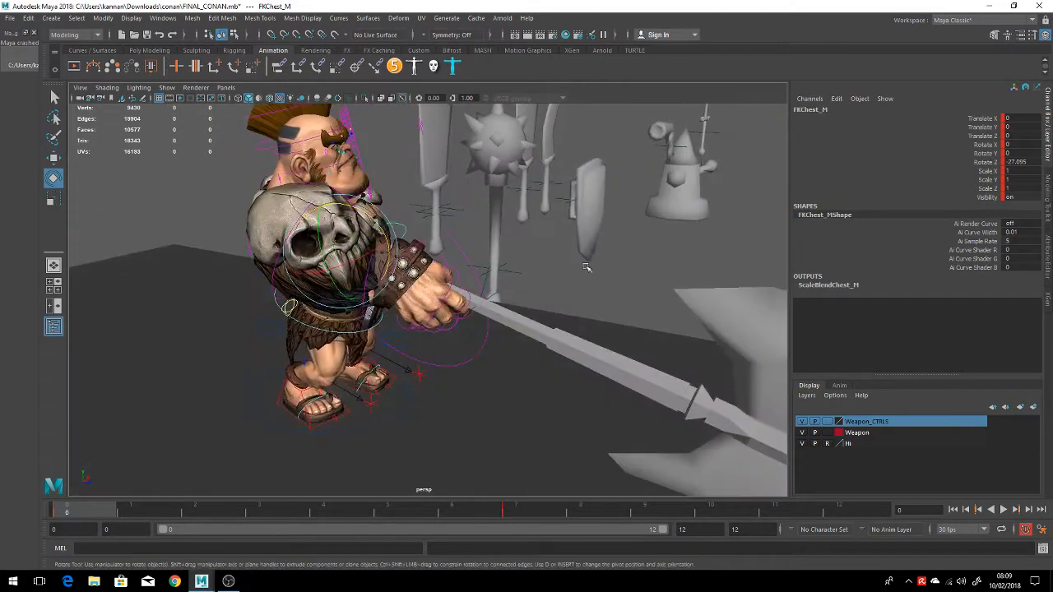
pyautogui.hotkey('alt', 'v')
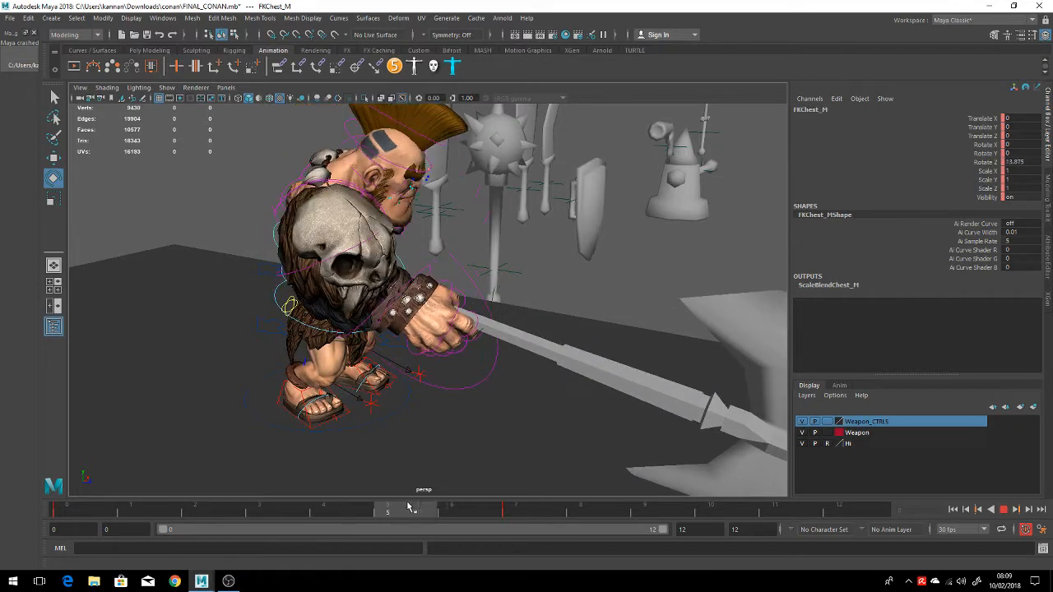
pyautogui.hotkey('alt', 'v')
# Try to rotate the right elbow control about 22.6° in Z at frame 4
pyautogui.keyDown('alt'); pyautogui.moveTo(524, 350); pyautogui.dragTo(541, 365); pyautogui.keyUp('alt')
pyautogui.click(516, 327)
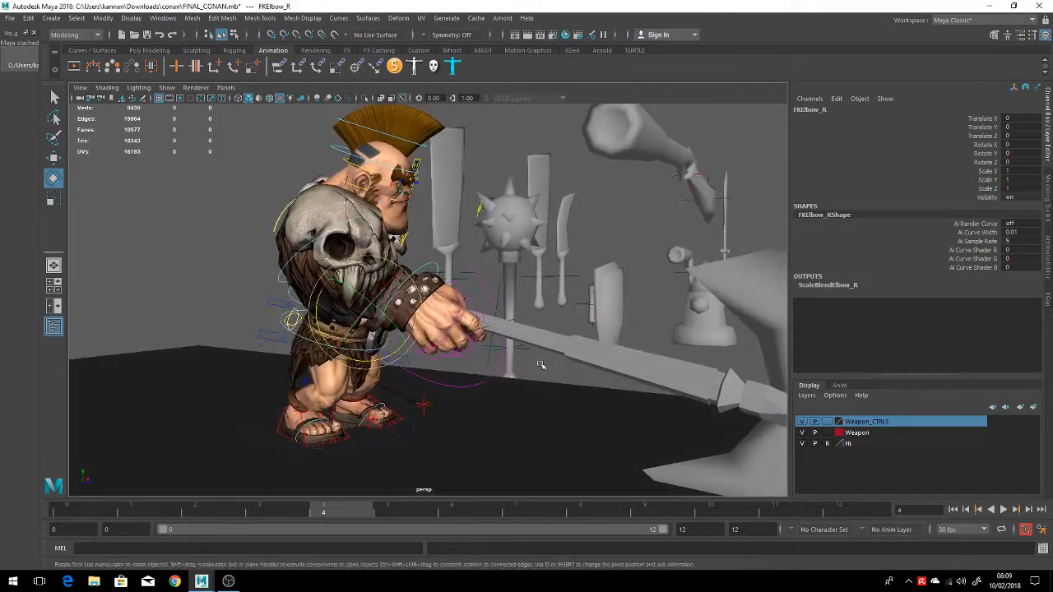
pyautogui.moveTo(382, 363); pyautogui.dragTo(422, 349)
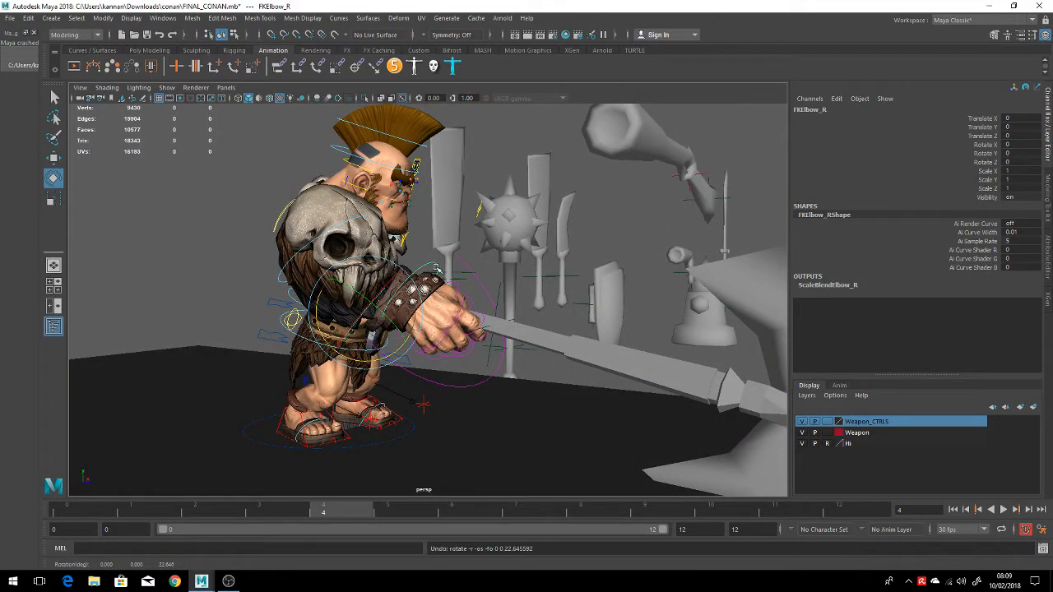
# Select the right wrist control and examine its grip on the axe handle between frames 0 and 5 from different angles
pyautogui.click(440, 271)
pyautogui.moveTo(322, 513)
pyautogui.mouseDown()
pyautogui.moveTo(156, 507)
pyautogui.moveTo(408, 503)
pyautogui.moveTo(61, 508)
pyautogui.moveTo(603, 496)
pyautogui.moveTo(136, 494)
pyautogui.moveTo(584, 503)
pyautogui.moveTo(19, 512)
pyautogui.moveTo(430, 503)
pyautogui.moveTo(305, 512)
pyautogui.moveTo(323, 512)
pyautogui.mouseUp()
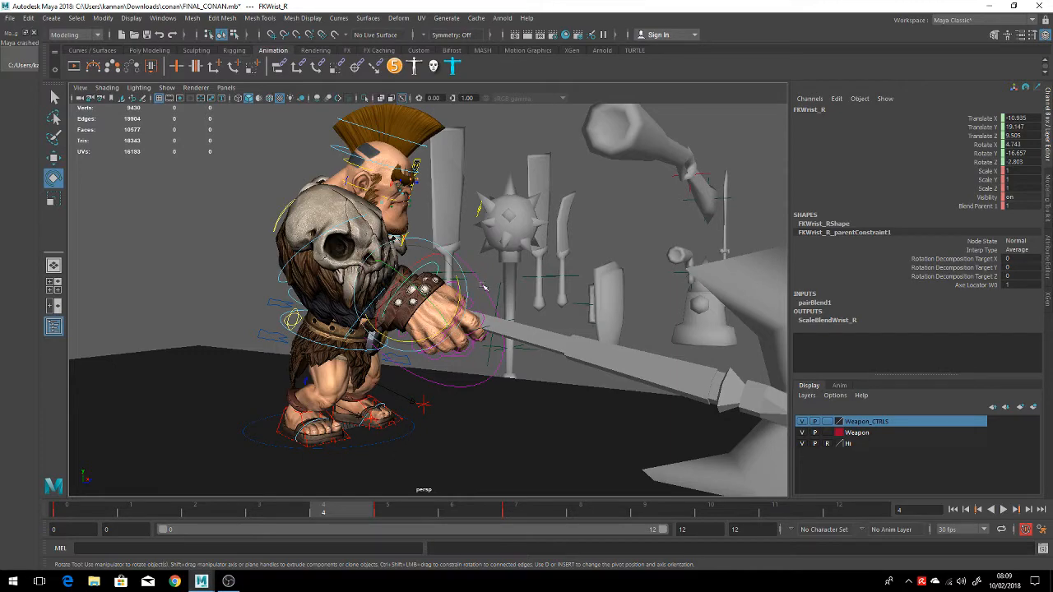
pyautogui.keyDown('alt'); pyautogui.moveTo(483, 288); pyautogui.dragTo(510, 309); pyautogui.keyUp('alt')
pyautogui.scroll(5, 461, 337)
pyautogui.keyDown('alt'); pyautogui.moveTo(439, 349); pyautogui.dragTo(390, 346, button='middle'); pyautogui.keyUp('alt')
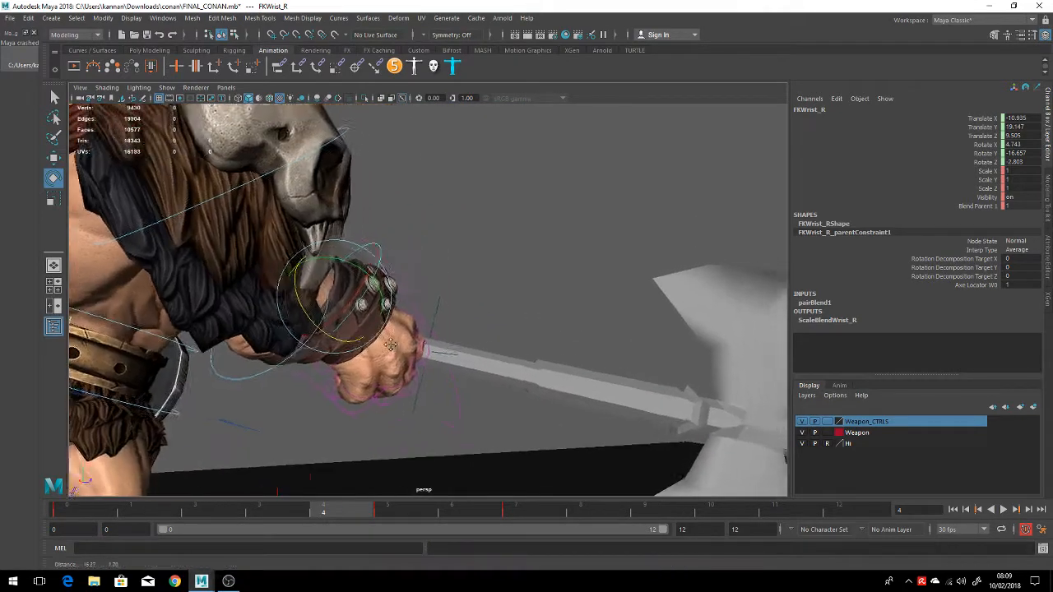
pyautogui.scroll(-4, 391, 346)
pyautogui.keyDown('alt'); pyautogui.moveTo(391, 345); pyautogui.dragTo(330, 373); pyautogui.keyUp('alt')
pyautogui.moveTo(323, 512); pyautogui.dragTo(433, 509)
pyautogui.keyDown('alt'); pyautogui.moveTo(486, 325); pyautogui.dragTo(392, 355); pyautogui.keyUp('alt')
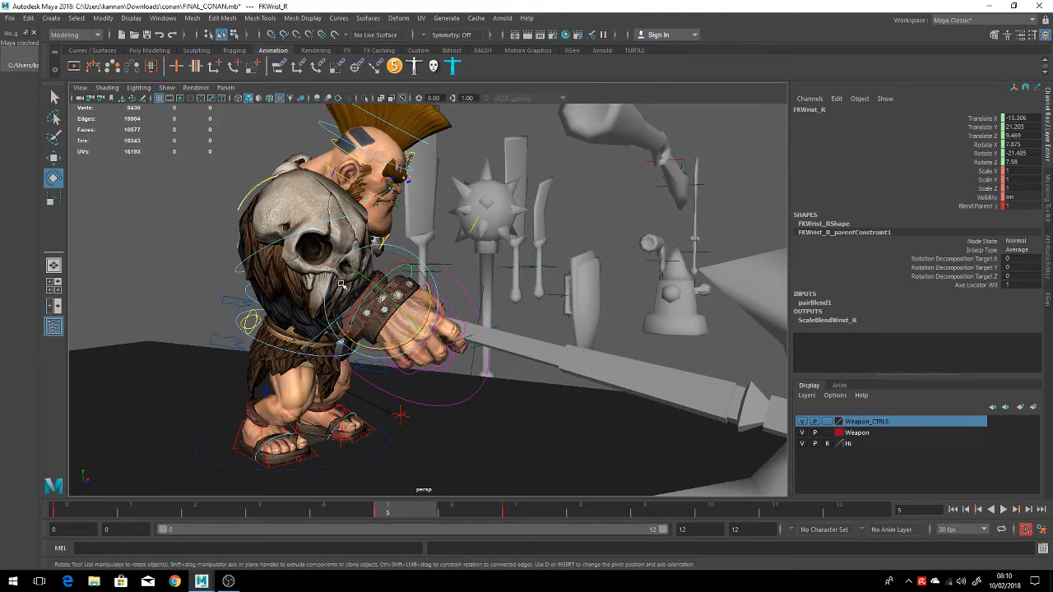
pyautogui.keyDown('alt'); pyautogui.moveTo(423, 333); pyautogui.dragTo(498, 350); pyautogui.keyUp('alt')
pyautogui.keyDown('alt'); pyautogui.moveTo(359, 386); pyautogui.dragTo(354, 330); pyautogui.keyUp('alt')
pyautogui.moveTo(329, 514); pyautogui.dragTo(5, 489)
pyautogui.moveTo(132, 512); pyautogui.dragTo(414, 517)
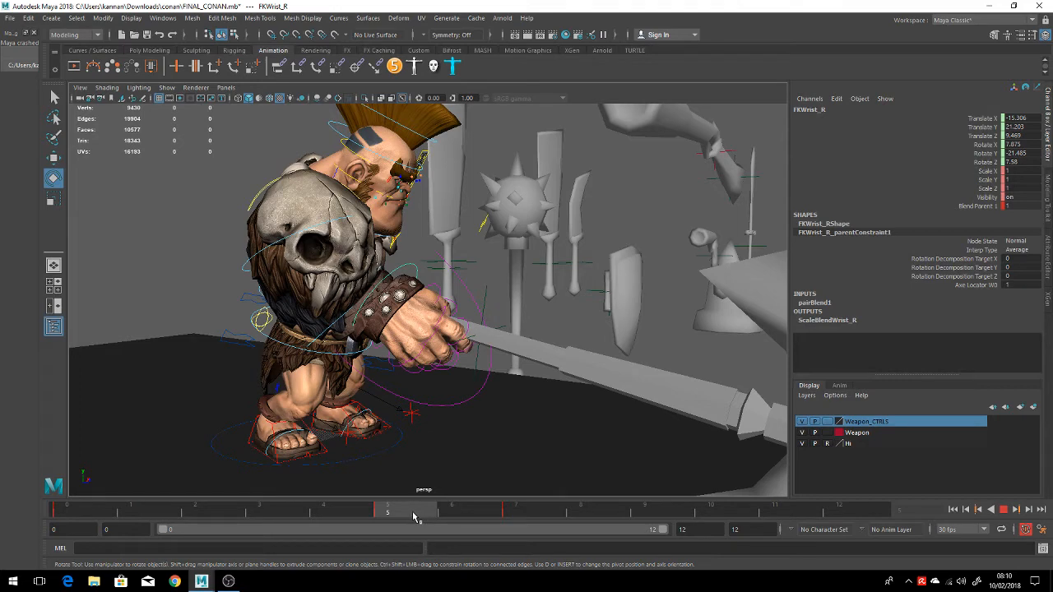
pyautogui.moveTo(414, 517)
pyautogui.mouseDown()
pyautogui.moveTo(106, 511)
pyautogui.moveTo(559, 512)
pyautogui.moveTo(379, 511)
pyautogui.moveTo(304, 492)
pyautogui.moveTo(451, 493)
pyautogui.moveTo(66, 498)
pyautogui.moveTo(453, 498)
pyautogui.moveTo(37, 497)
pyautogui.moveTo(527, 502)
pyautogui.moveTo(83, 499)
pyautogui.moveTo(416, 497)
pyautogui.moveTo(150, 496)
pyautogui.moveTo(2, 524)
pyautogui.mouseUp()
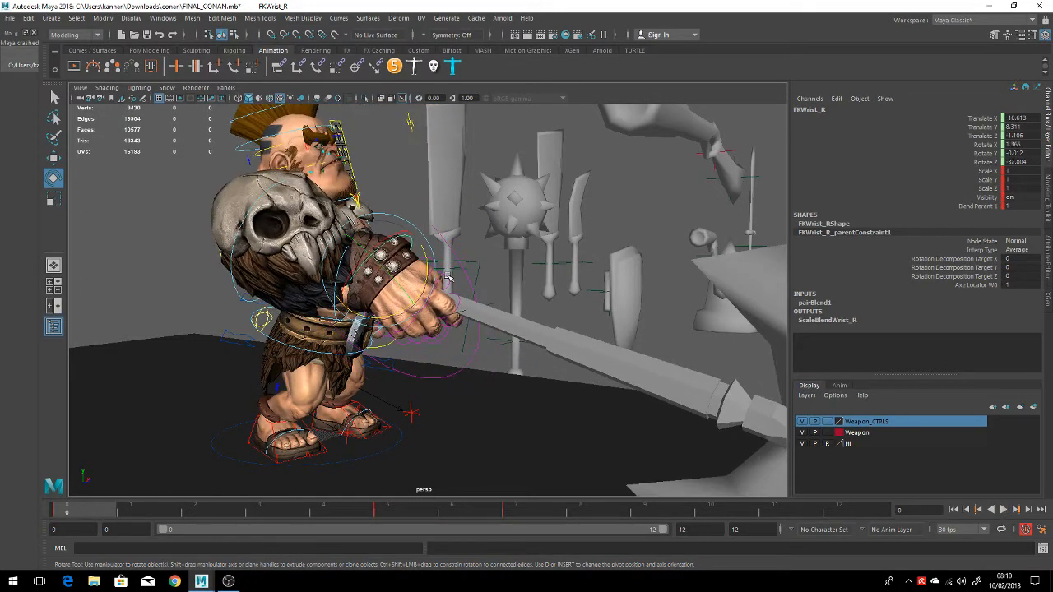
# Try to rotate the constrained right wrist control at frame 0 and check the grip through frame 1
pyautogui.moveTo(430, 272); pyautogui.dragTo(367, 383)
pyautogui.hotkey('alt', 'v')
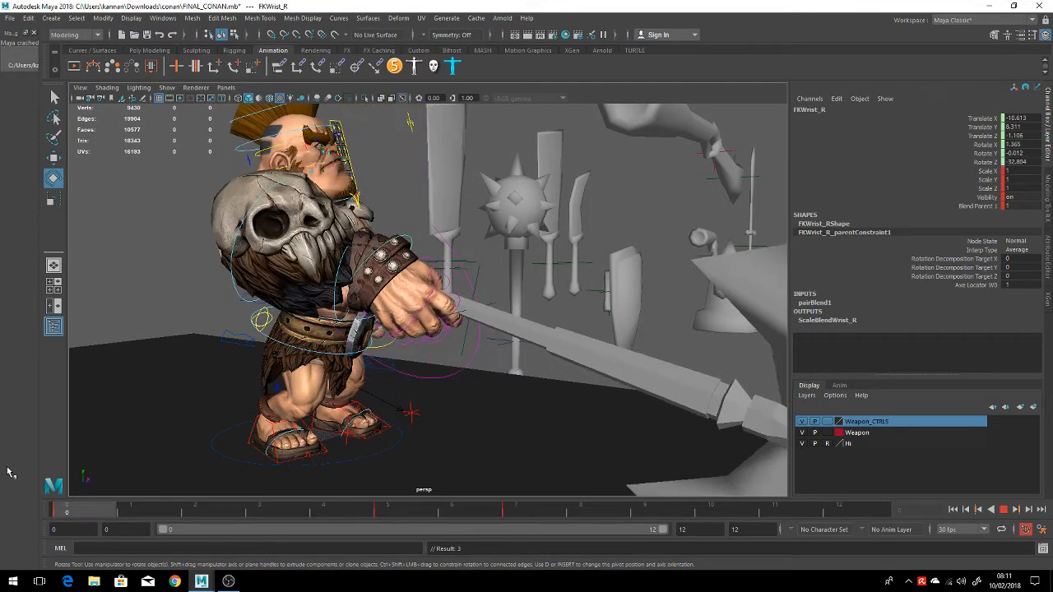
pyautogui.click(125, 510)
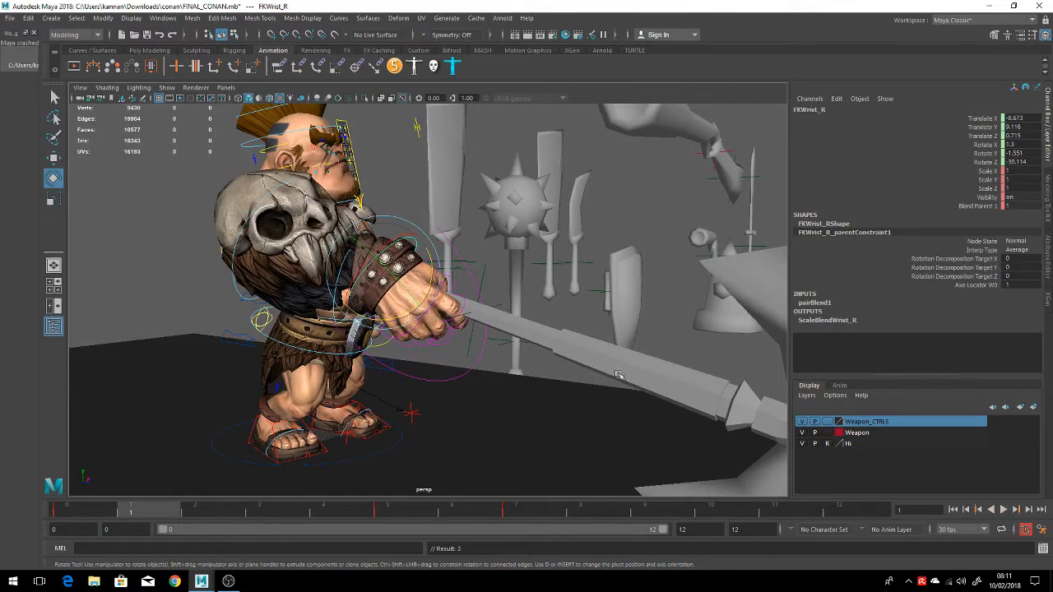
pyautogui.keyDown('alt'); pyautogui.moveTo(600, 375); pyautogui.dragTo(496, 365); pyautogui.keyUp('alt')
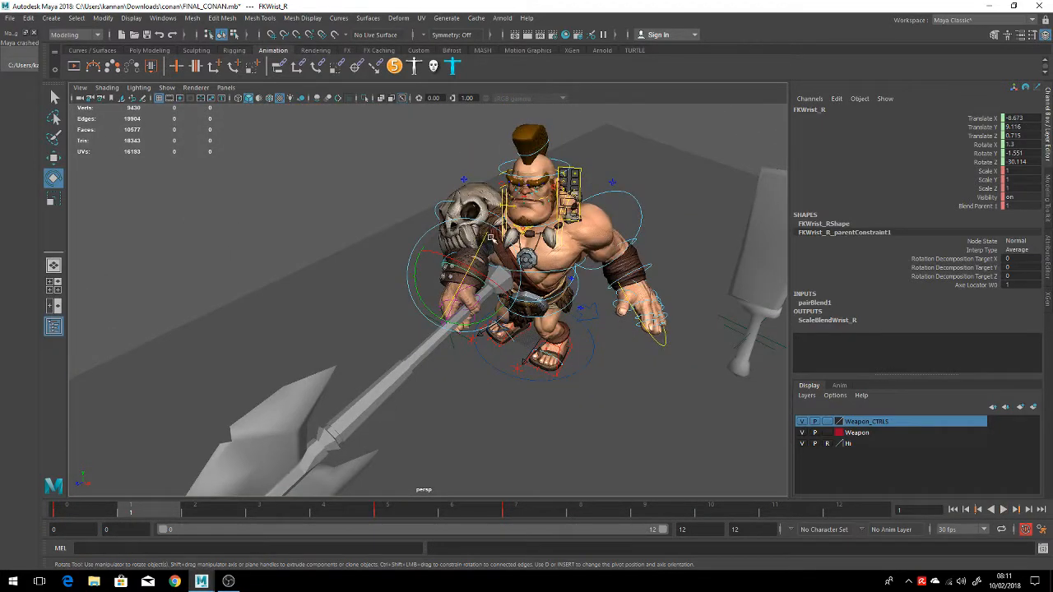
pyautogui.keyDown('alt'); pyautogui.moveTo(491, 238); pyautogui.dragTo(514, 185); pyautogui.keyUp('alt')
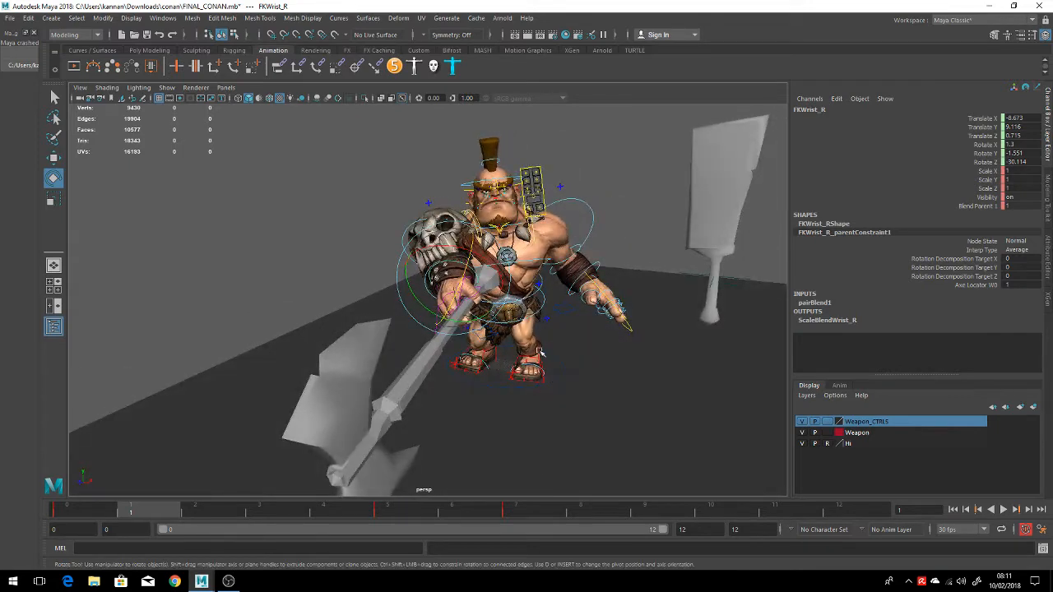
# Play back the axe motion and return to frame 0 to check the right hand's grip
pyautogui.keyDown('alt'); pyautogui.moveTo(492, 334); pyautogui.dragTo(427, 348); pyautogui.keyUp('alt')
pyautogui.hotkey('alt', 'v')
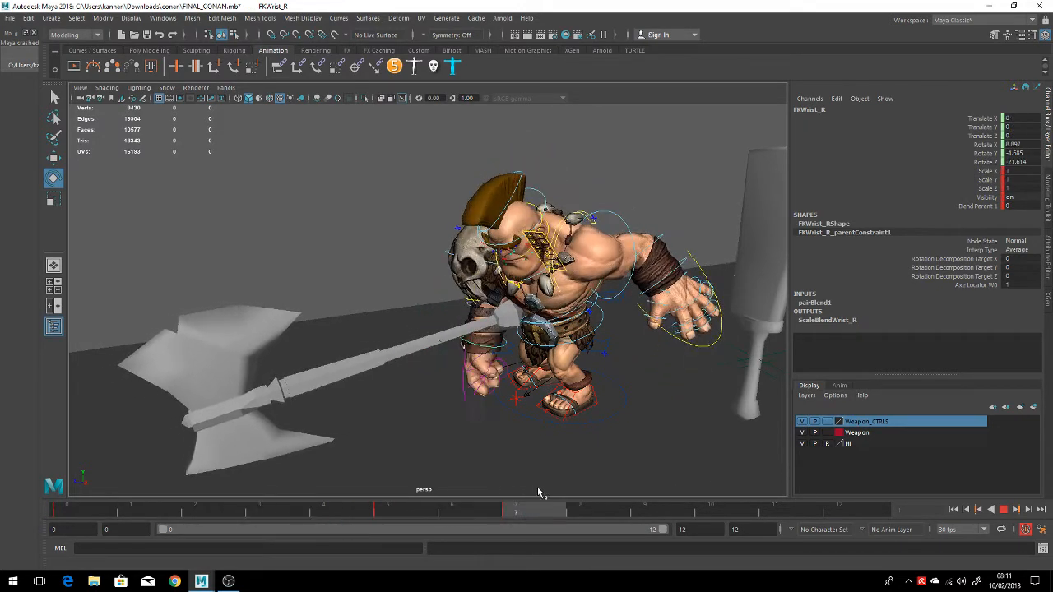
pyautogui.moveTo(362, 514); pyautogui.dragTo(66, 538)
pyautogui.keyDown('alt'); pyautogui.moveTo(679, 311); pyautogui.dragTo(664, 292); pyautogui.keyUp('alt')
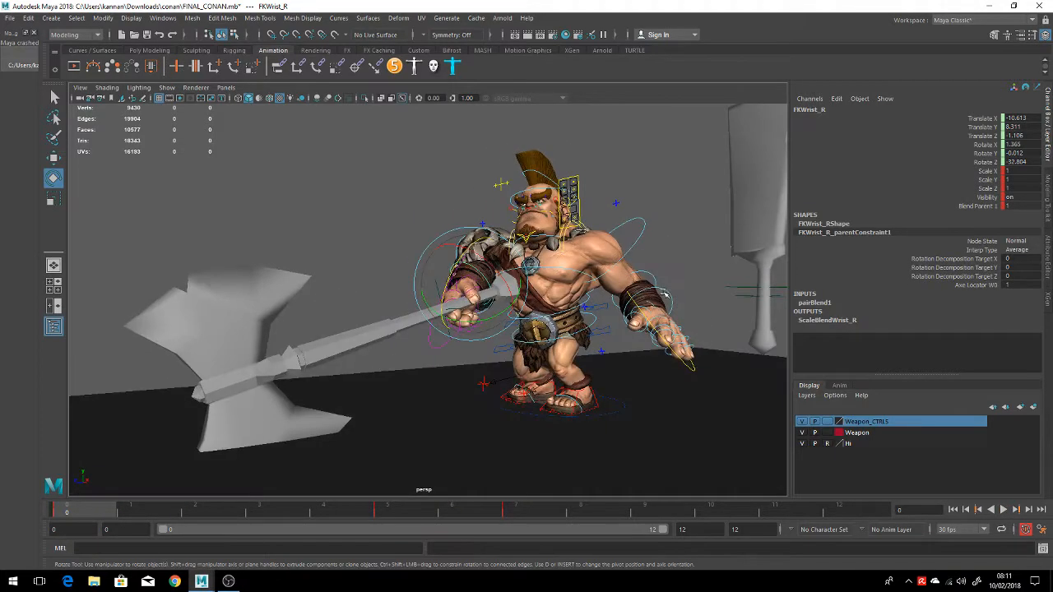
# Try to parent-constrain the root control to the left wrist control at frame 0
pyautogui.click(668, 293)
pyautogui.press('w')
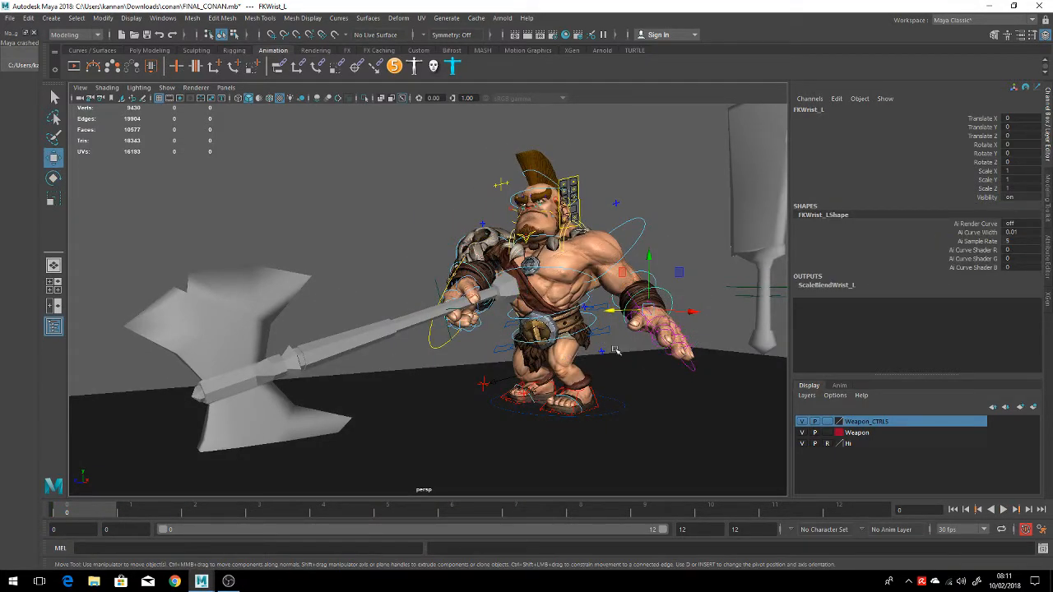
pyautogui.keyDown('alt'); pyautogui.moveTo(615, 350); pyautogui.dragTo(645, 350); pyautogui.keyUp('alt')
pyautogui.scroll(4, 646, 351)
pyautogui.click(687, 336)
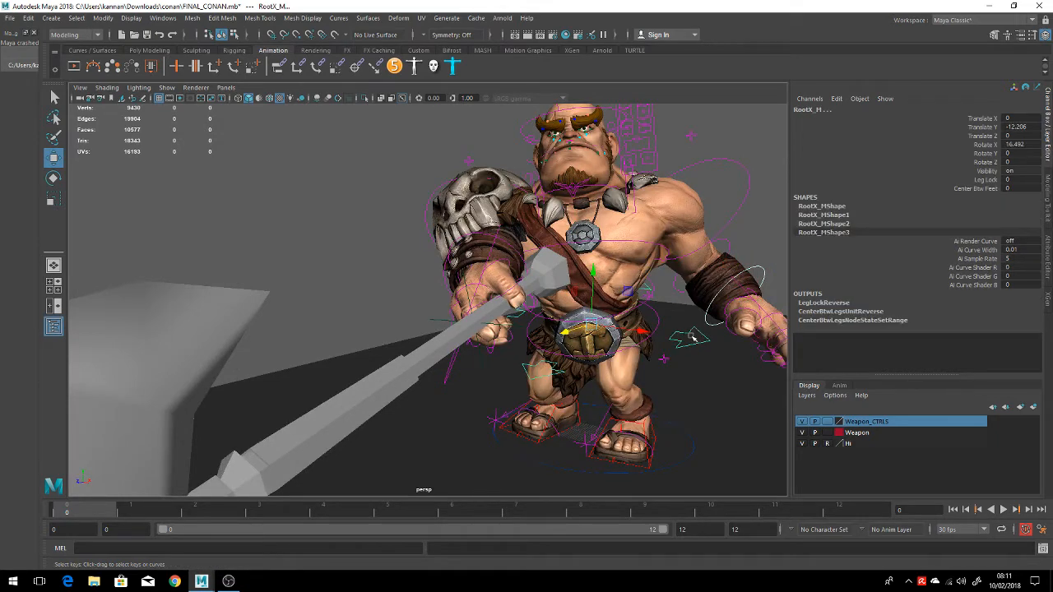
pyautogui.click(279, 69)
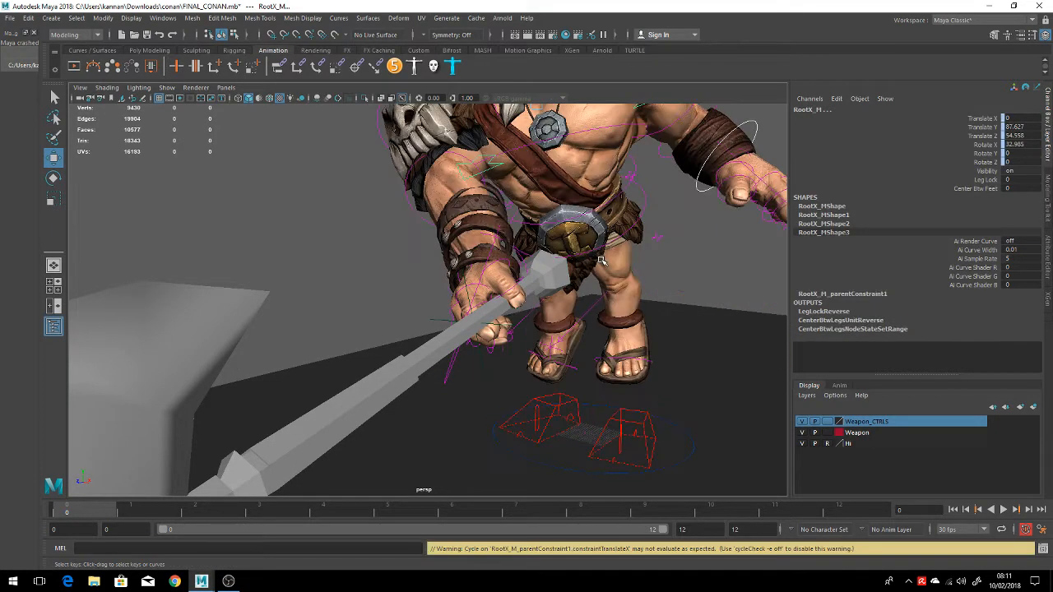
pyautogui.hotkey('ctrl', 'z')
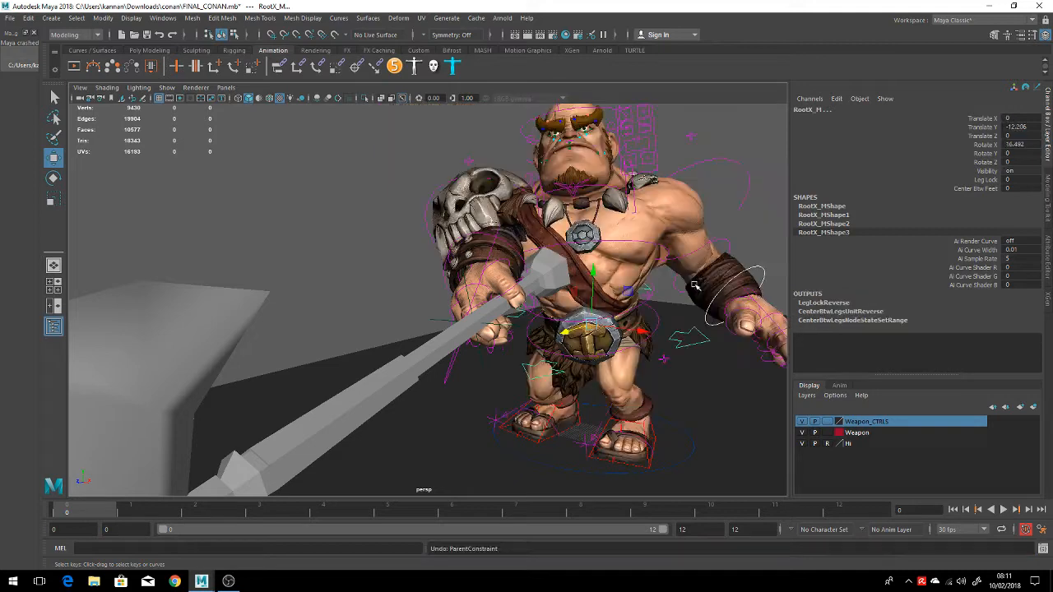
# Parent-constrain the left wrist control to the root control at frame 0
pyautogui.click(712, 351)
pyautogui.click(706, 339)
pyautogui.click(714, 328)
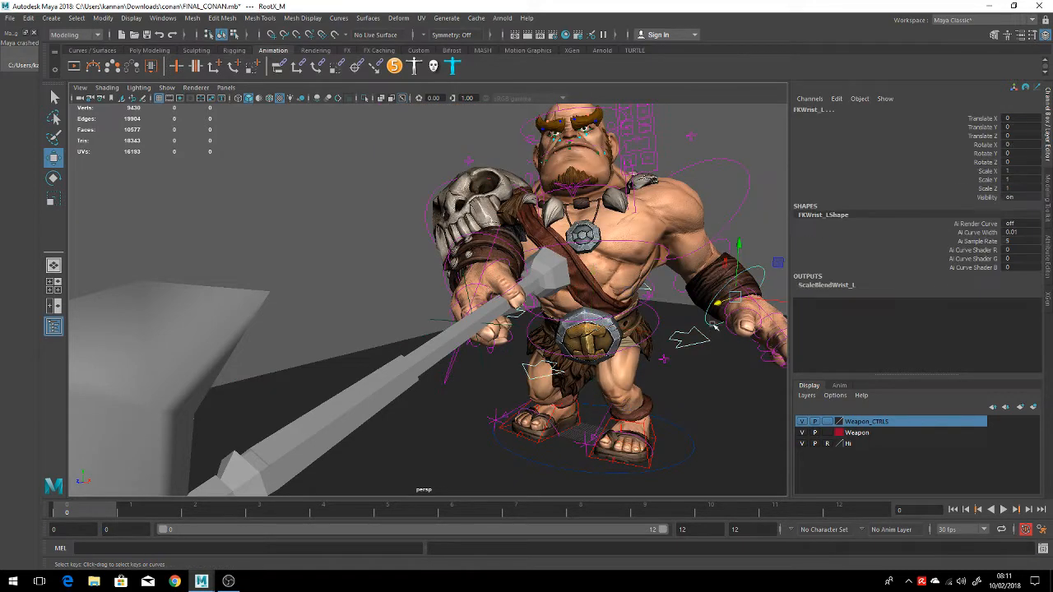
pyautogui.click(279, 69)
# Check how the constrained left wrist behaves between frames 0 and 7 and during playback, viewing the character from different angles
pyautogui.moveTo(494, 508); pyautogui.dragTo(532, 531)
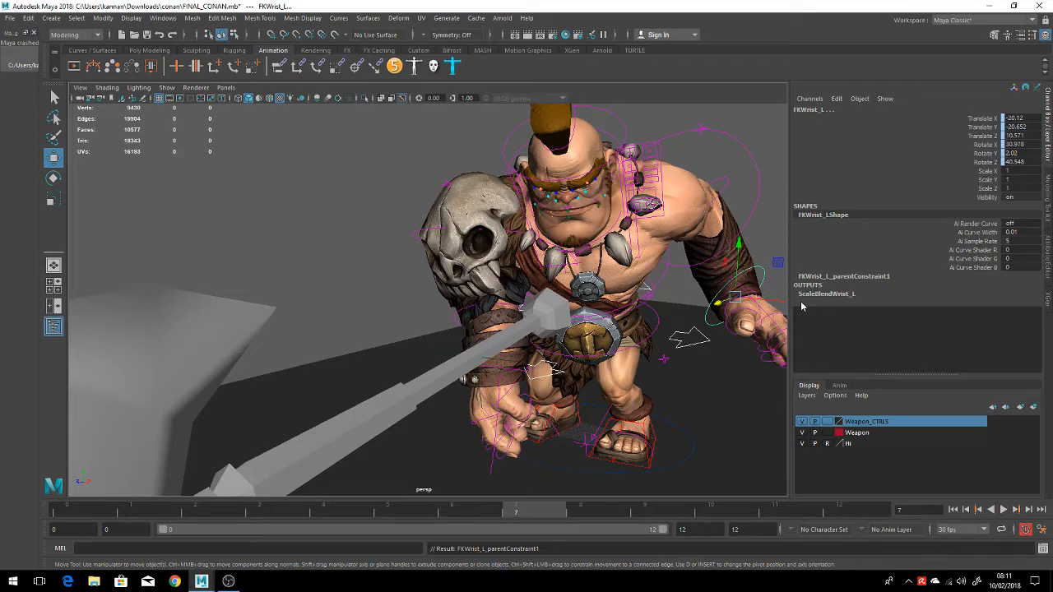
pyautogui.keyDown('alt'); pyautogui.moveTo(723, 344); pyautogui.dragTo(673, 359); pyautogui.keyUp('alt')
pyautogui.keyDown('alt'); pyautogui.moveTo(672, 359); pyautogui.dragTo(444, 329, button='middle'); pyautogui.keyUp('alt')
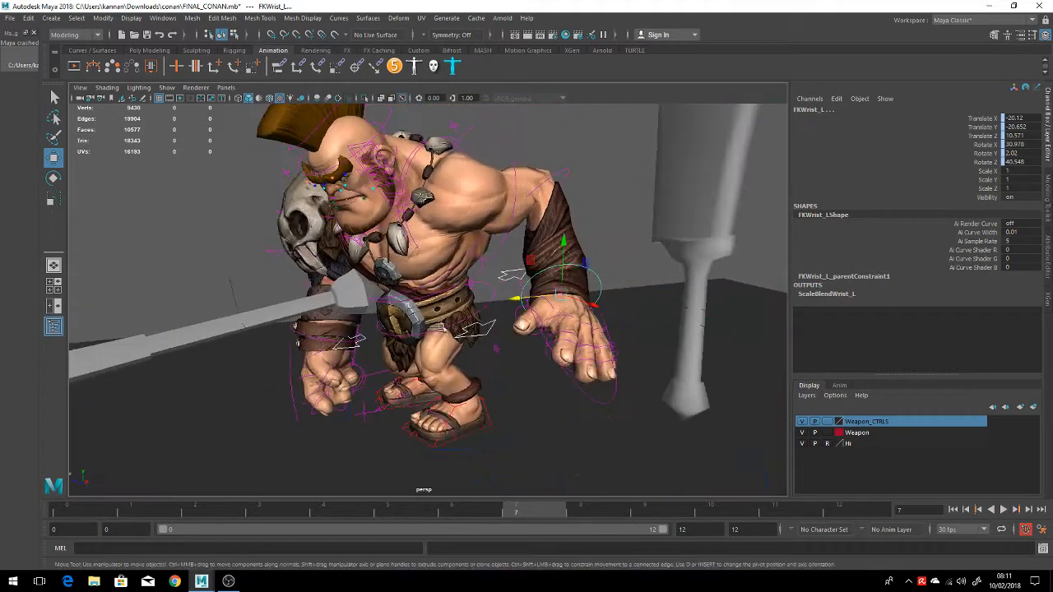
pyautogui.keyDown('alt'); pyautogui.moveTo(456, 332); pyautogui.dragTo(530, 321); pyautogui.keyUp('alt')
pyautogui.keyDown('alt'); pyautogui.moveTo(598, 344); pyautogui.dragTo(544, 283); pyautogui.keyUp('alt')
pyautogui.moveTo(522, 361)
pyautogui.keyDown('alt'); pyautogui.mouseDown()
pyautogui.moveTo(437, 357)
pyautogui.moveTo(550, 360)
pyautogui.moveTo(493, 366)
pyautogui.moveTo(512, 376)
pyautogui.mouseUp(); pyautogui.keyUp('alt')
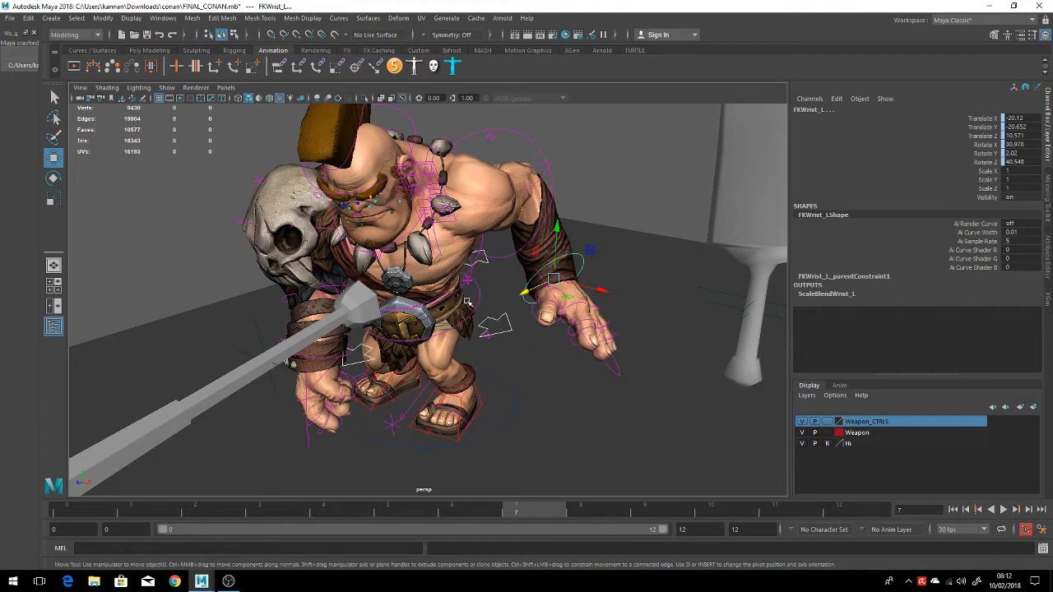
pyautogui.moveTo(478, 511); pyautogui.dragTo(80, 532)
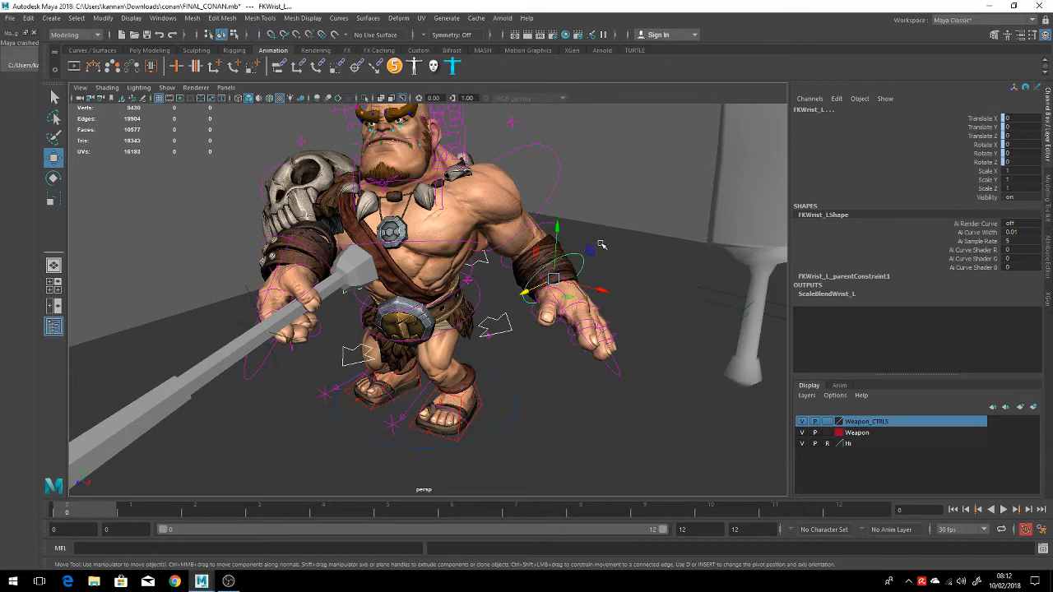
pyautogui.scroll(-3, 601, 367)
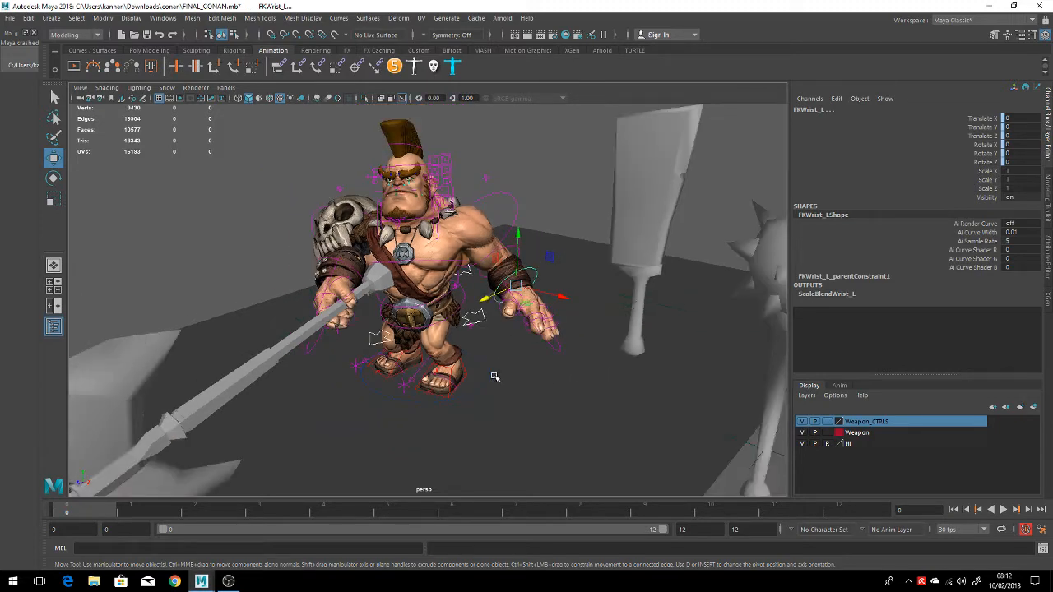
pyautogui.scroll(2, 495, 377)
pyautogui.hotkey('alt', 'v')
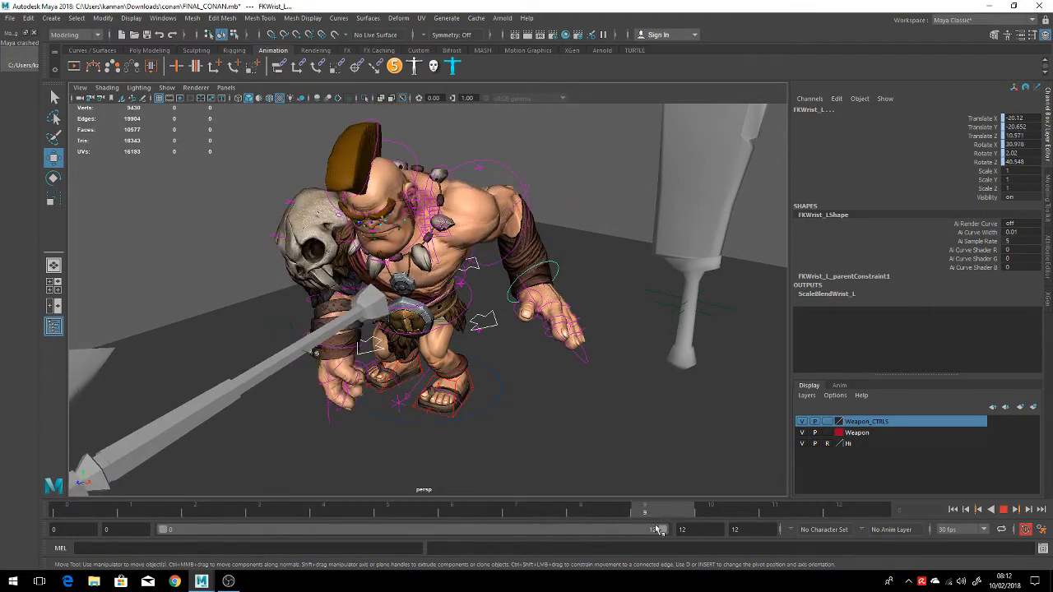
pyautogui.moveTo(413, 518); pyautogui.dragTo(66, 507)
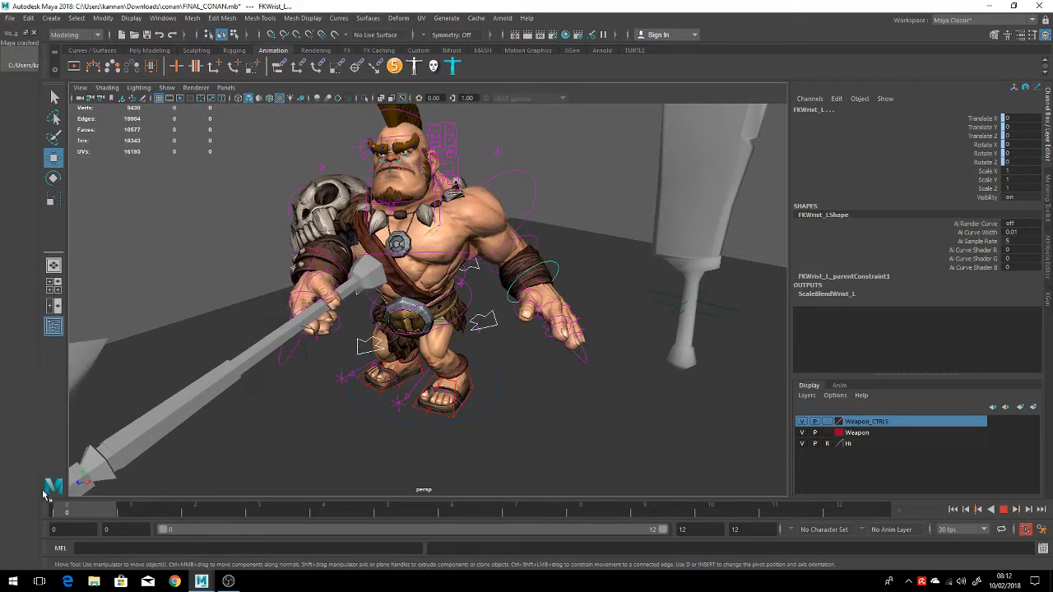
# Duplicate the axe locator together with its axe mesh at frame 0
pyautogui.keyDown('alt'); pyautogui.moveTo(398, 365); pyautogui.dragTo(531, 372, button='middle'); pyautogui.keyUp('alt')
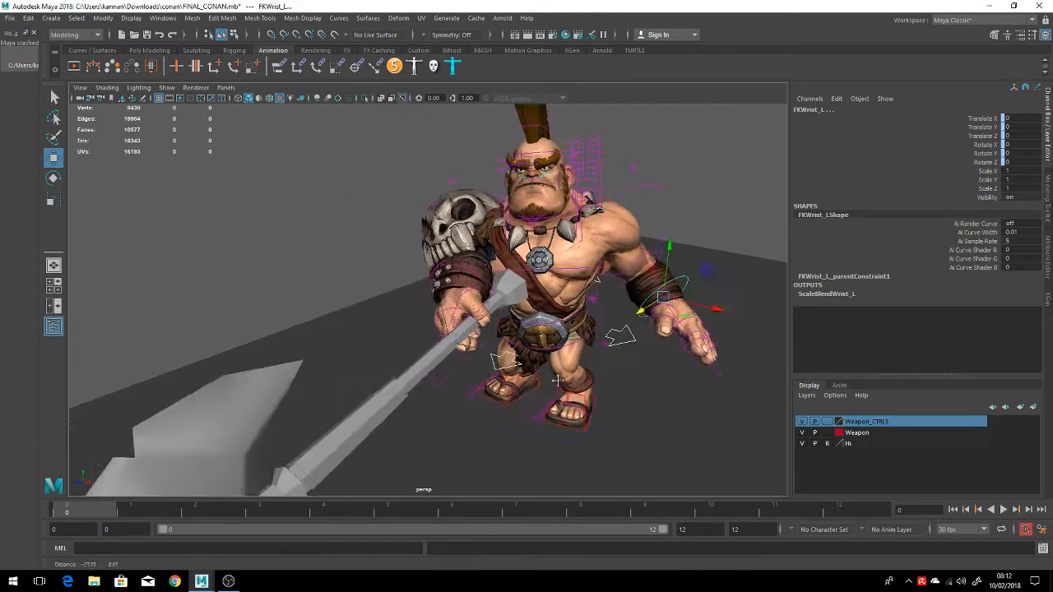
pyautogui.keyDown('alt'); pyautogui.moveTo(531, 371); pyautogui.dragTo(587, 376, button='right'); pyautogui.keyUp('alt')
pyautogui.keyDown('alt'); pyautogui.moveTo(587, 376); pyautogui.dragTo(504, 379); pyautogui.keyUp('alt')
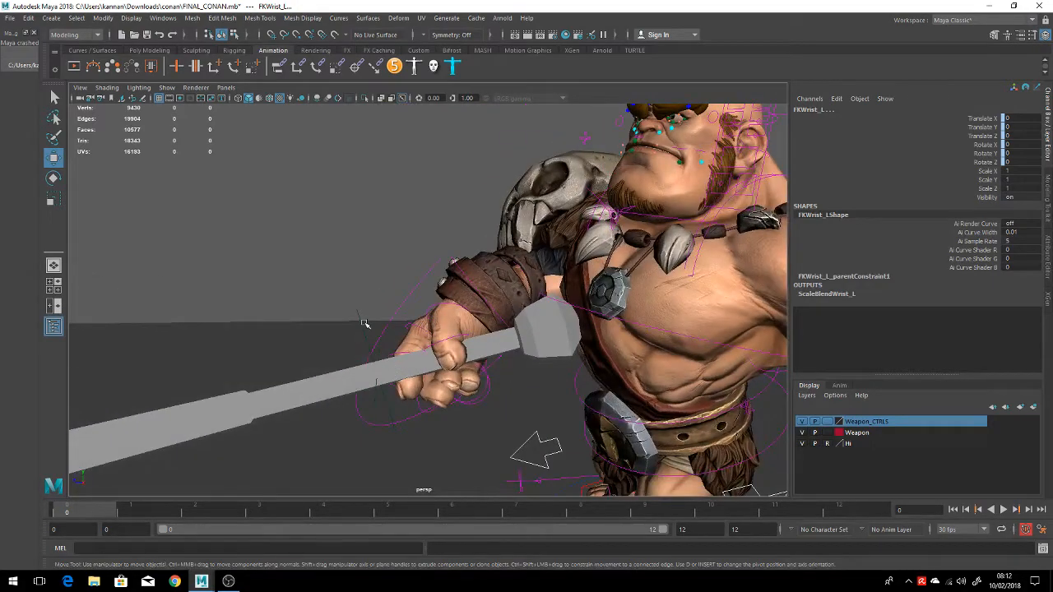
pyautogui.click(358, 321)
pyautogui.click(378, 388)
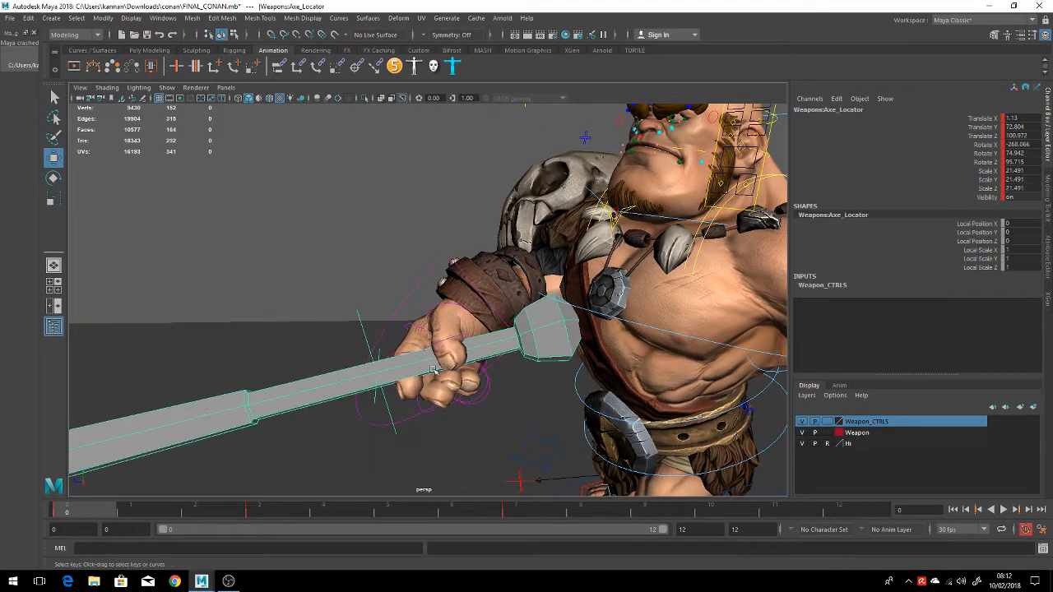
pyautogui.keyDown('alt'); pyautogui.moveTo(378, 385); pyautogui.dragTo(371, 362); pyautogui.keyUp('alt')
pyautogui.keyDown('alt'); pyautogui.moveTo(371, 362); pyautogui.dragTo(354, 362, button='right'); pyautogui.keyUp('alt')
pyautogui.keyDown('alt'); pyautogui.moveTo(354, 362); pyautogui.dragTo(471, 363, button='middle'); pyautogui.keyUp('alt')
pyautogui.keyDown('alt'); pyautogui.moveTo(469, 363); pyautogui.dragTo(473, 333); pyautogui.keyUp('alt')
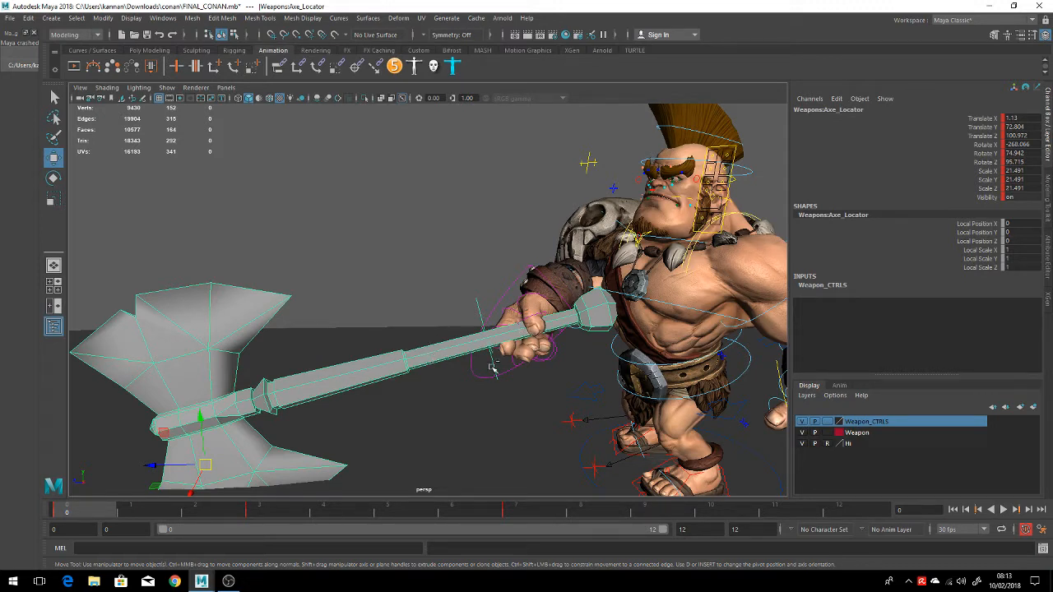
pyautogui.hotkey('ctrl', 'd')
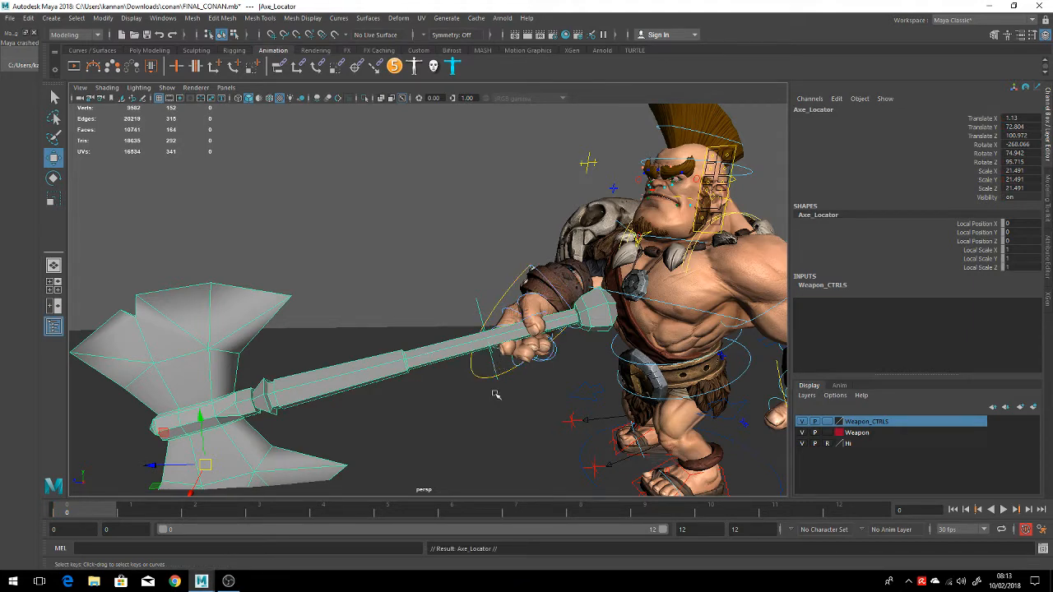
# Play back the motion and compare the animated axe with its stationary duplicate from different angles
pyautogui.hotkey('alt', 'v')
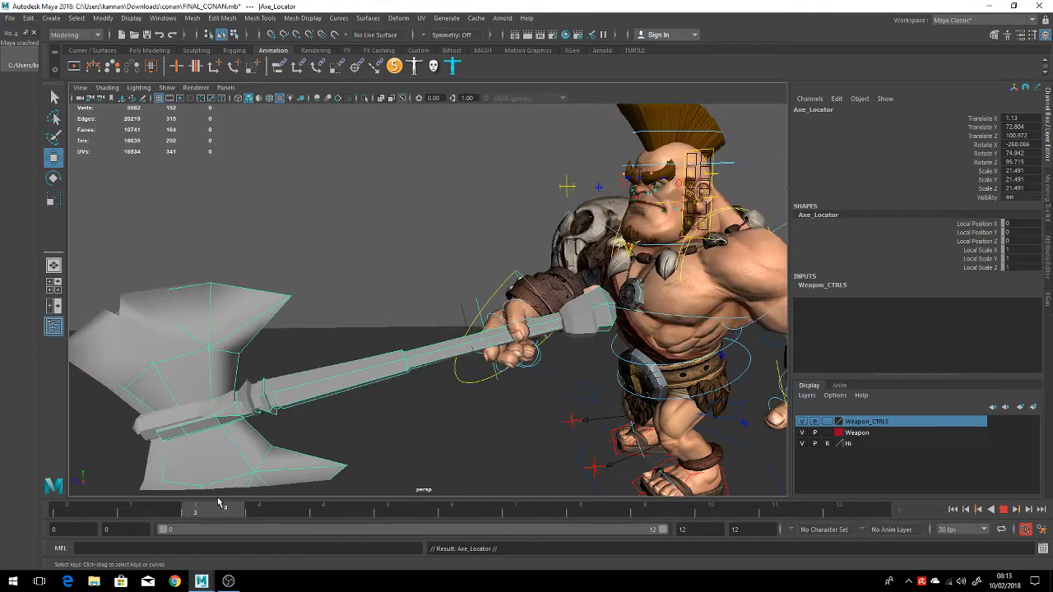
pyautogui.moveTo(158, 503)
pyautogui.mouseDown()
pyautogui.moveTo(70, 511)
pyautogui.moveTo(328, 511)
pyautogui.moveTo(2, 528)
pyautogui.moveTo(415, 506)
pyautogui.moveTo(1, 516)
pyautogui.mouseUp()
pyautogui.keyDown('alt'); pyautogui.moveTo(395, 414); pyautogui.dragTo(427, 425); pyautogui.keyUp('alt')
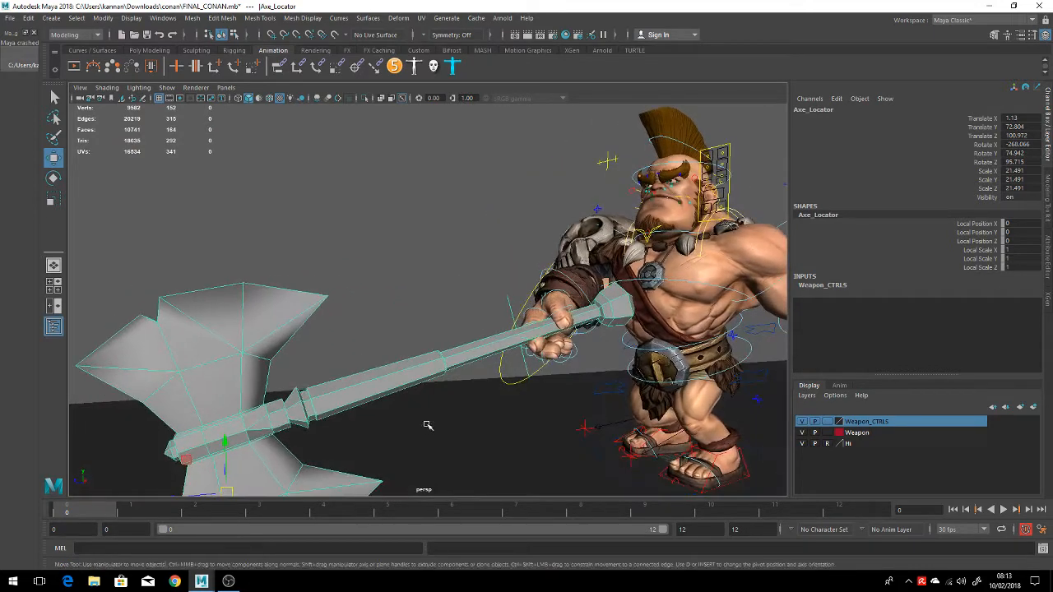
pyautogui.keyDown('alt'); pyautogui.moveTo(427, 425); pyautogui.dragTo(503, 394, button='middle'); pyautogui.keyUp('alt')
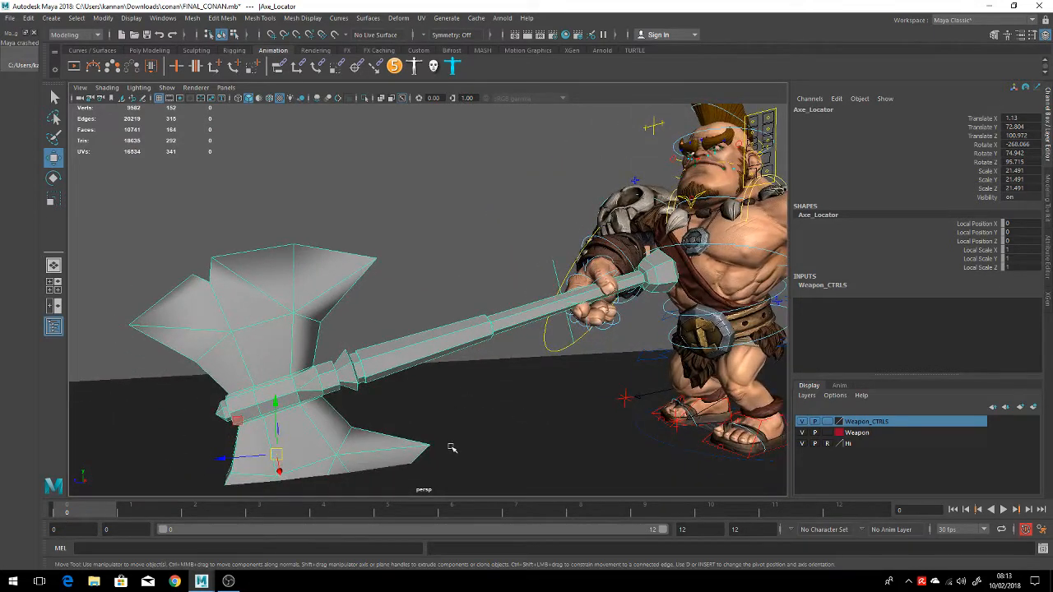
pyautogui.hotkey('alt', 'v')
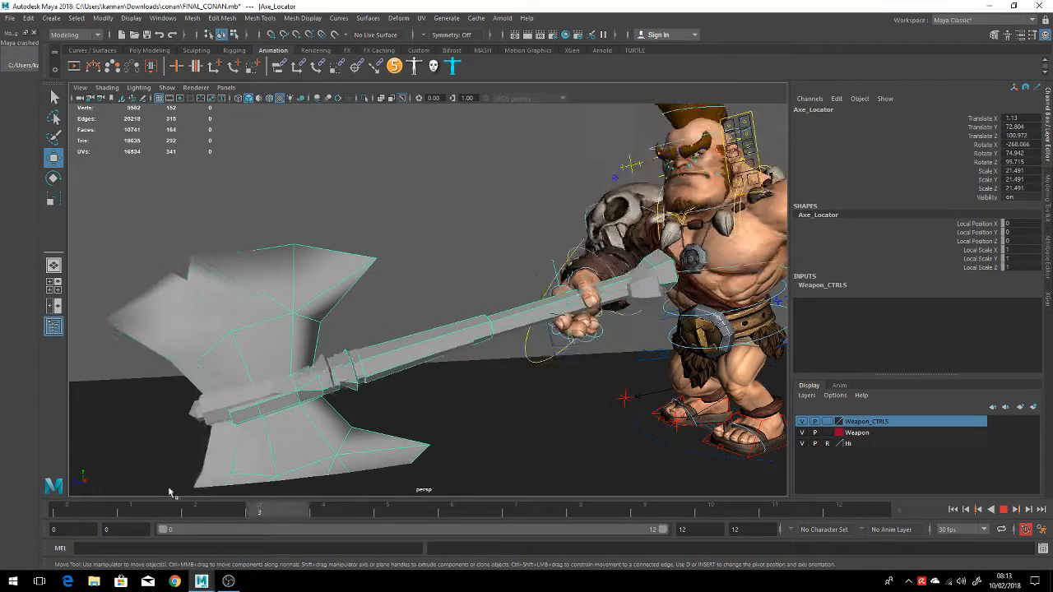
pyautogui.hotkey('alt', 'v')
pyautogui.keyDown('alt'); pyautogui.moveTo(581, 346); pyautogui.dragTo(538, 346); pyautogui.keyUp('alt')
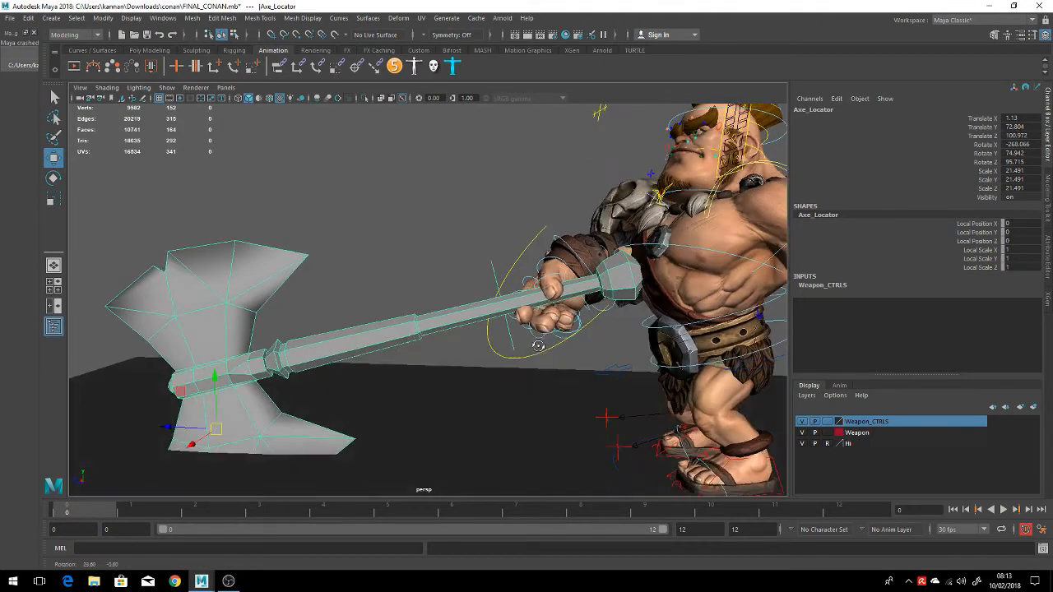
# Select the duplicated axe locator and compare its fixed pose with the moving hand and axe during playback
pyautogui.click(608, 321)
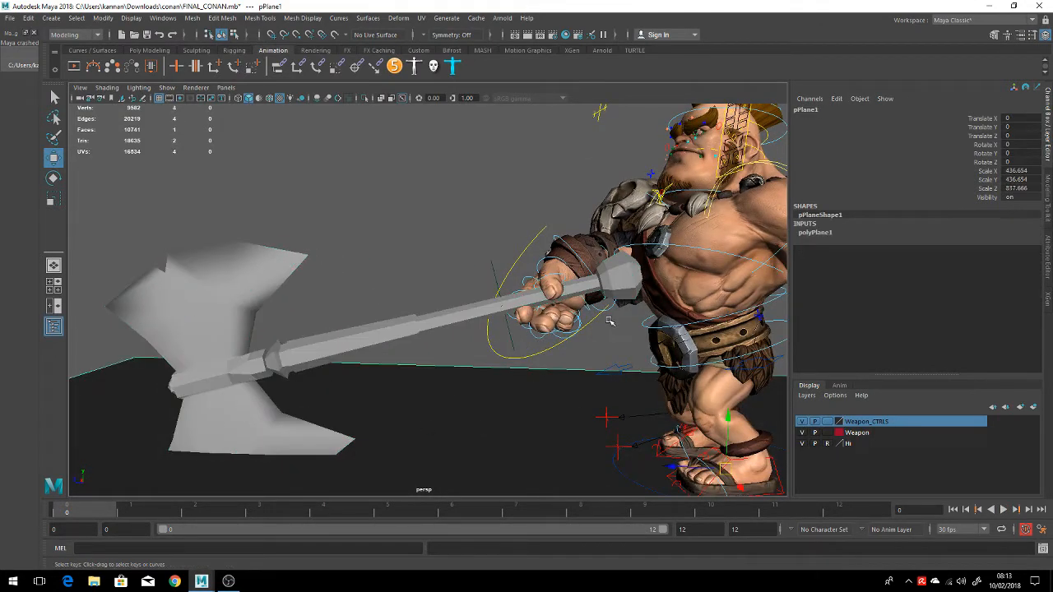
pyautogui.click(593, 353)
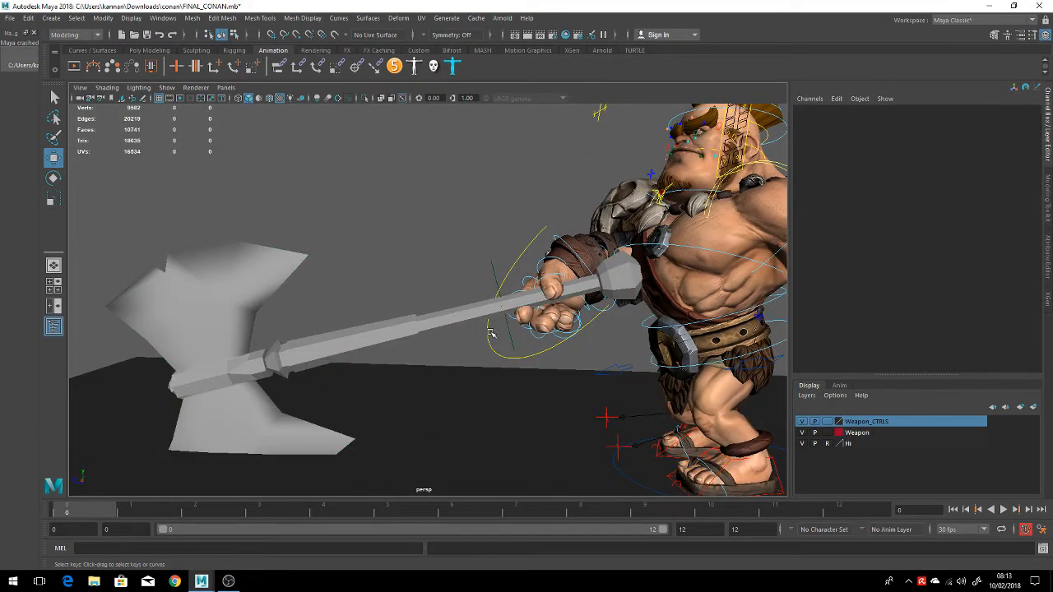
pyautogui.keyDown('alt'); pyautogui.moveTo(491, 332); pyautogui.dragTo(521, 329); pyautogui.keyUp('alt')
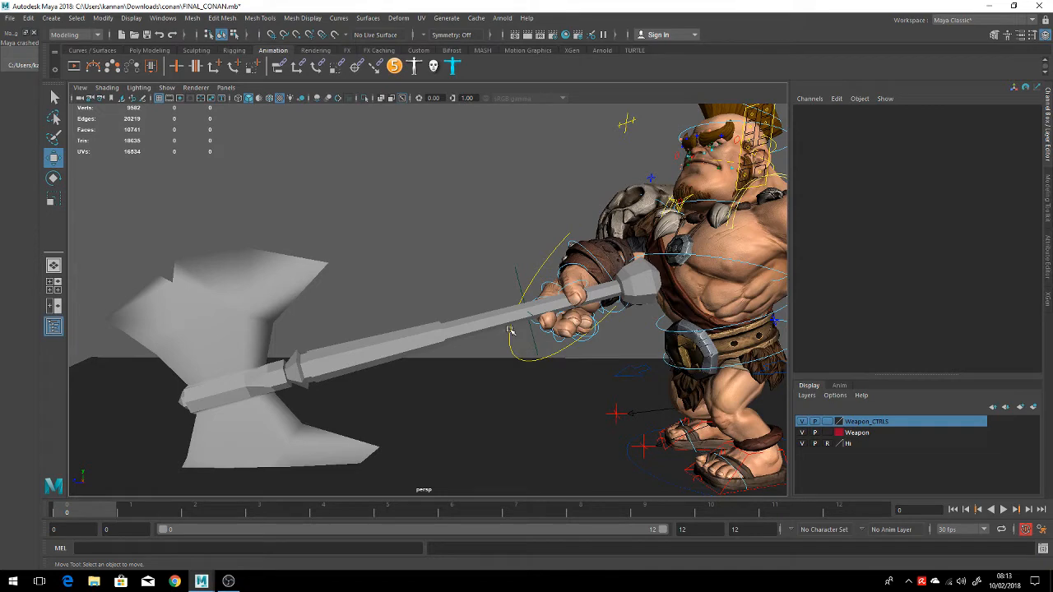
pyautogui.hotkey('alt', 'v')
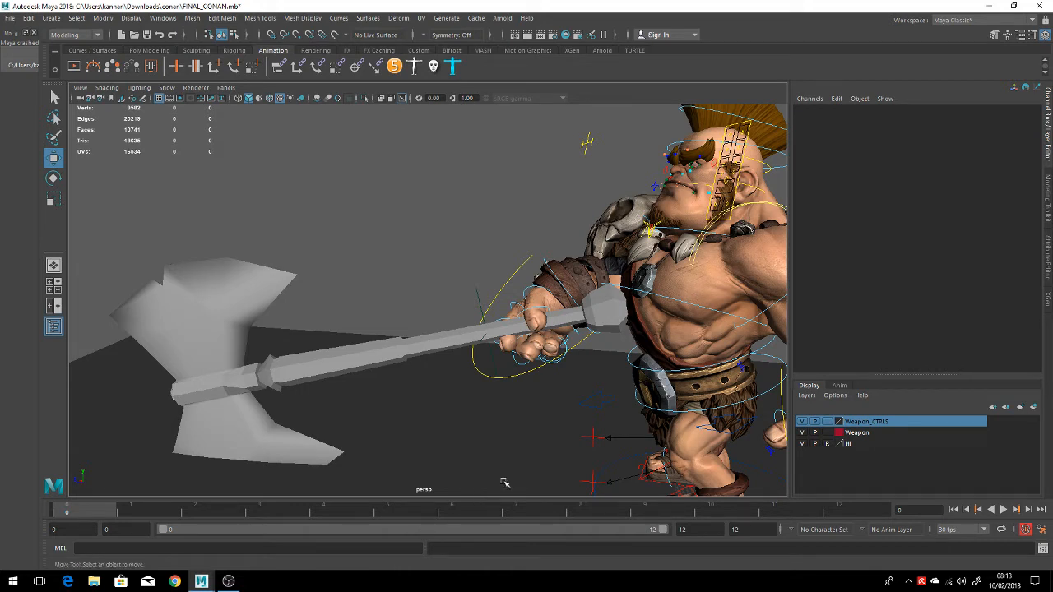
pyautogui.click(497, 319)
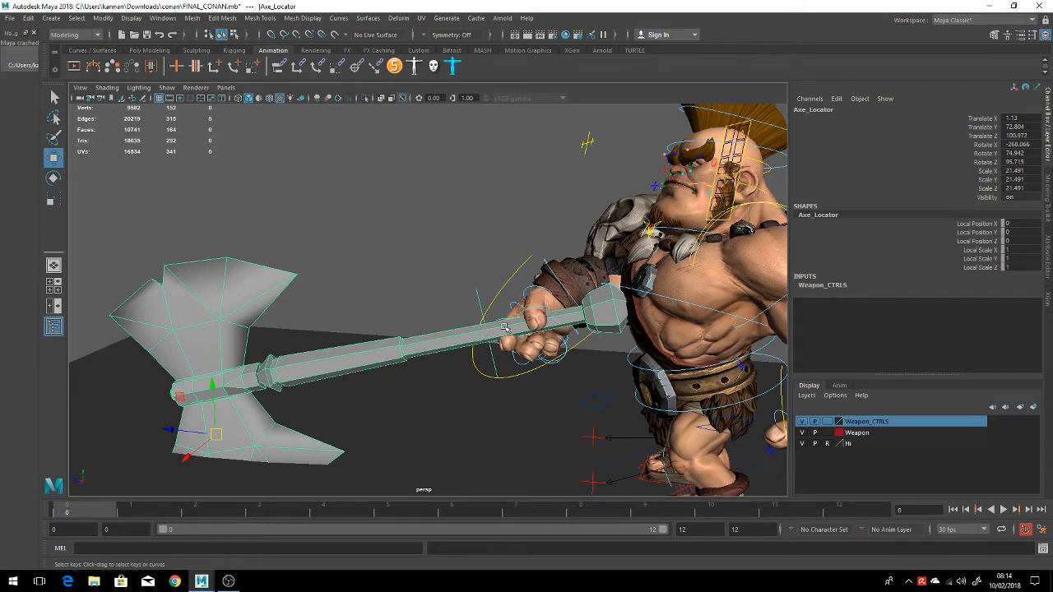
pyautogui.hotkey('alt', 'v')
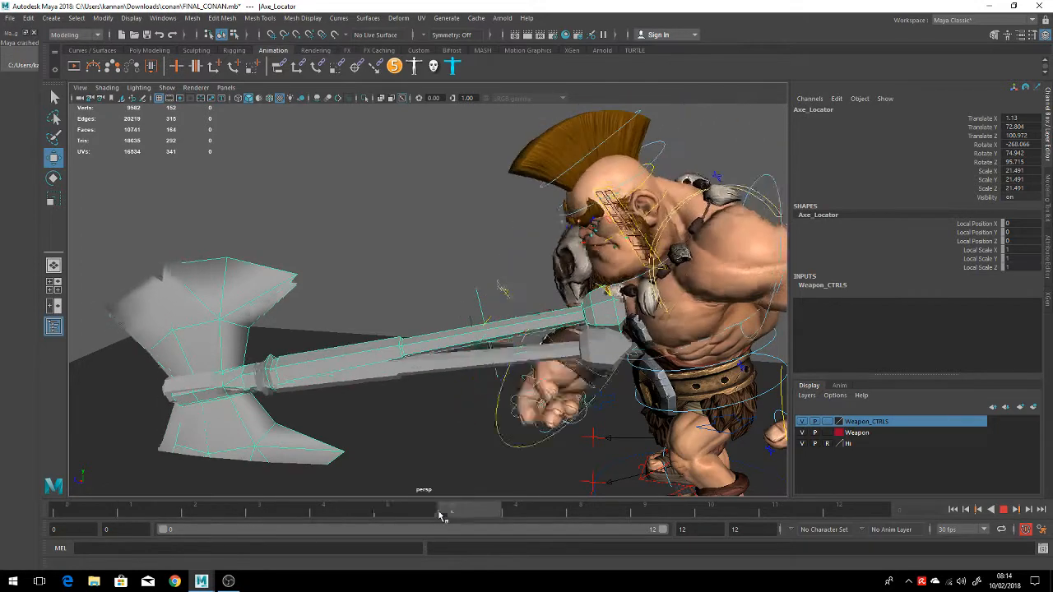
pyautogui.hotkey('alt', 'v')
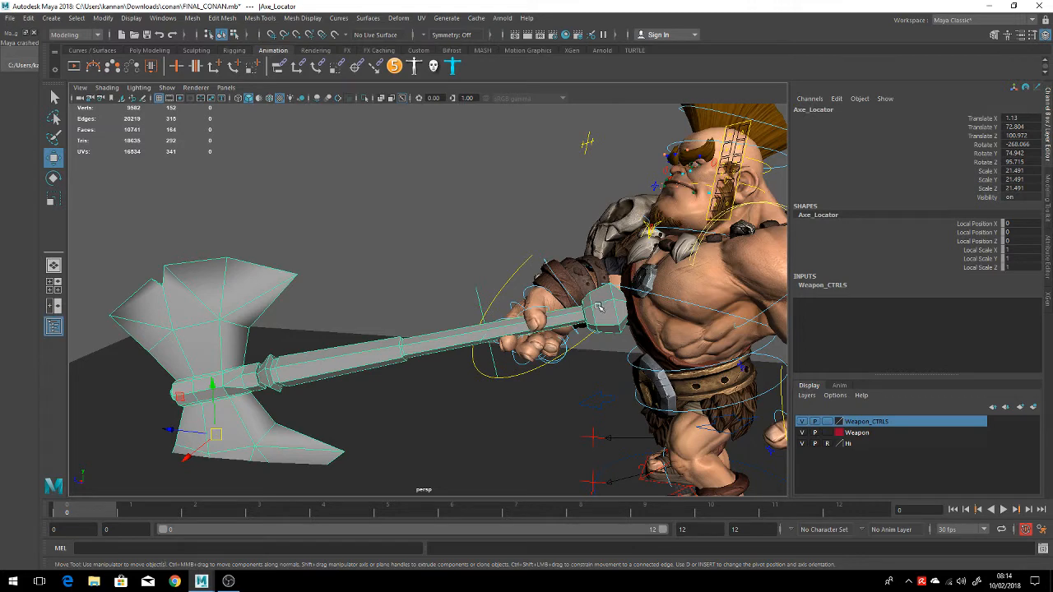
# Examine the character's whole pose at frame 0 and the mace and swords standing beside him
pyautogui.scroll(-4, 561, 373)
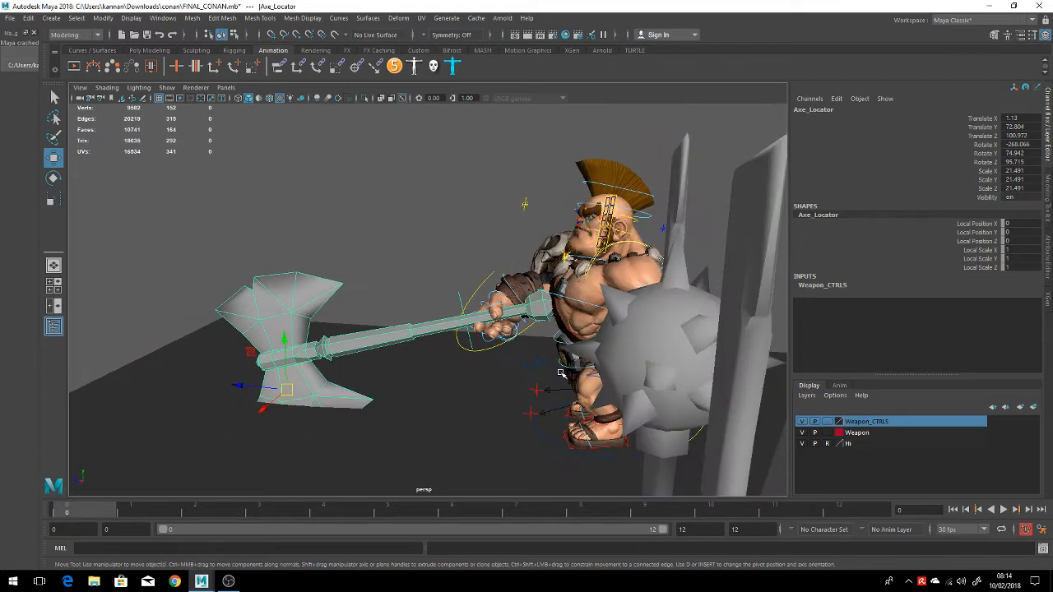
pyautogui.scroll(3, 562, 373)
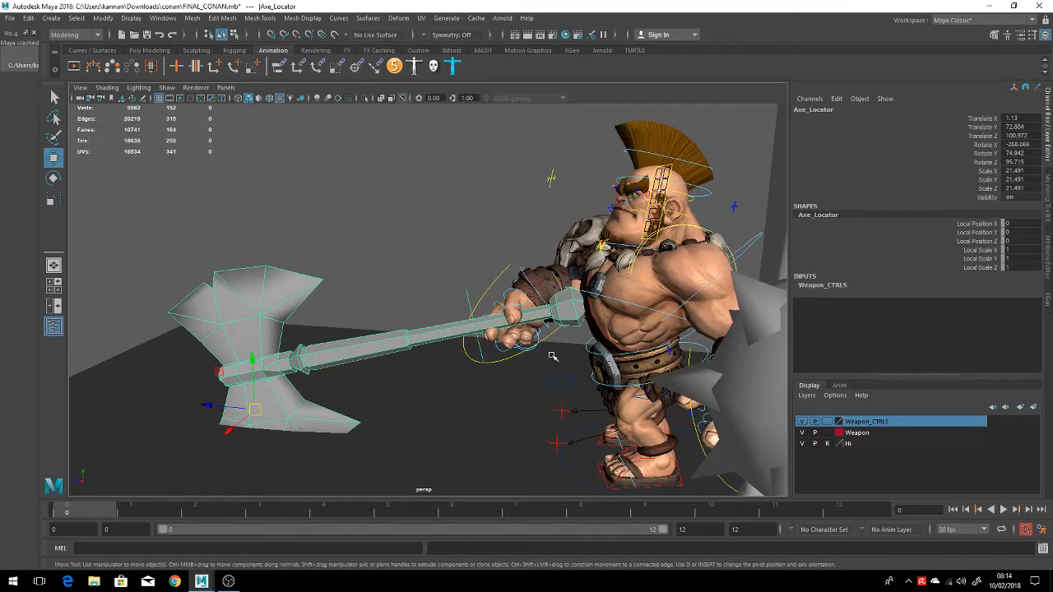
pyautogui.moveTo(543, 350)
pyautogui.keyDown('alt'); pyautogui.mouseDown()
pyautogui.moveTo(686, 350)
pyautogui.moveTo(544, 360)
pyautogui.mouseUp(); pyautogui.keyUp('alt')
pyautogui.keyDown('alt'); pyautogui.moveTo(544, 360); pyautogui.dragTo(698, 357, button='right'); pyautogui.keyUp('alt')
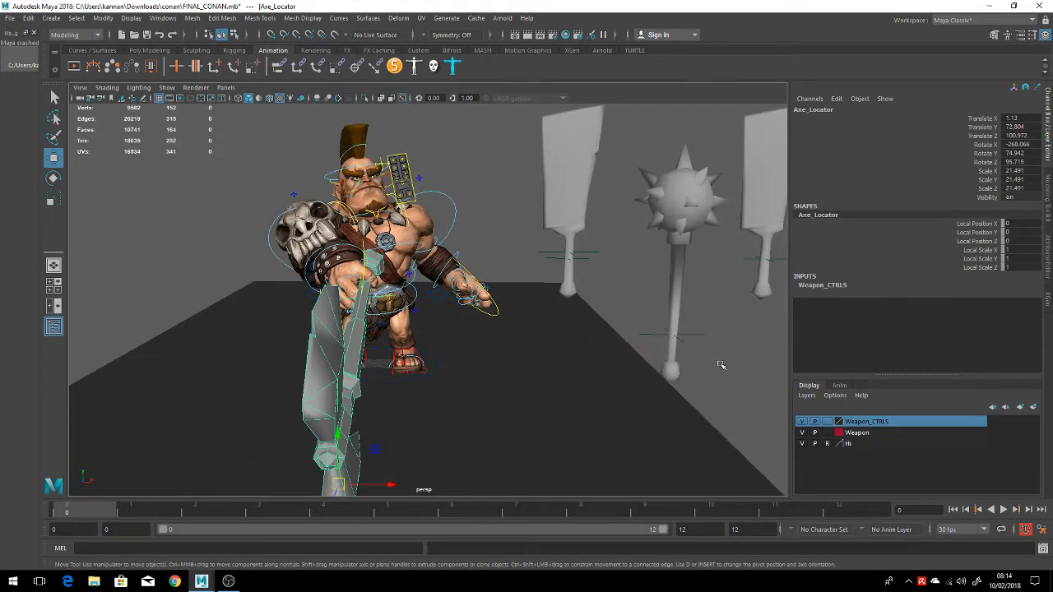
pyautogui.keyDown('alt'); pyautogui.moveTo(665, 403); pyautogui.dragTo(518, 410, button='middle'); pyautogui.keyUp('alt')
pyautogui.keyDown('alt'); pyautogui.moveTo(519, 411); pyautogui.dragTo(555, 406, button='right'); pyautogui.keyUp('alt')
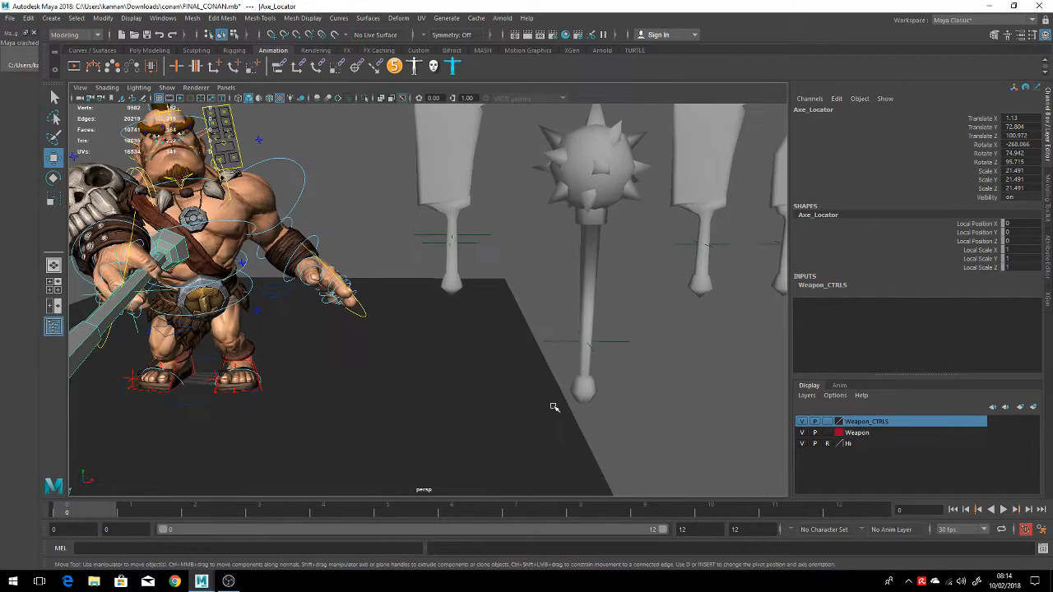
# Select the mace's and the first cleaver's locators, and try shifting the loose locator on that cleaver's handle
pyautogui.click(594, 352)
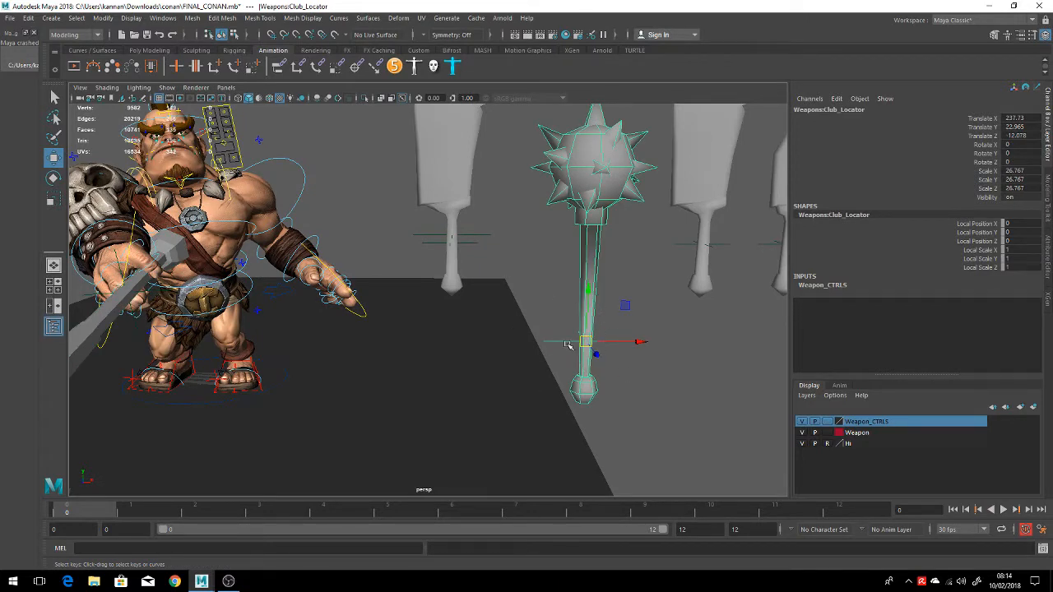
pyautogui.click(465, 236)
pyautogui.moveTo(453, 213); pyautogui.dragTo(452, 195)
pyautogui.scroll(2, 485, 296)
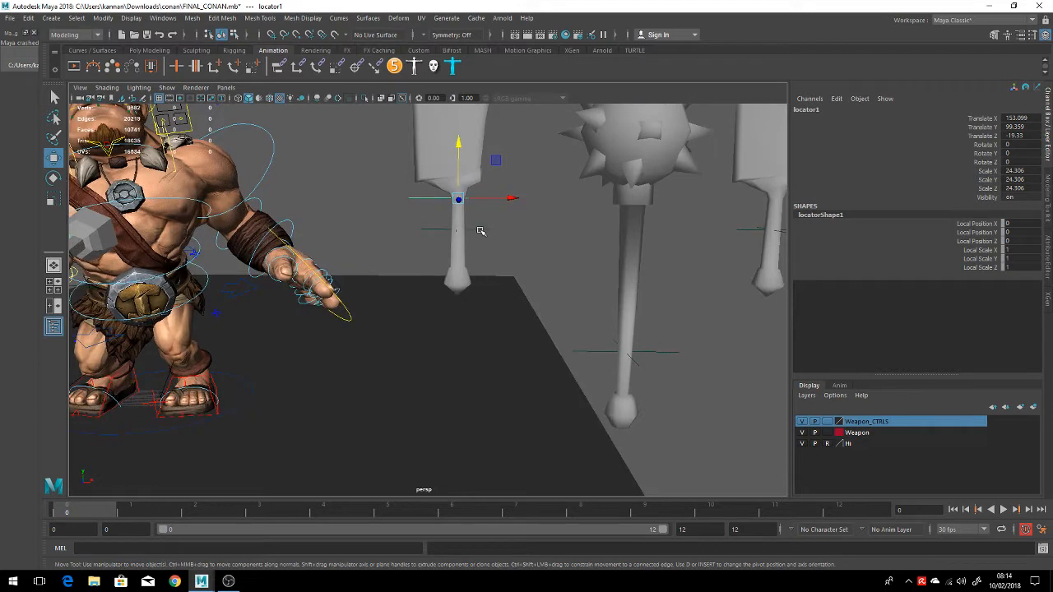
pyautogui.click(510, 198)
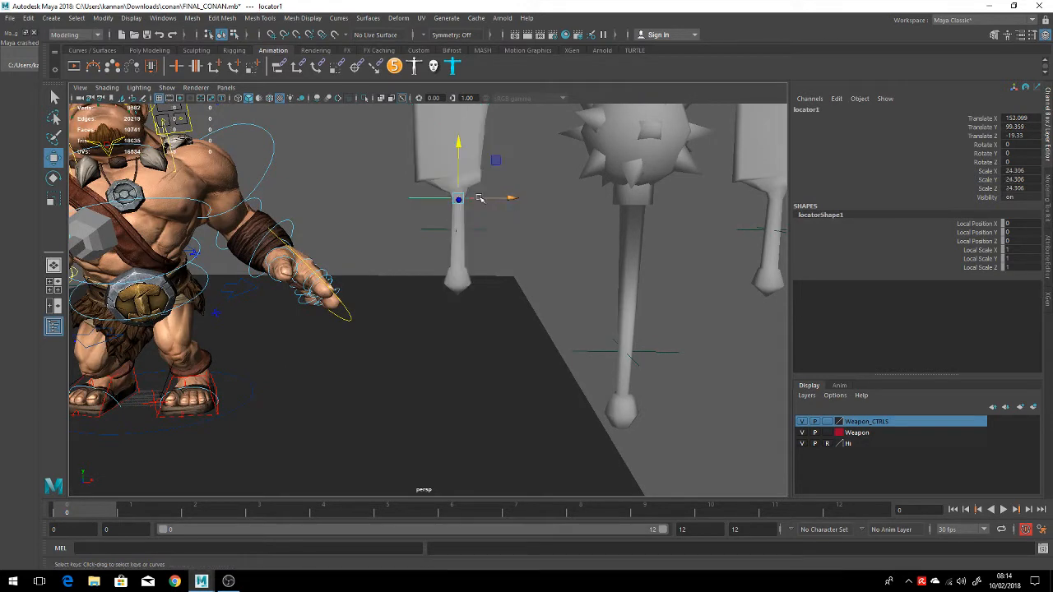
pyautogui.click(479, 229)
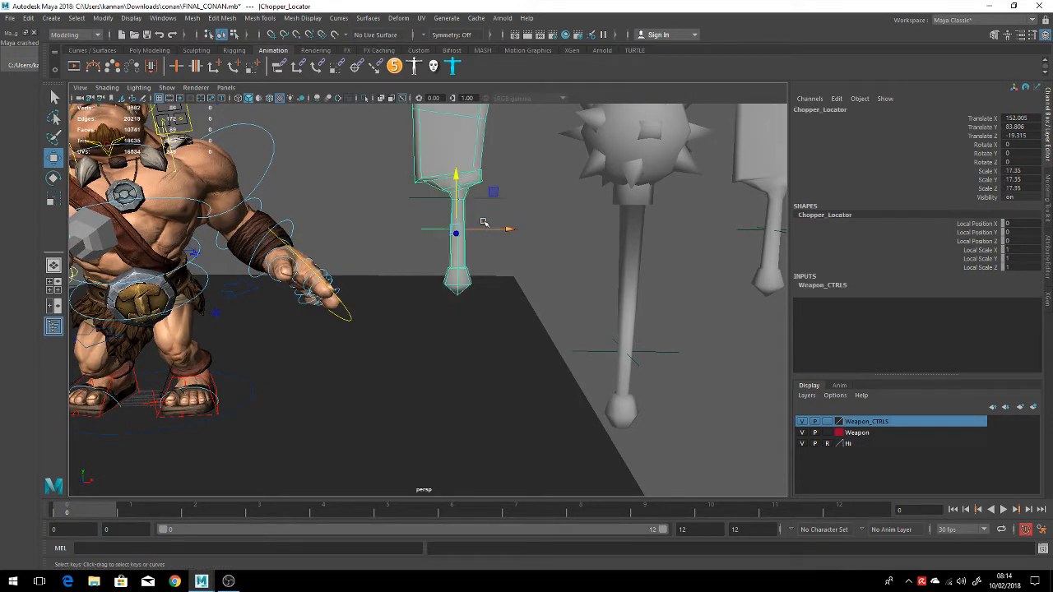
pyautogui.click(419, 204)
pyautogui.moveTo(463, 165); pyautogui.dragTo(441, 160)
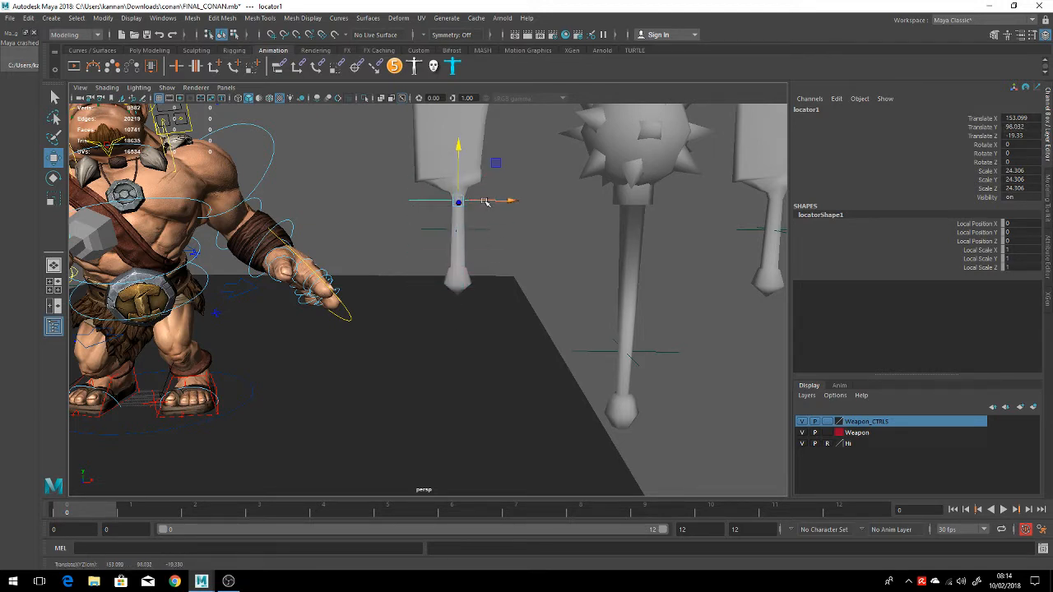
# Try to move the loose locator from the cleaver onto the mace's handle, checking its placement from several angles
pyautogui.moveTo(481, 206); pyautogui.dragTo(657, 212)
pyautogui.moveTo(631, 176); pyautogui.dragTo(631, 235)
pyautogui.keyDown('alt'); pyautogui.moveTo(629, 278); pyautogui.dragTo(597, 281); pyautogui.keyUp('alt')
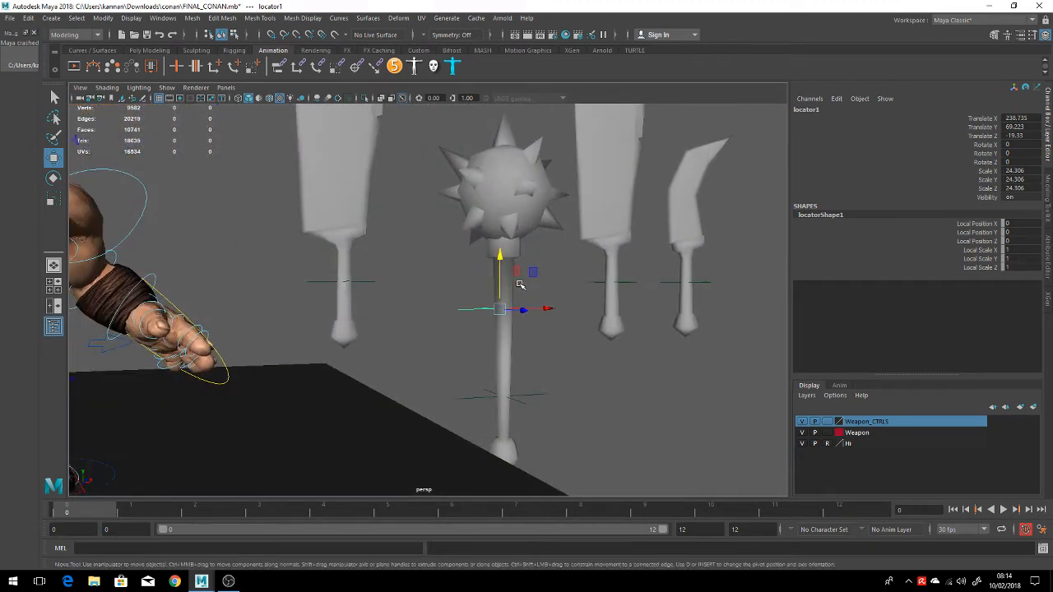
pyautogui.moveTo(497, 280); pyautogui.dragTo(503, 324)
pyautogui.keyDown('alt'); pyautogui.moveTo(600, 343); pyautogui.dragTo(667, 313); pyautogui.keyUp('alt')
pyautogui.keyDown('alt'); pyautogui.moveTo(702, 357); pyautogui.dragTo(571, 301); pyautogui.keyUp('alt')
pyautogui.keyDown('alt'); pyautogui.moveTo(579, 359); pyautogui.dragTo(624, 374); pyautogui.keyUp('alt')
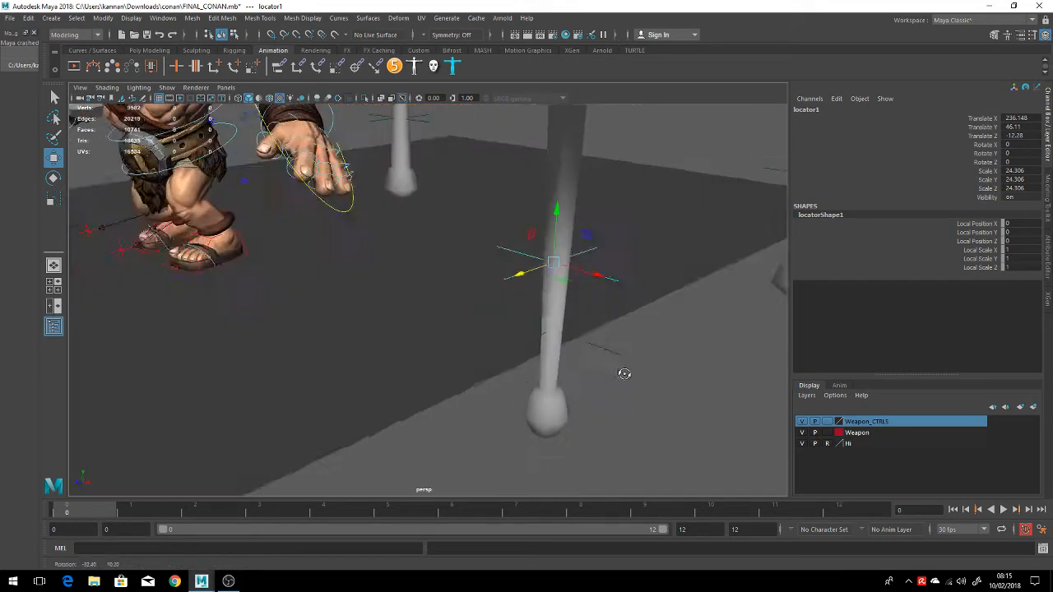
pyautogui.keyDown('alt'); pyautogui.moveTo(624, 373); pyautogui.dragTo(580, 348, button='right'); pyautogui.keyUp('alt')
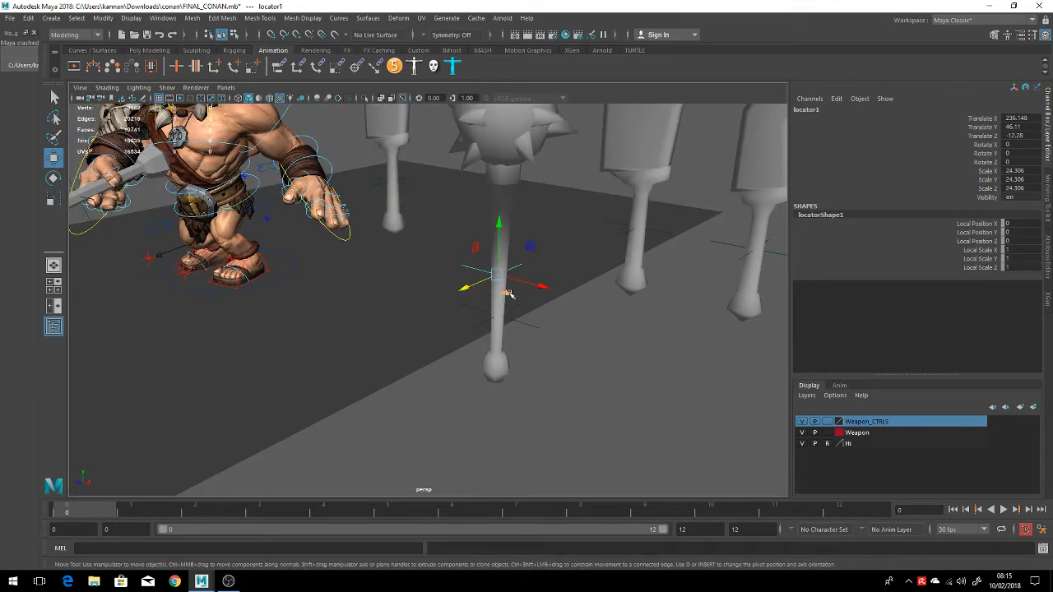
pyautogui.keyDown('alt'); pyautogui.moveTo(569, 343); pyautogui.dragTo(673, 410, button='right'); pyautogui.keyUp('alt')
pyautogui.keyDown('alt'); pyautogui.moveTo(673, 410); pyautogui.dragTo(643, 395); pyautogui.keyUp('alt')
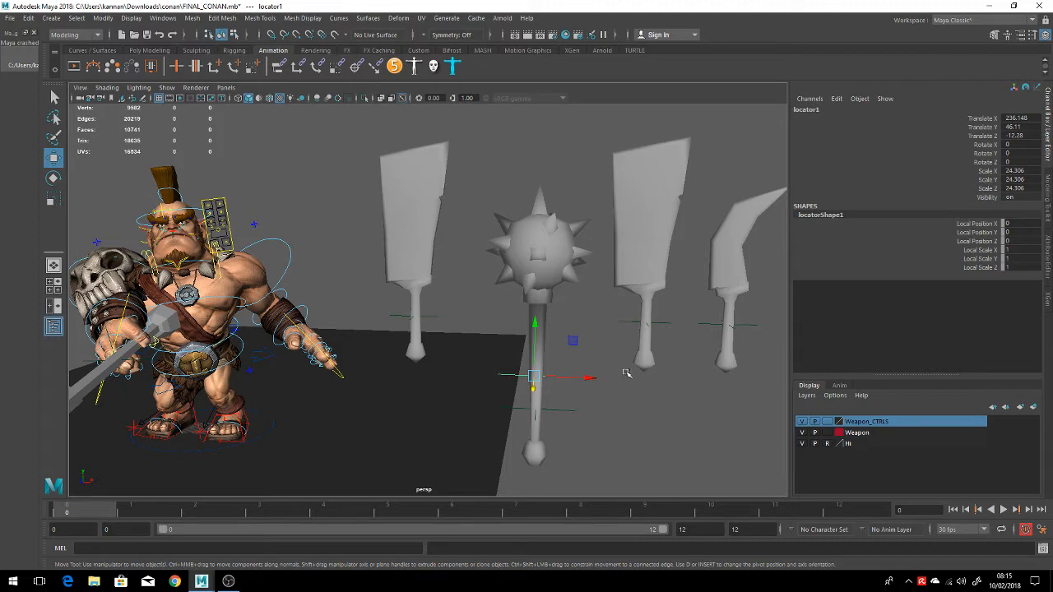
# Adjust the loose locator along X to line up with the mace's handle, and select the axe mesh
pyautogui.keyDown('alt'); pyautogui.moveTo(629, 372); pyautogui.dragTo(691, 365, button='middle'); pyautogui.keyUp('alt')
pyautogui.keyDown('alt'); pyautogui.moveTo(313, 294); pyautogui.dragTo(366, 315); pyautogui.keyUp('alt')
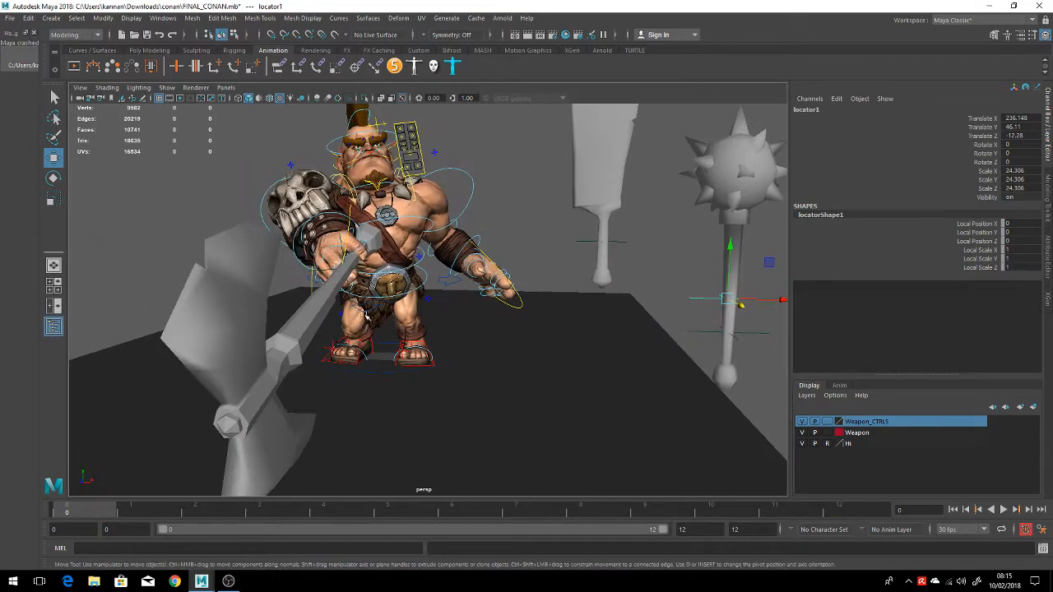
pyautogui.keyDown('alt'); pyautogui.moveTo(522, 348); pyautogui.dragTo(403, 338); pyautogui.keyUp('alt')
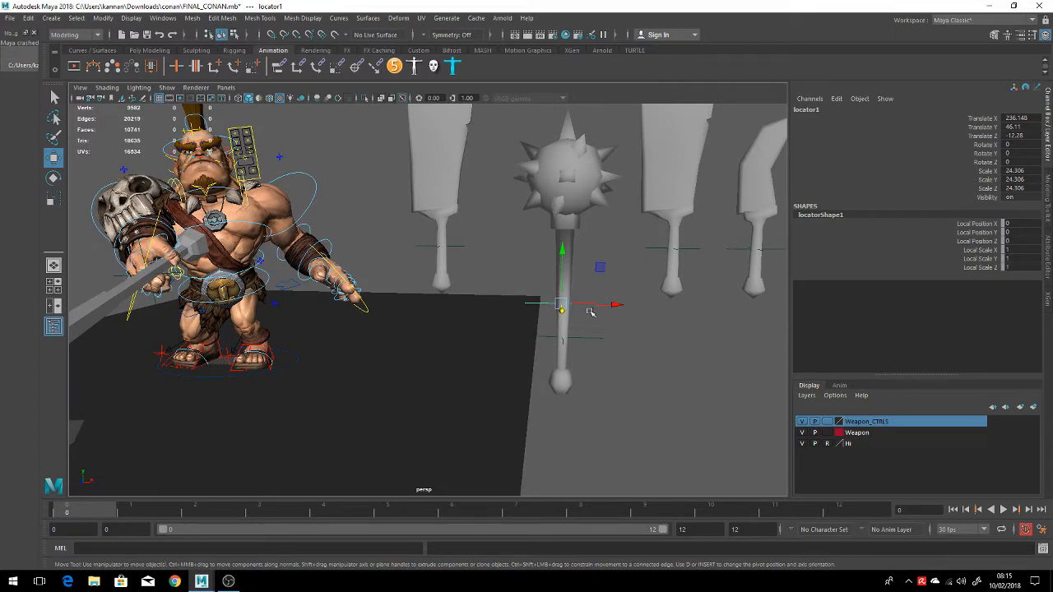
pyautogui.moveTo(601, 305); pyautogui.dragTo(599, 306)
pyautogui.scroll(-1, 675, 356)
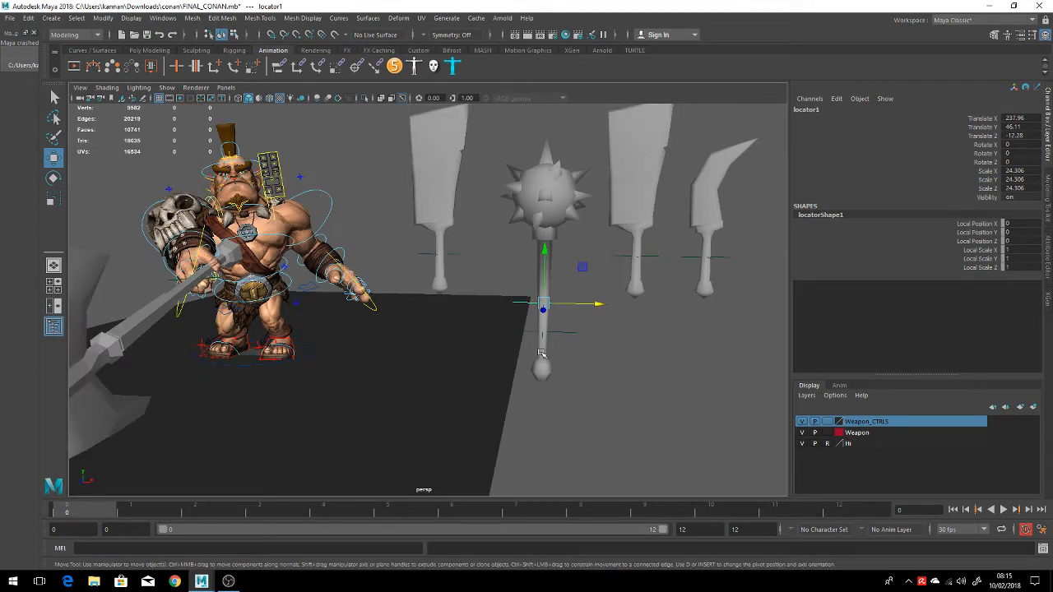
pyautogui.scroll(1, 543, 354)
pyautogui.scroll(-2, 541, 353)
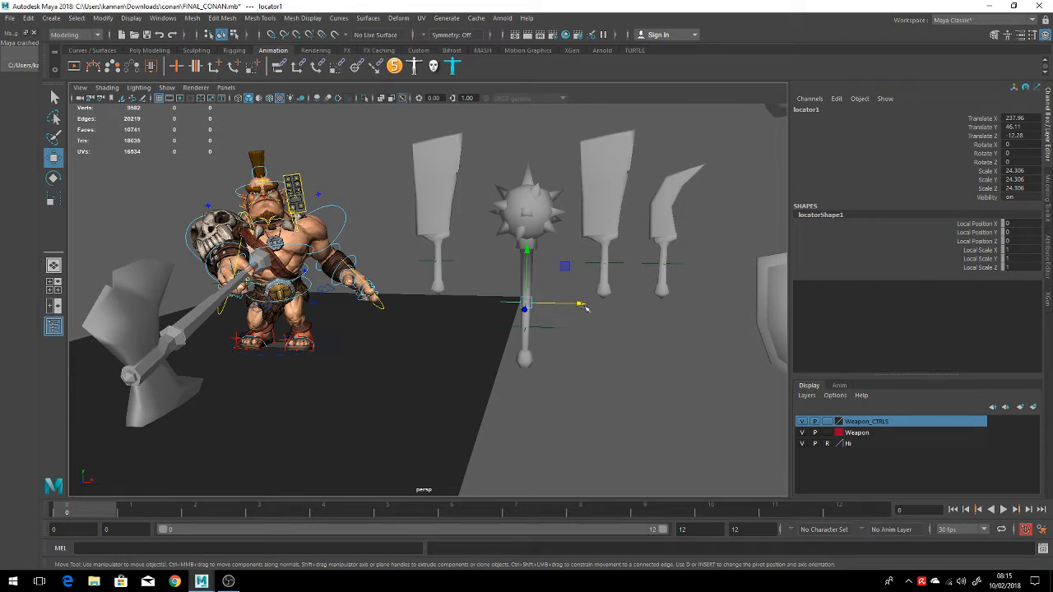
pyautogui.click(218, 298)
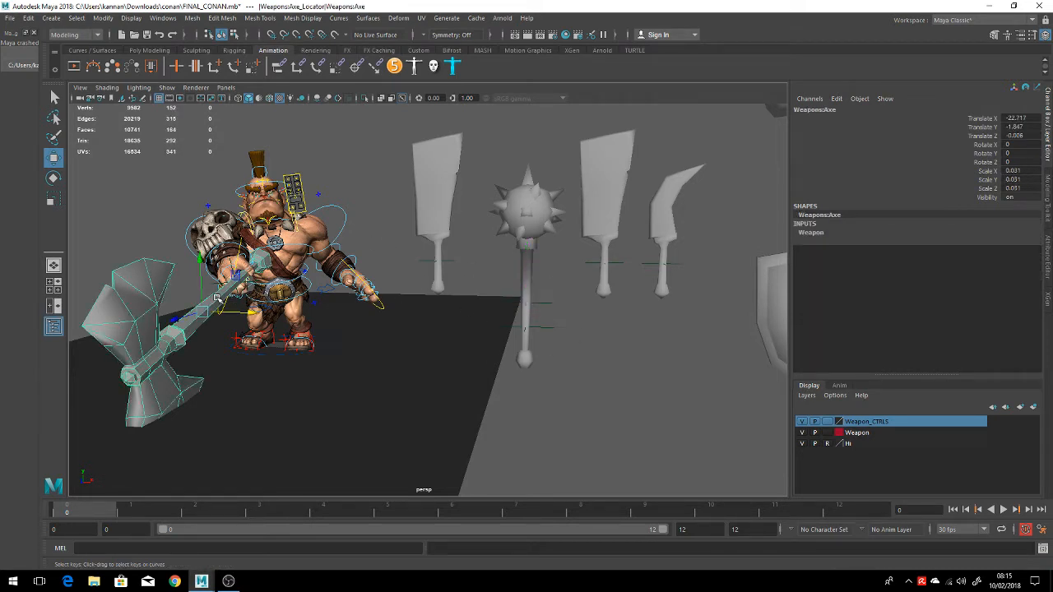
# Undo the loose locator's moves and the preceding selections
pyautogui.hotkey('ctrl', 'z')
pyautogui.hotkey('ctrl', 'z')
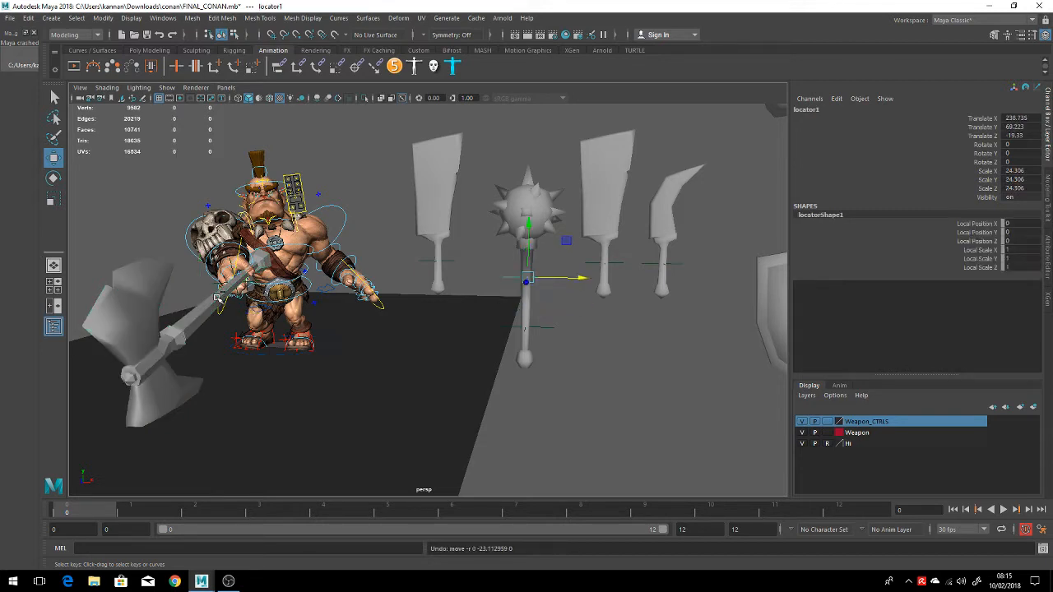
pyautogui.hotkey('ctrl', 'z')
pyautogui.hotkey('ctrl', 'z')
pyautogui.hotkey('ctrl', 'z')
pyautogui.hotkey('ctrl', 'z')
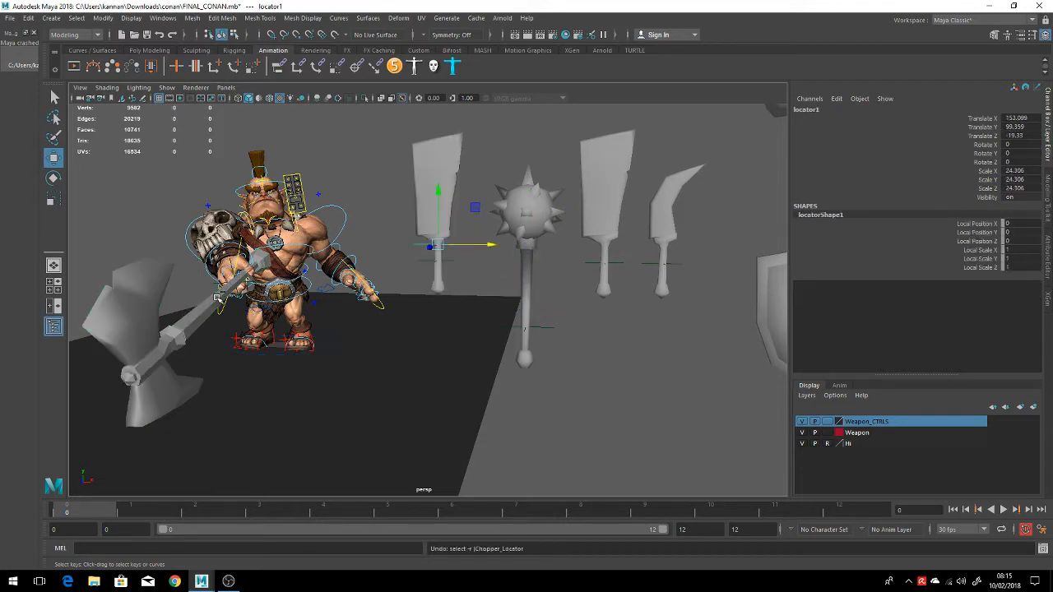
pyautogui.hotkey('ctrl', 'z')
pyautogui.hotkey('ctrl', 'z')
pyautogui.hotkey('ctrl', 'z')
pyautogui.hotkey('ctrl', 'z')
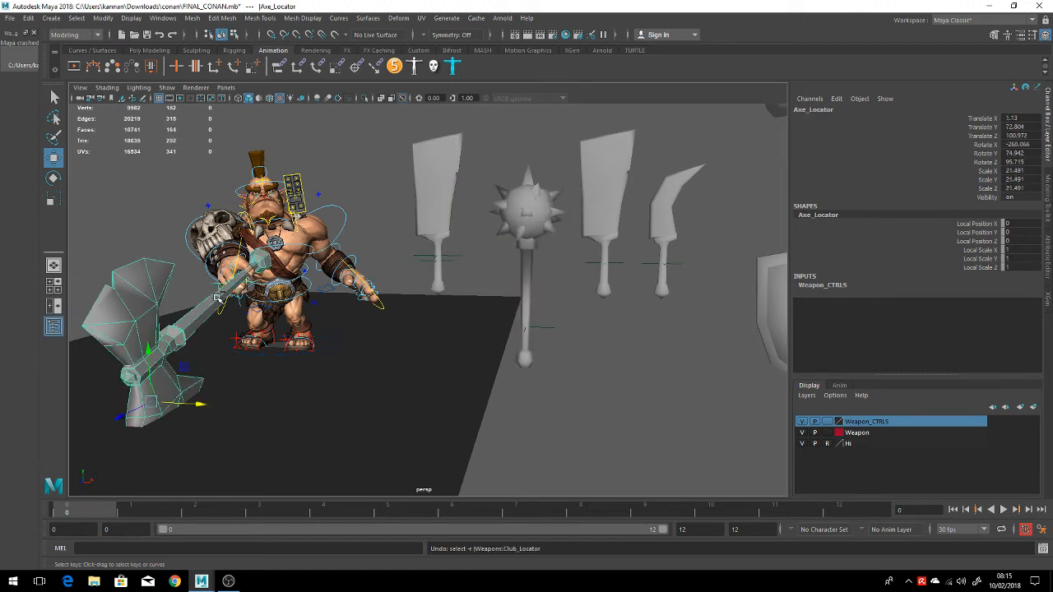
pyautogui.hotkey('ctrl', 'z')
pyautogui.hotkey('ctrl', 'z')
pyautogui.hotkey('ctrl', 'z')
pyautogui.hotkey('ctrl', 'z')
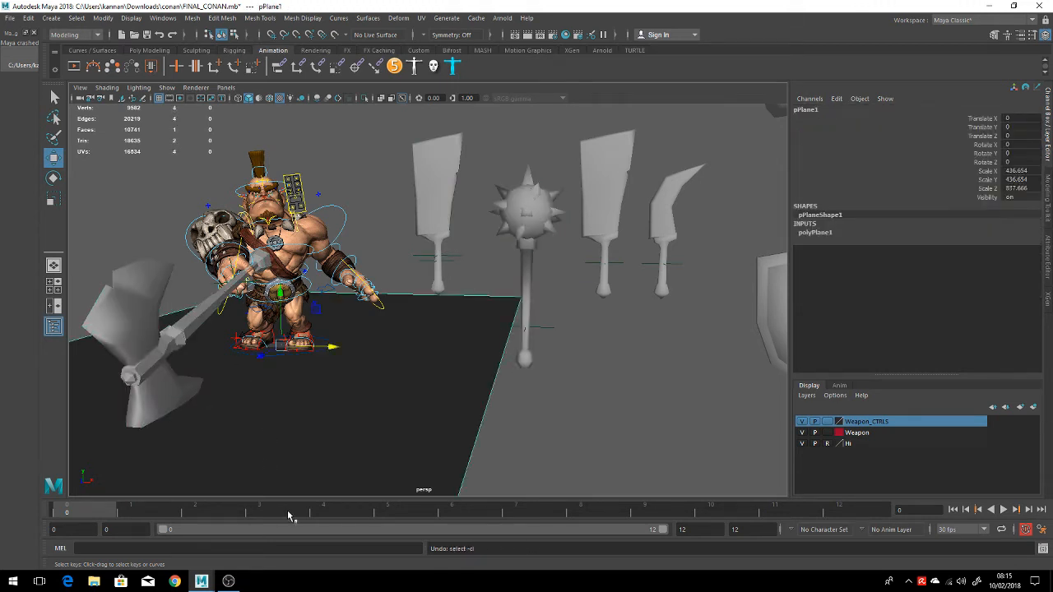
# Go to frame 7 and delete the stationary duplicate of the axe
pyautogui.moveTo(288, 515); pyautogui.dragTo(516, 508)
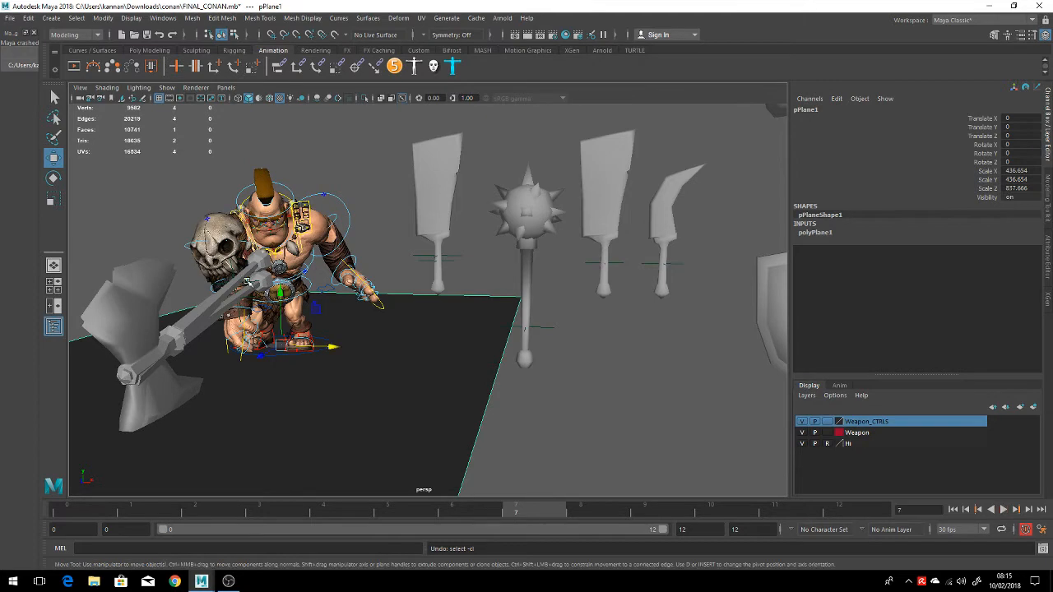
pyautogui.click(247, 282)
pyautogui.press('Delete')
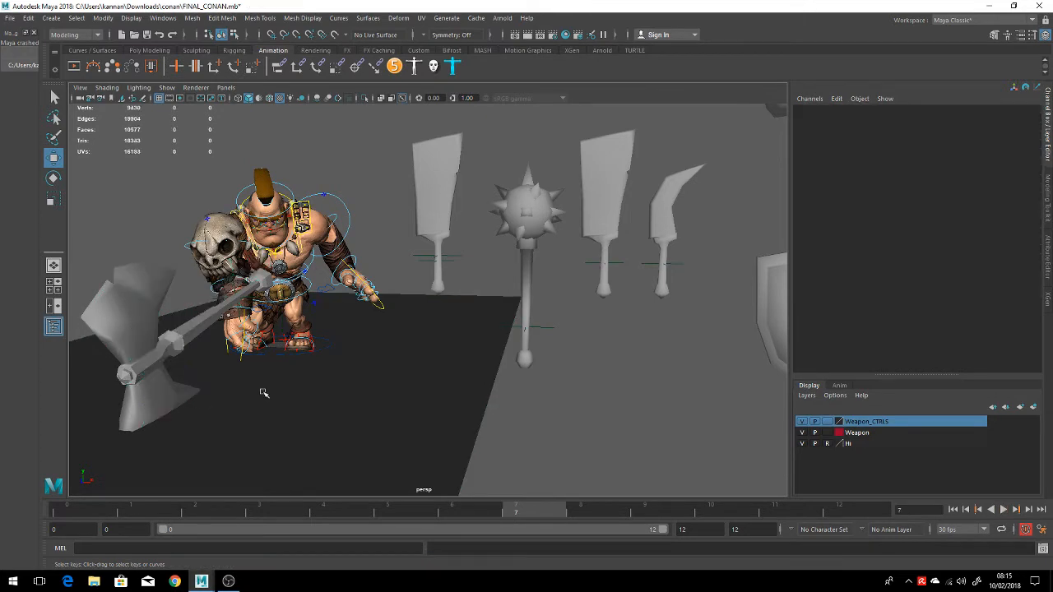
# Play back the motion with the remaining axe and return to frame 0
pyautogui.hotkey('alt', 'v')
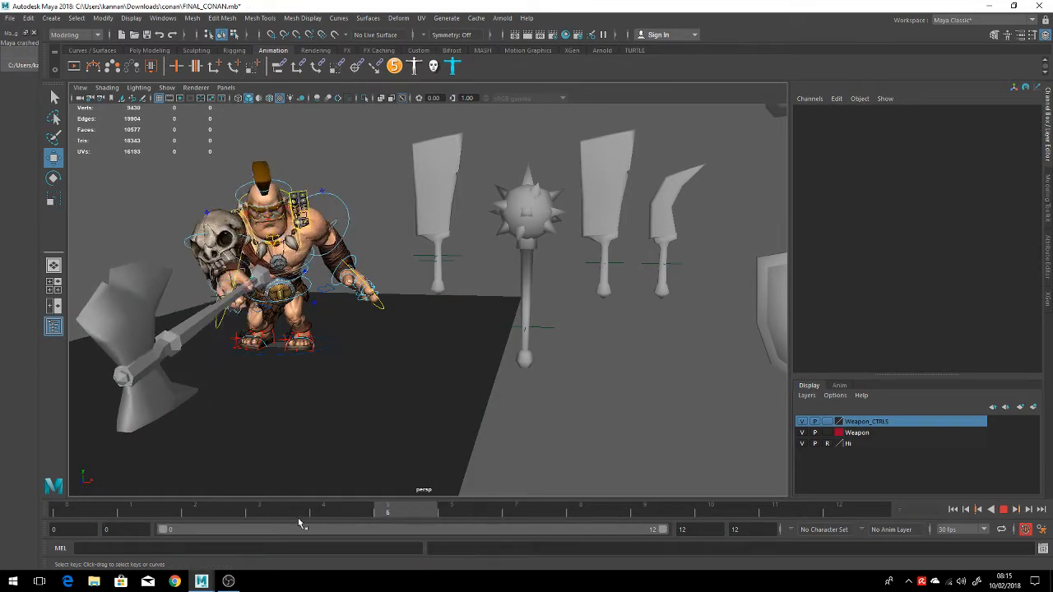
pyautogui.moveTo(401, 504)
pyautogui.mouseDown()
pyautogui.moveTo(23, 529)
pyautogui.moveTo(144, 529)
pyautogui.moveTo(72, 516)
pyautogui.mouseUp()
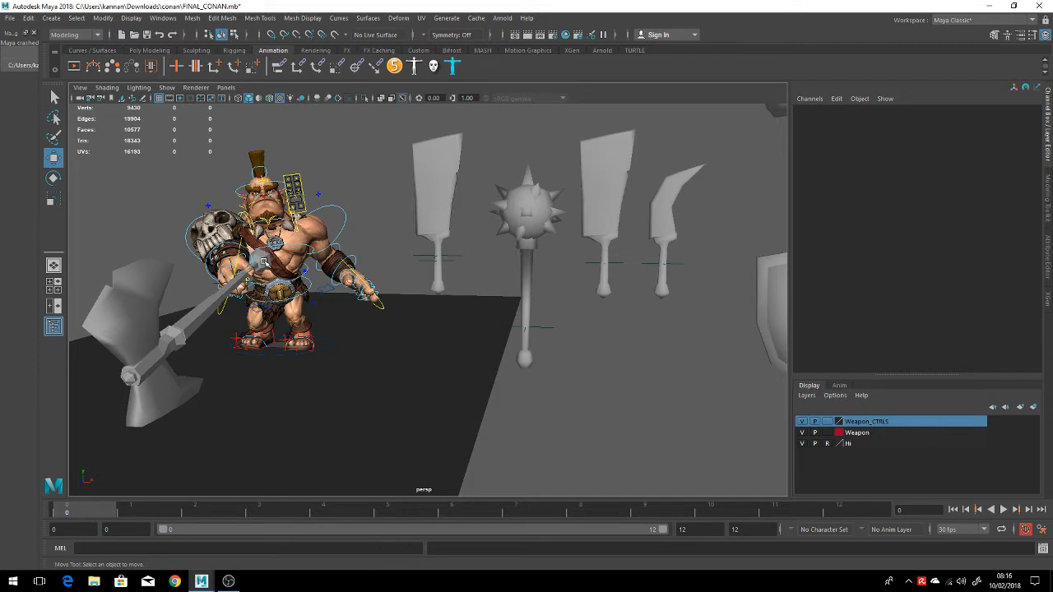
pyautogui.click(175, 69)
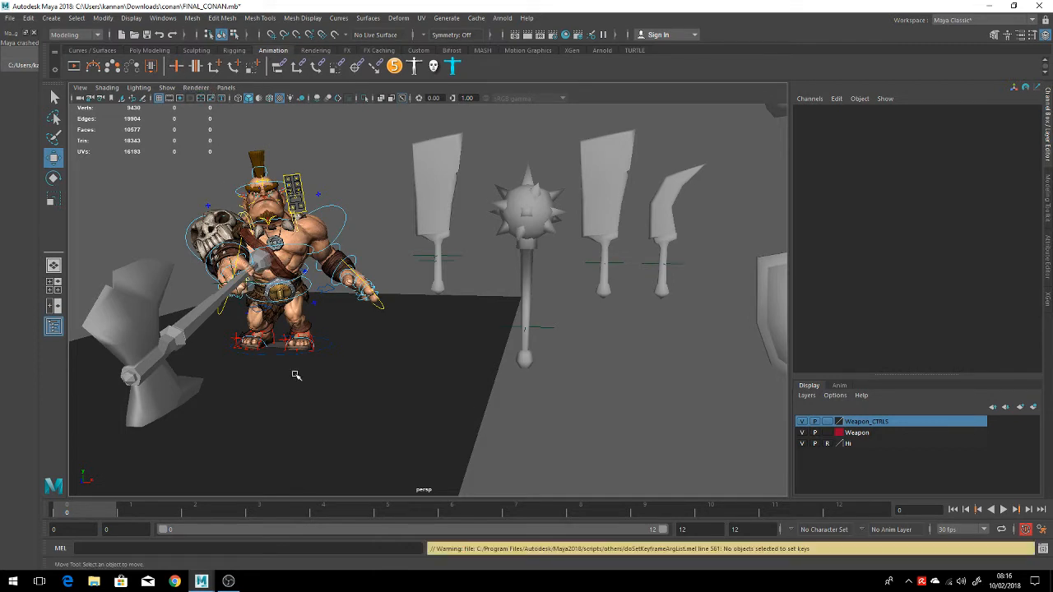
# Select the axe mesh in the character's hand and switch to the Animation menu set
pyautogui.keyDown('alt'); pyautogui.moveTo(378, 348); pyautogui.dragTo(481, 325, button='middle'); pyautogui.keyUp('alt')
pyautogui.keyDown('alt'); pyautogui.moveTo(481, 325); pyautogui.dragTo(501, 305, button='right'); pyautogui.keyUp('alt')
pyautogui.keyDown('alt'); pyautogui.moveTo(461, 284); pyautogui.dragTo(345, 320); pyautogui.keyUp('alt')
pyautogui.click(295, 282)
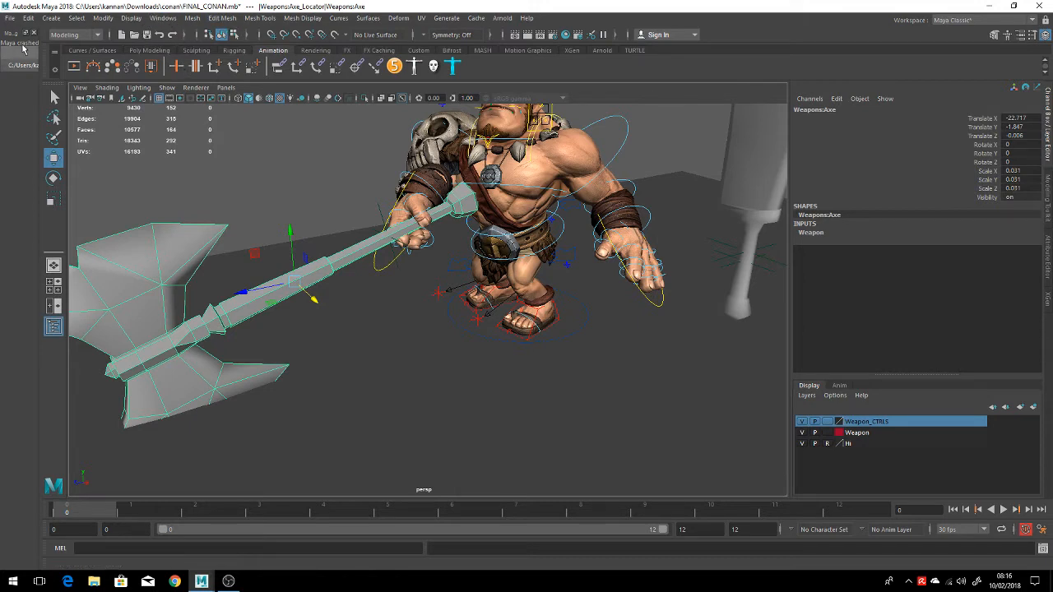
pyautogui.click(74, 35)
pyautogui.click(72, 68)
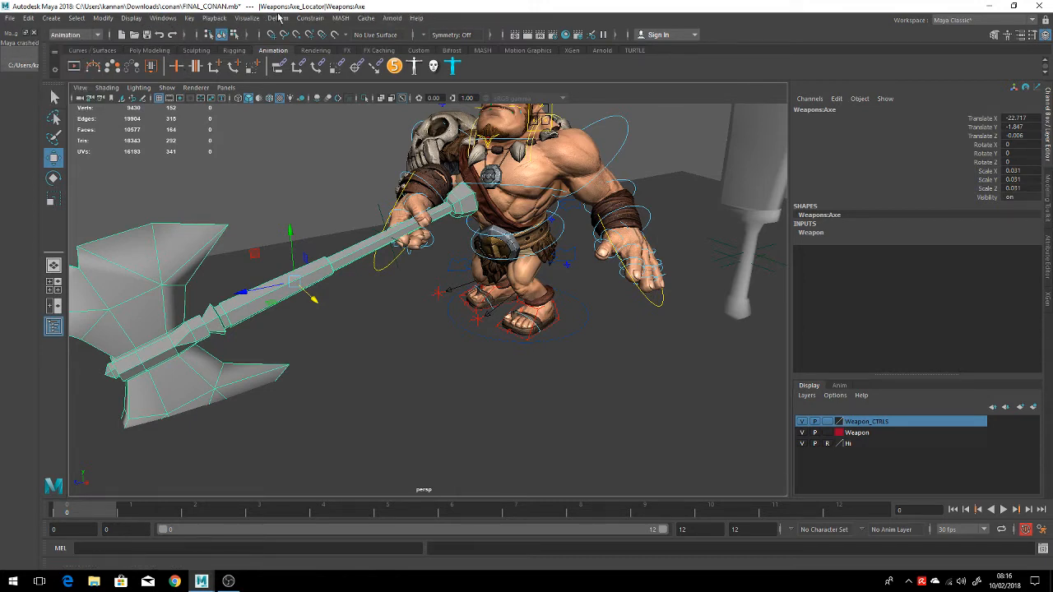
# Create a new locator at the scene origin
pyautogui.click(279, 18)
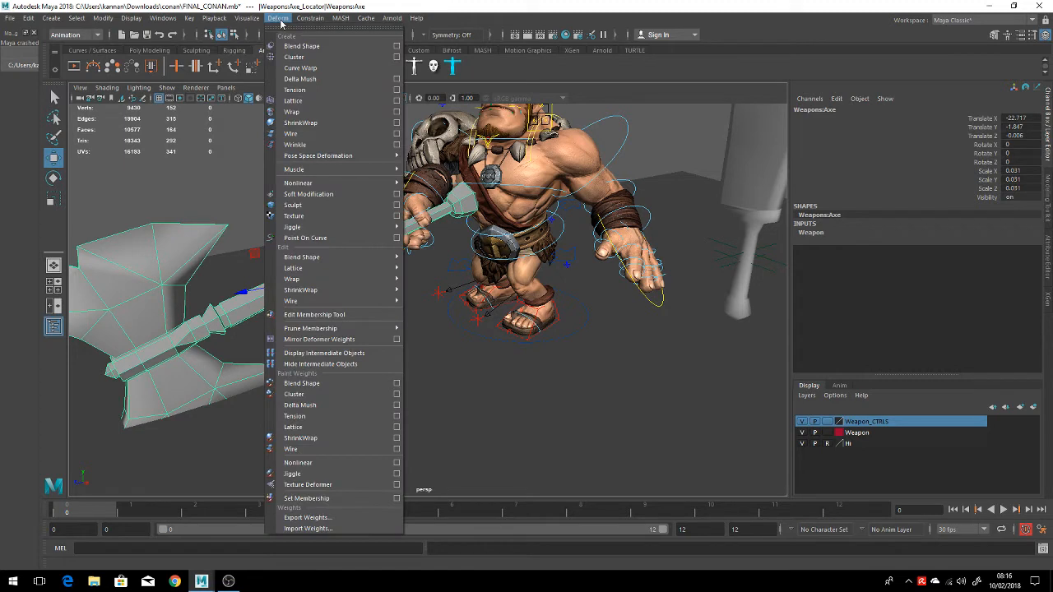
pyautogui.moveTo(320, 25)
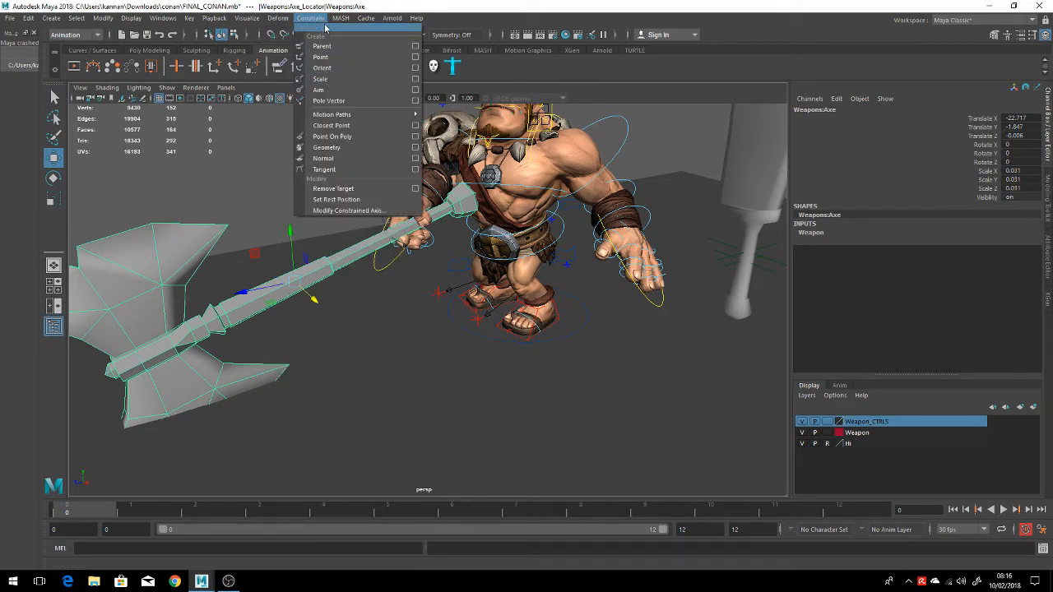
pyautogui.moveTo(246, 25)
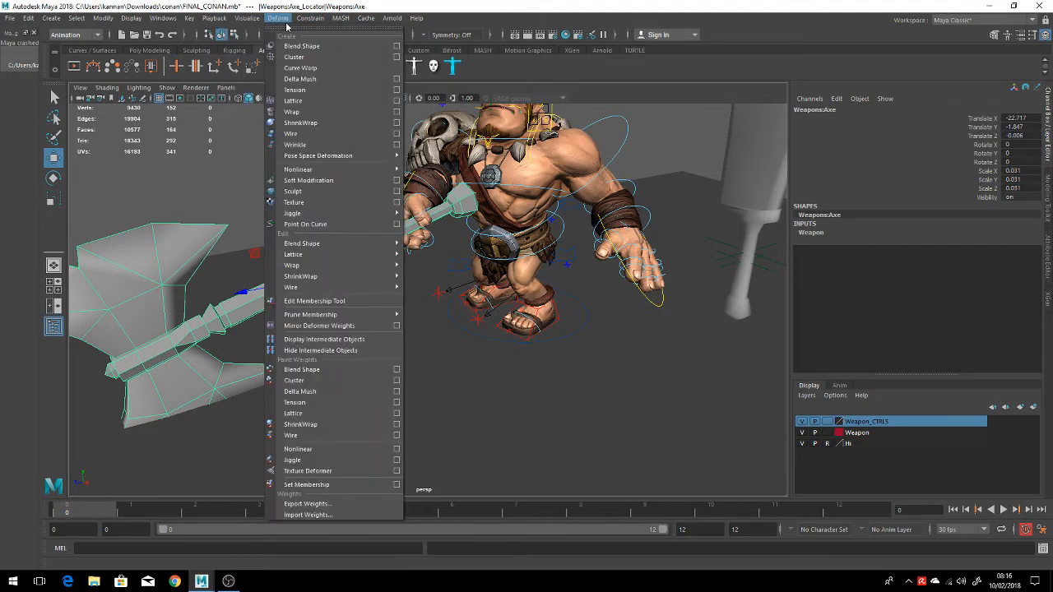
pyautogui.moveTo(100, 18)
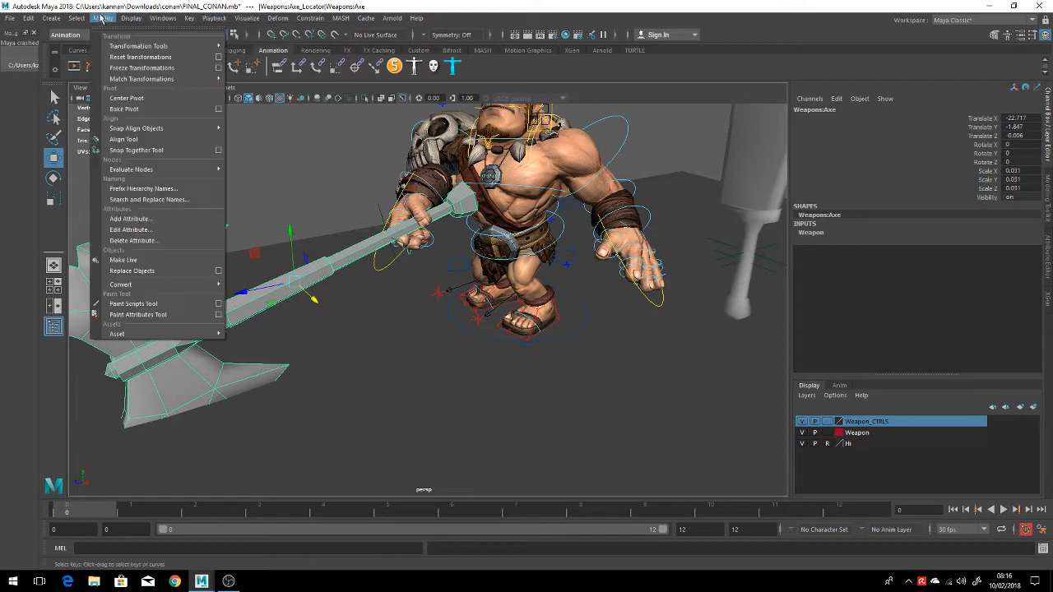
pyautogui.moveTo(54, 23)
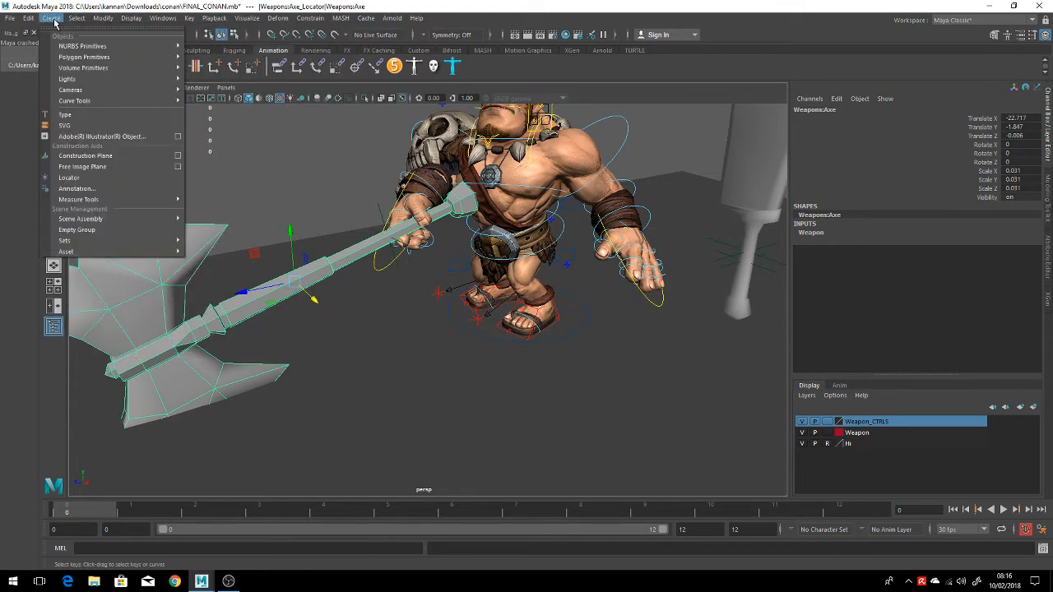
pyautogui.click(87, 180)
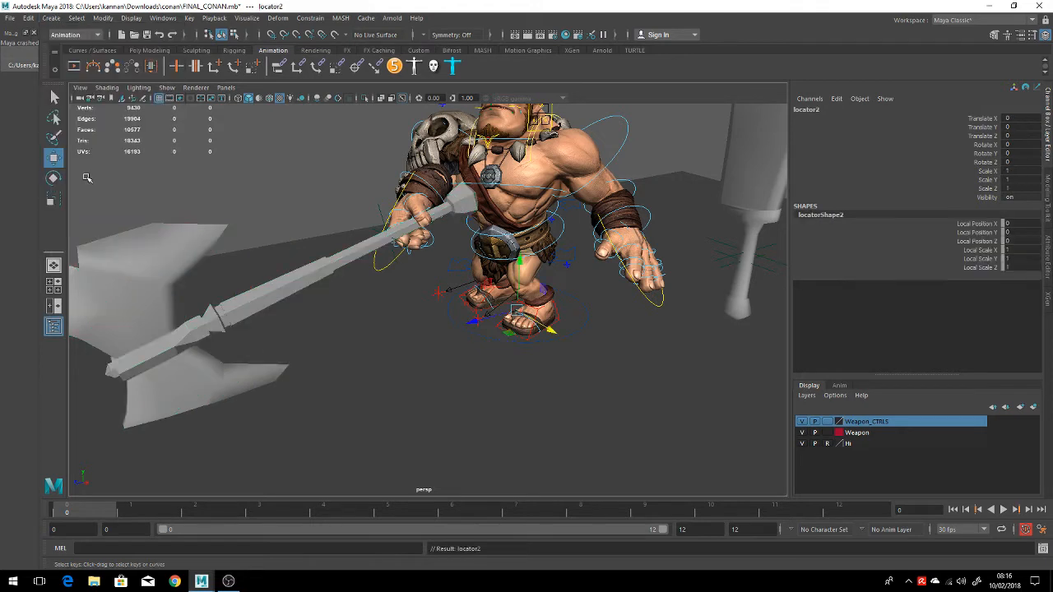
# Place the new locator on the axe handle at about Y 53.7 and Z 161.7, scaled uniformly to about 41.8
pyautogui.moveTo(260, 331); pyautogui.dragTo(264, 330, button='middle')
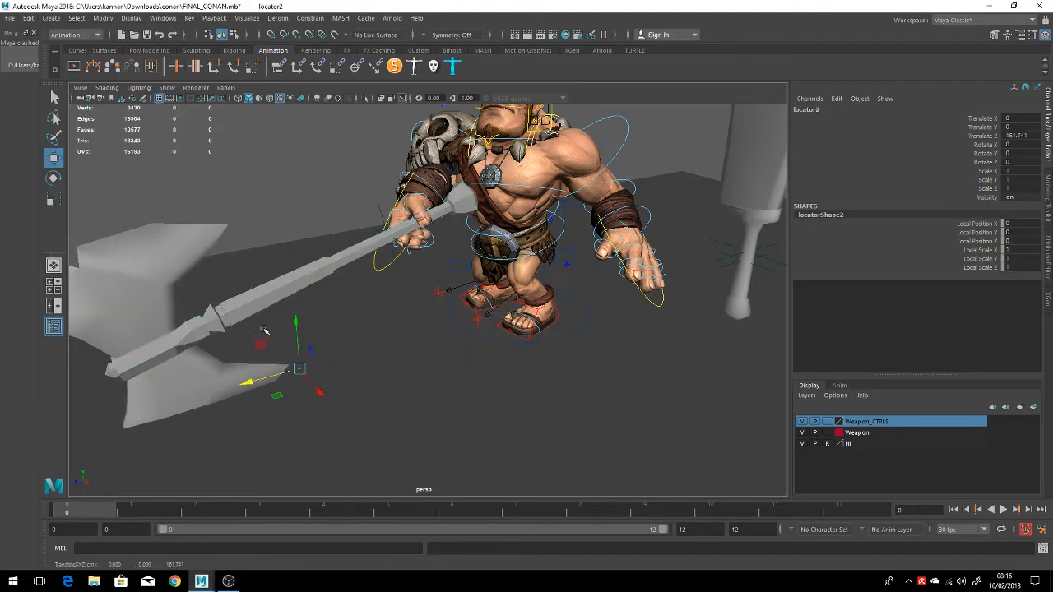
pyautogui.press('r')
pyautogui.moveTo(300, 370); pyautogui.dragTo(419, 372)
pyautogui.press('w')
pyautogui.moveTo(300, 362); pyautogui.dragTo(325, 280)
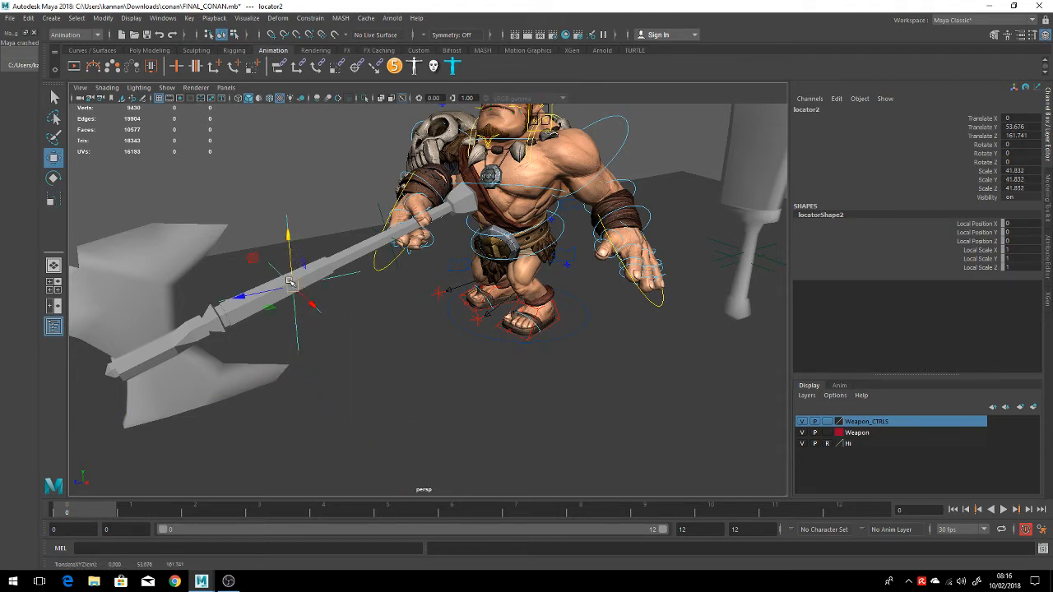
# Snap the new locator onto the axe handle's edges and position it at about X 2.2, Y 65.4, Z 141.1
pyautogui.press('v')
pyautogui.moveTo(292, 288)
pyautogui.mouseDown()
pyautogui.moveTo(329, 265)
pyautogui.moveTo(322, 259)
pyautogui.moveTo(306, 277)
pyautogui.mouseUp()
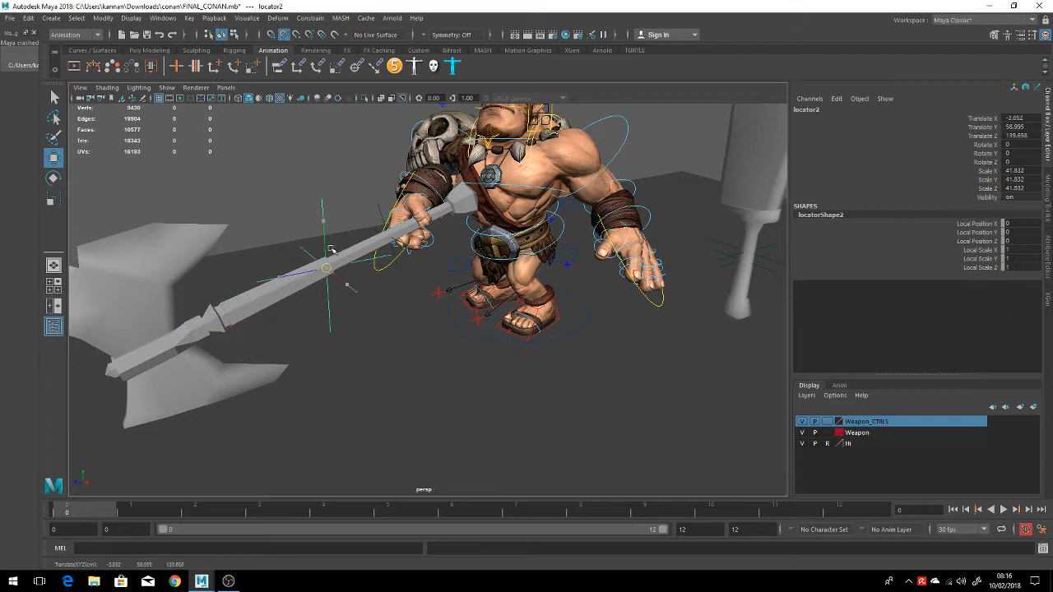
pyautogui.moveTo(296, 282); pyautogui.dragTo(253, 310)
pyautogui.moveTo(274, 294); pyautogui.dragTo(310, 278)
pyautogui.press('c')
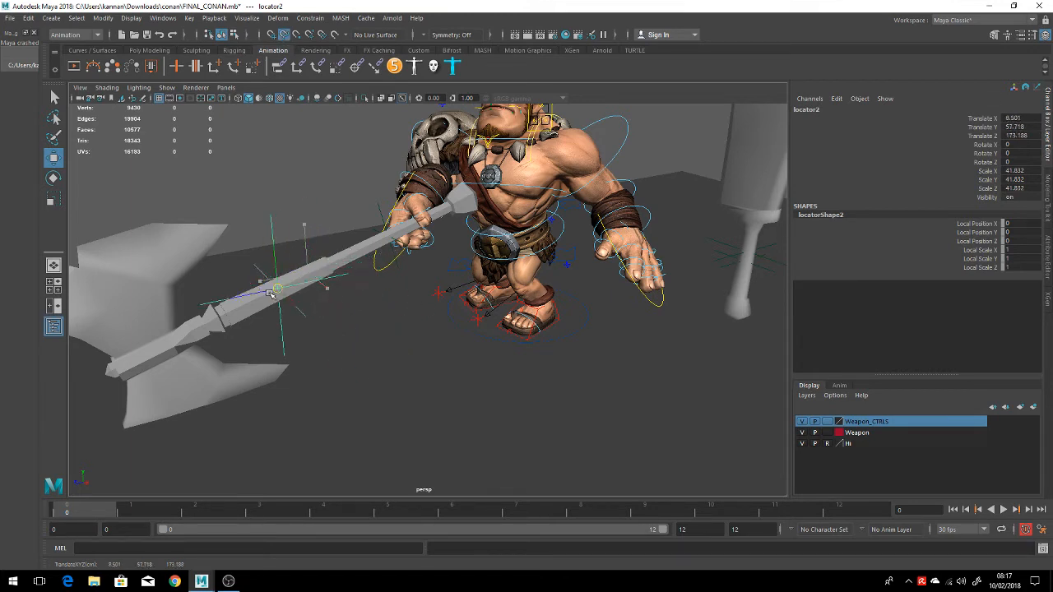
pyautogui.moveTo(358, 253); pyautogui.dragTo(257, 309)
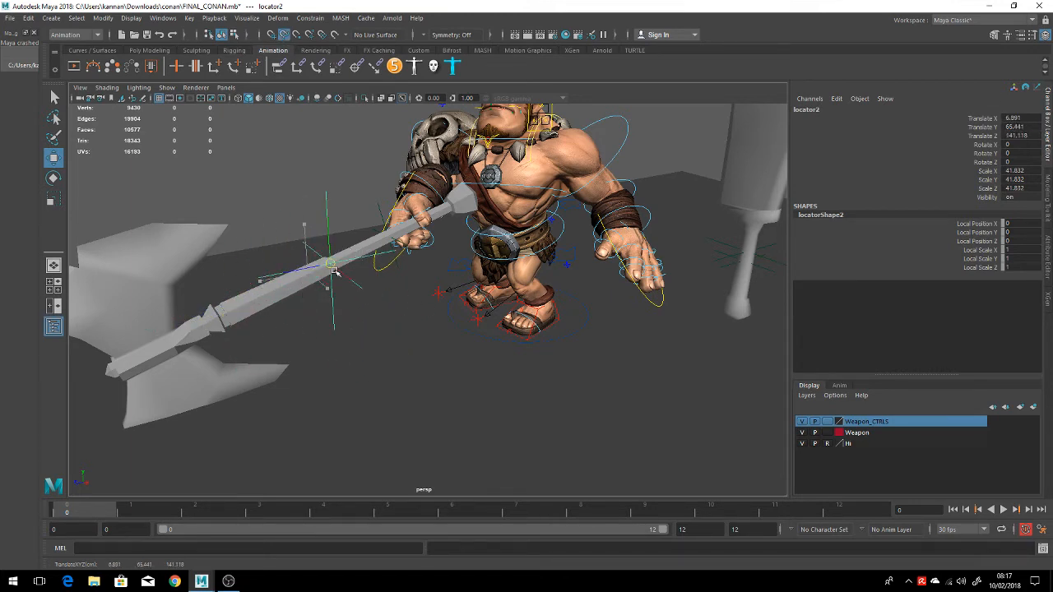
pyautogui.moveTo(321, 269); pyautogui.dragTo(345, 271)
pyautogui.press('c')
# Rotate the locator about 12.7° around X to align it with the handle and shift it to about Y 54.5, Z 162
pyautogui.keyDown('alt'); pyautogui.moveTo(375, 303); pyautogui.dragTo(427, 375); pyautogui.keyUp('alt')
pyautogui.keyDown('alt'); pyautogui.moveTo(443, 396); pyautogui.dragTo(364, 334); pyautogui.keyUp('alt')
pyautogui.press('e')
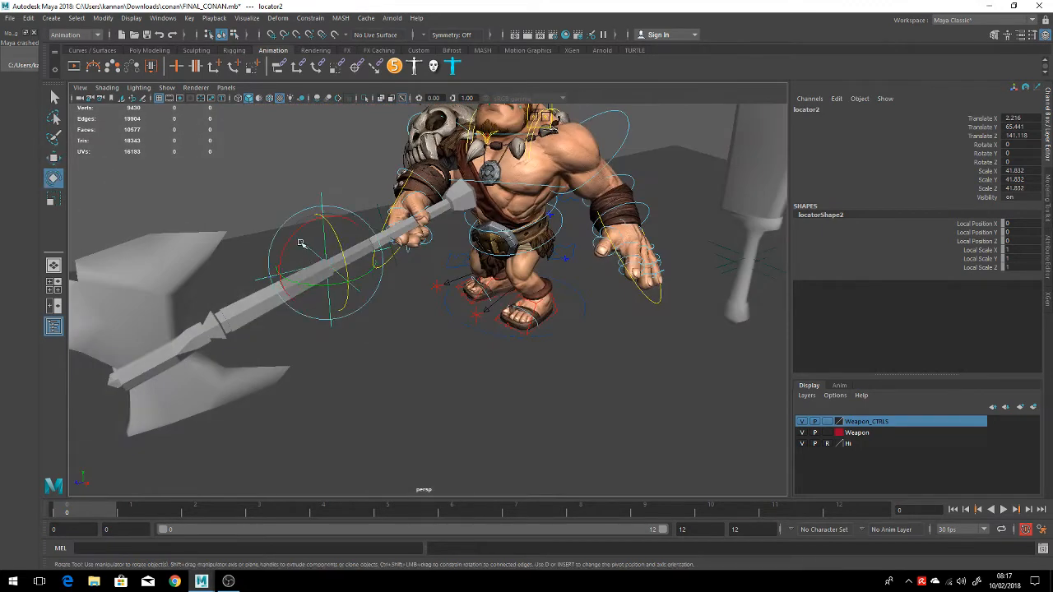
pyautogui.moveTo(292, 236); pyautogui.dragTo(323, 244)
pyautogui.press('w')
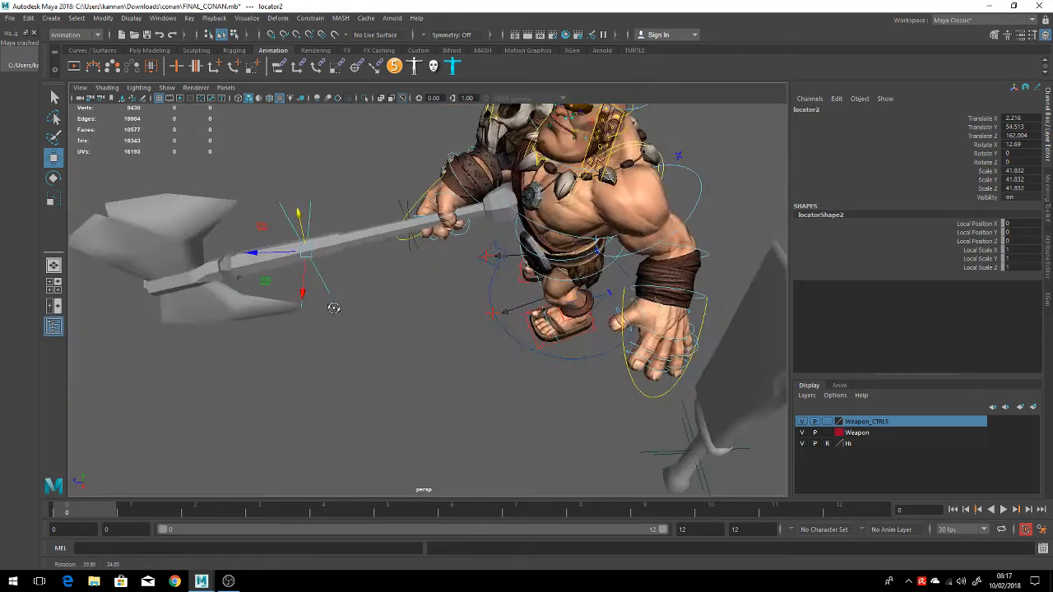
# Parent the new locator to the axe mesh
pyautogui.click(323, 243)
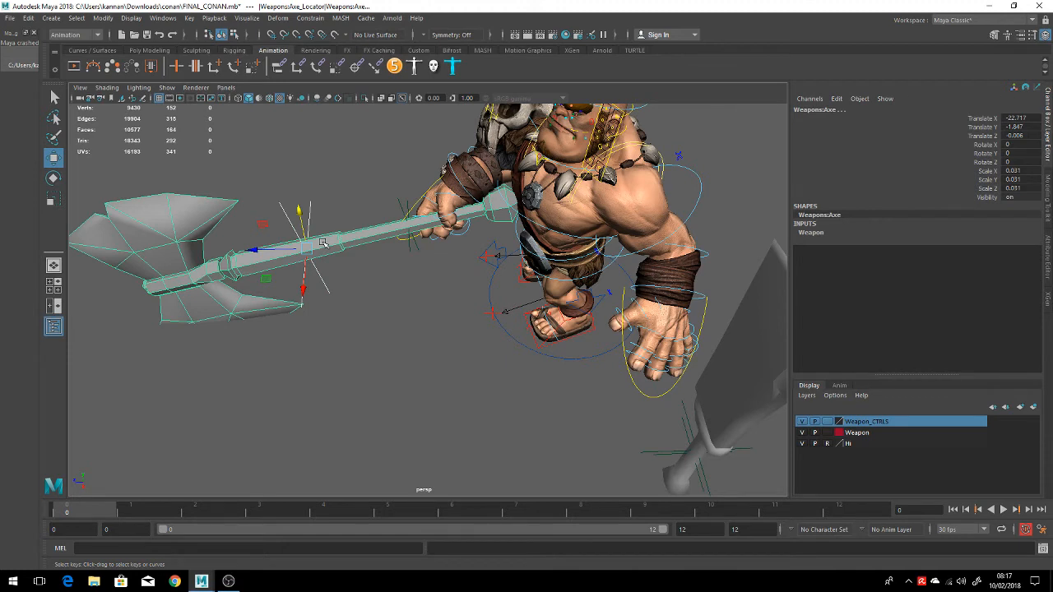
pyautogui.hotkey('ctrl', 'z')
pyautogui.click(356, 275)
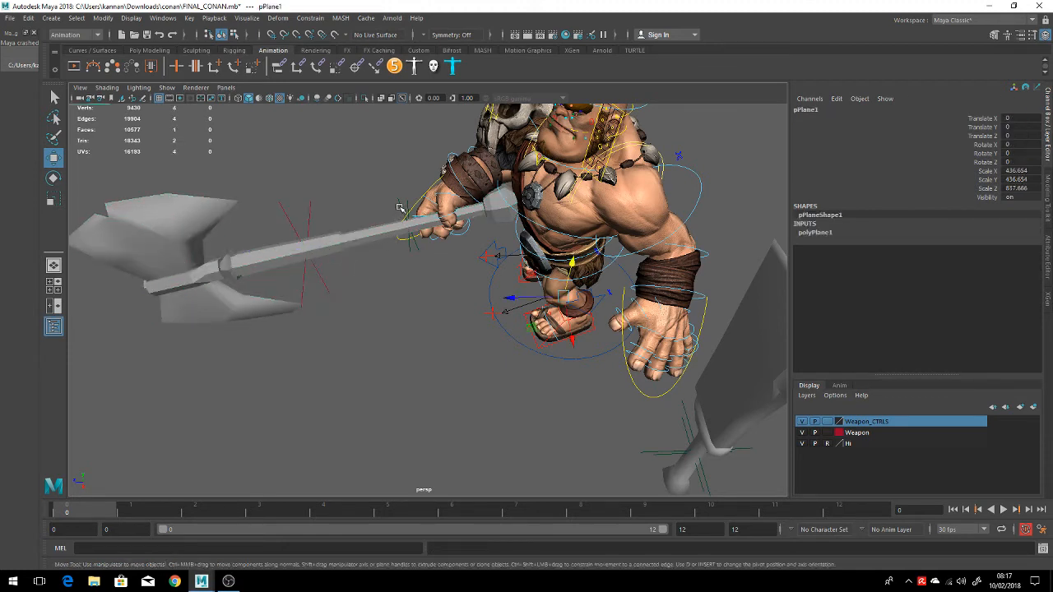
# Select the axe's main locator and play back the motion to check how the parented locator follows the axe
pyautogui.click(406, 218)
pyautogui.hotkey('alt', 'v')
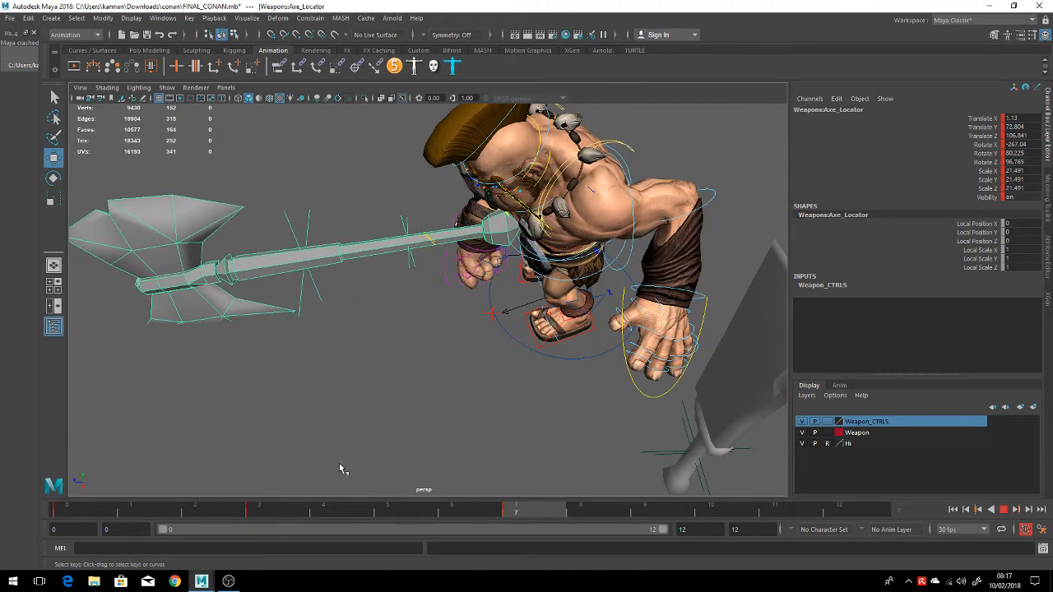
pyautogui.hotkey('alt', 'v')
# Reposition the parented locator on the axe handle with snapping, to about X 761.3, Y 72.5, Z 7.4
pyautogui.keyDown('alt'); pyautogui.moveTo(339, 463); pyautogui.dragTo(349, 286); pyautogui.keyUp('alt')
pyautogui.click(363, 300)
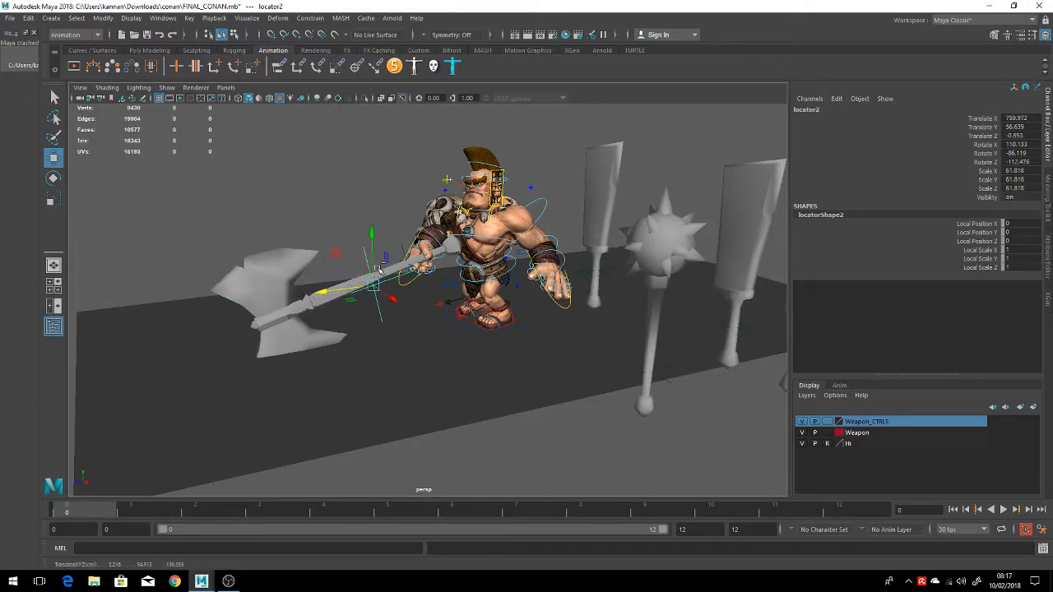
pyautogui.hotkey('ctrl', 'z')
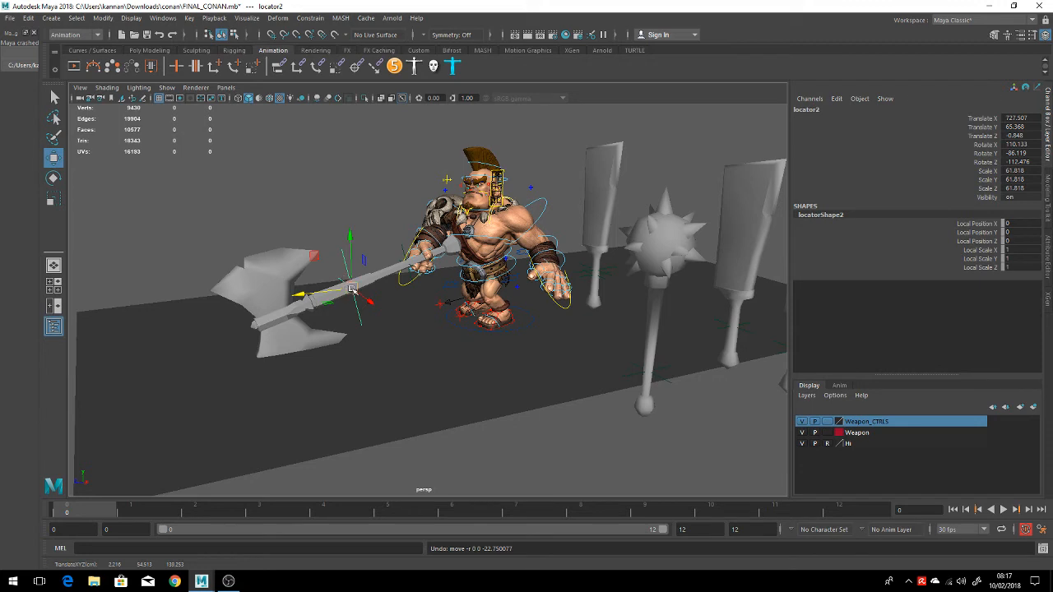
pyautogui.moveTo(354, 296); pyautogui.dragTo(304, 315)
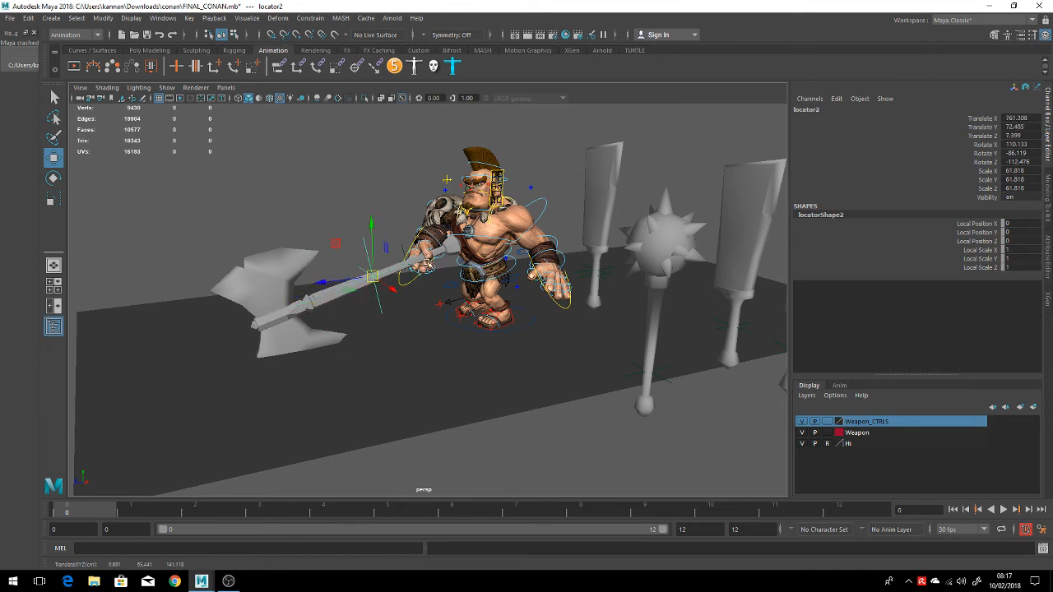
# Play back the motion with the repositioned locator, return to frame 0 and examine the character's grip on the axe from several angles
pyautogui.hotkey('alt', 'v')
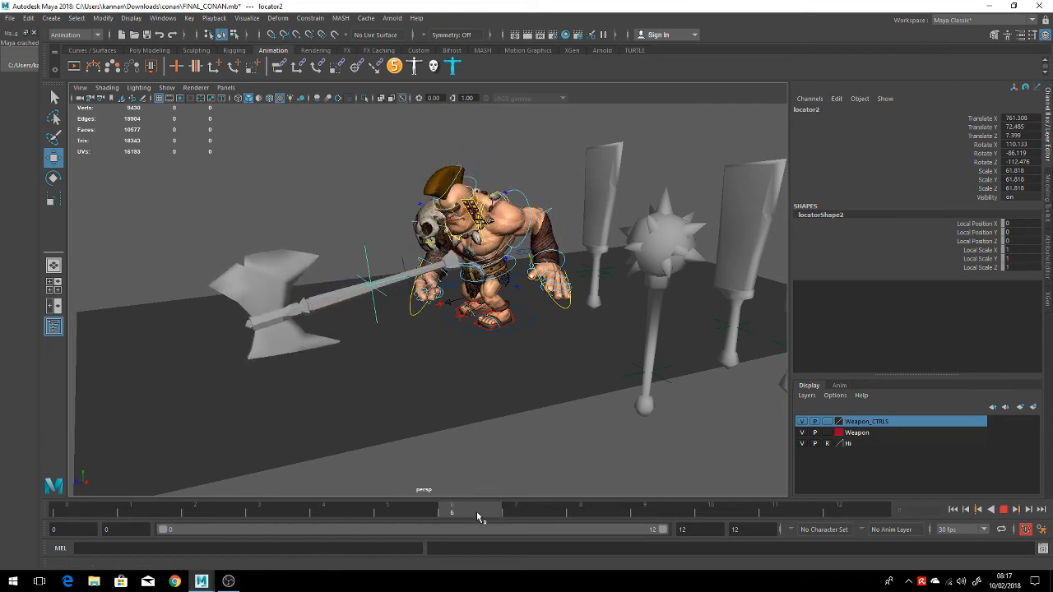
pyautogui.click(103, 503)
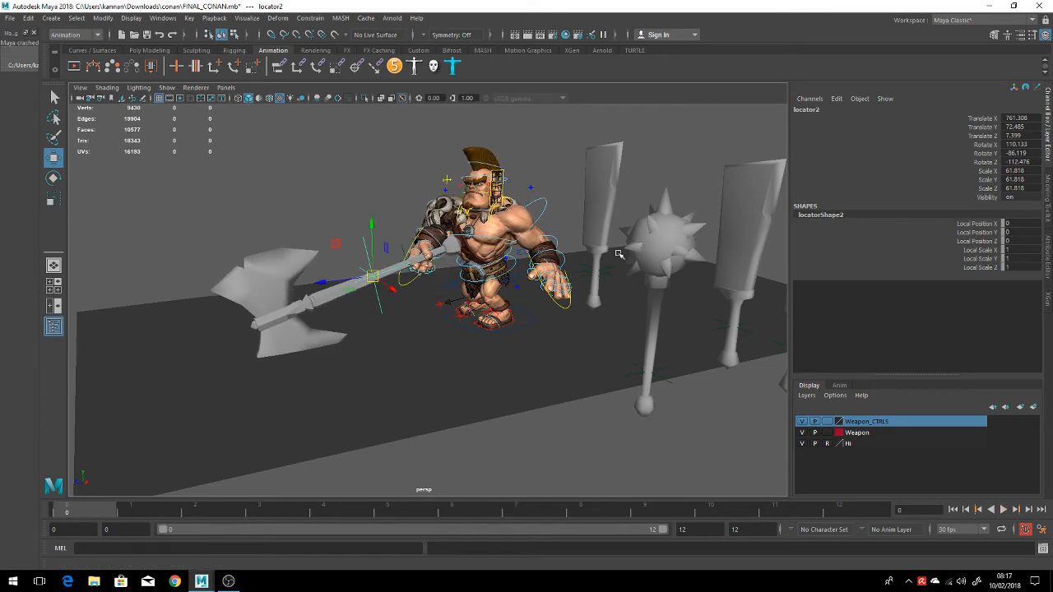
pyautogui.keyDown('alt'); pyautogui.moveTo(568, 253); pyautogui.dragTo(283, 268); pyautogui.keyUp('alt')
pyautogui.keyDown('alt'); pyautogui.moveTo(370, 276); pyautogui.dragTo(559, 301, button='right'); pyautogui.keyUp('alt')
pyautogui.keyDown('alt'); pyautogui.moveTo(508, 313); pyautogui.dragTo(575, 377, button='middle'); pyautogui.keyUp('alt')
pyautogui.keyDown('alt'); pyautogui.moveTo(575, 378); pyautogui.dragTo(526, 405, button='right'); pyautogui.keyUp('alt')
pyautogui.keyDown('alt'); pyautogui.moveTo(527, 405); pyautogui.dragTo(475, 355); pyautogui.keyUp('alt')
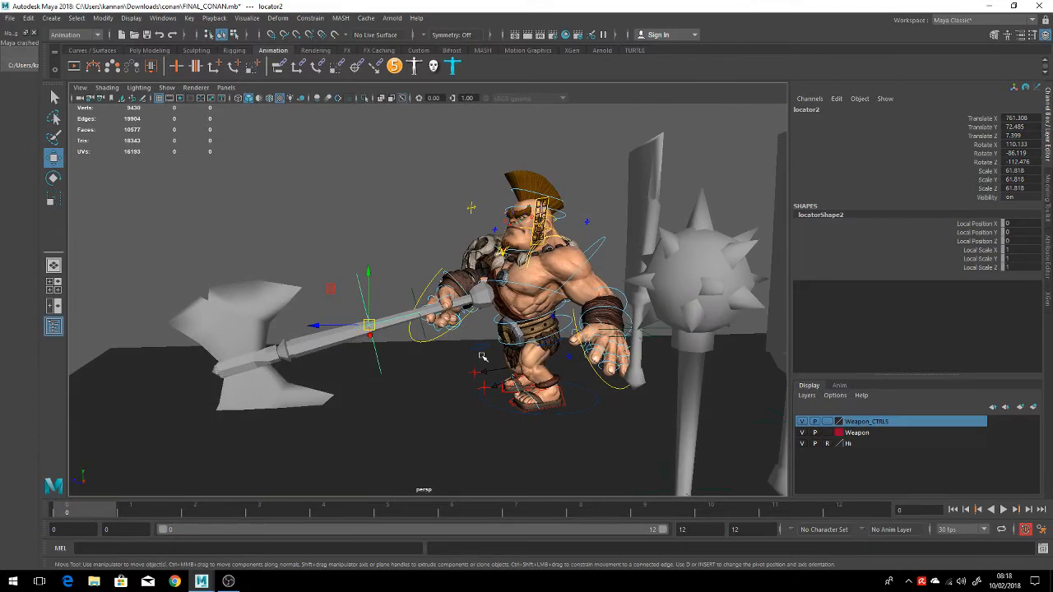
pyautogui.moveTo(497, 349)
pyautogui.keyDown('alt'); pyautogui.mouseDown()
pyautogui.moveTo(567, 350)
pyautogui.moveTo(513, 350)
pyautogui.mouseUp(); pyautogui.keyUp('alt')
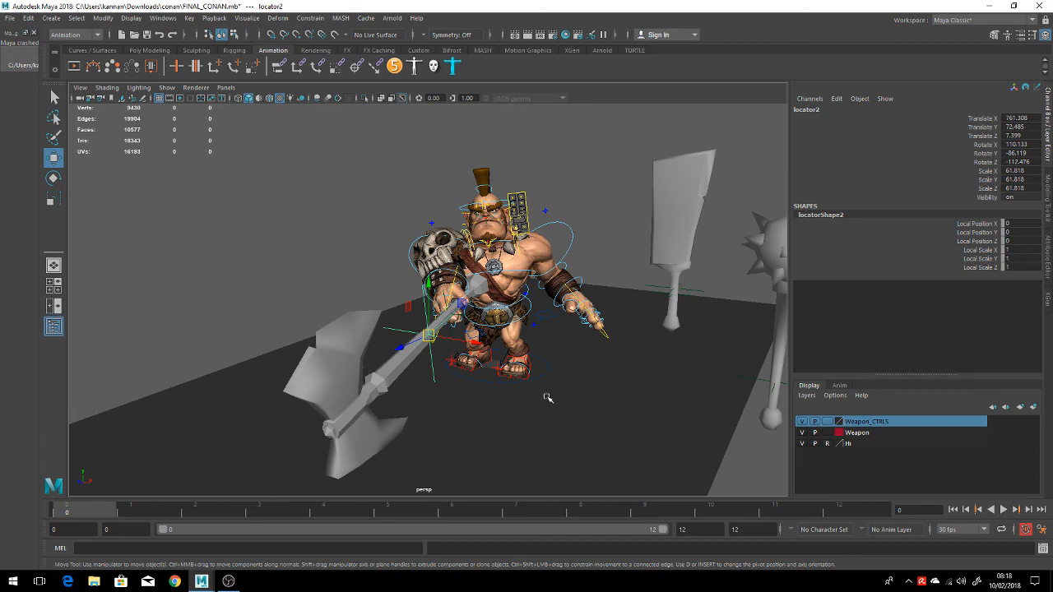
pyautogui.click(532, 366)
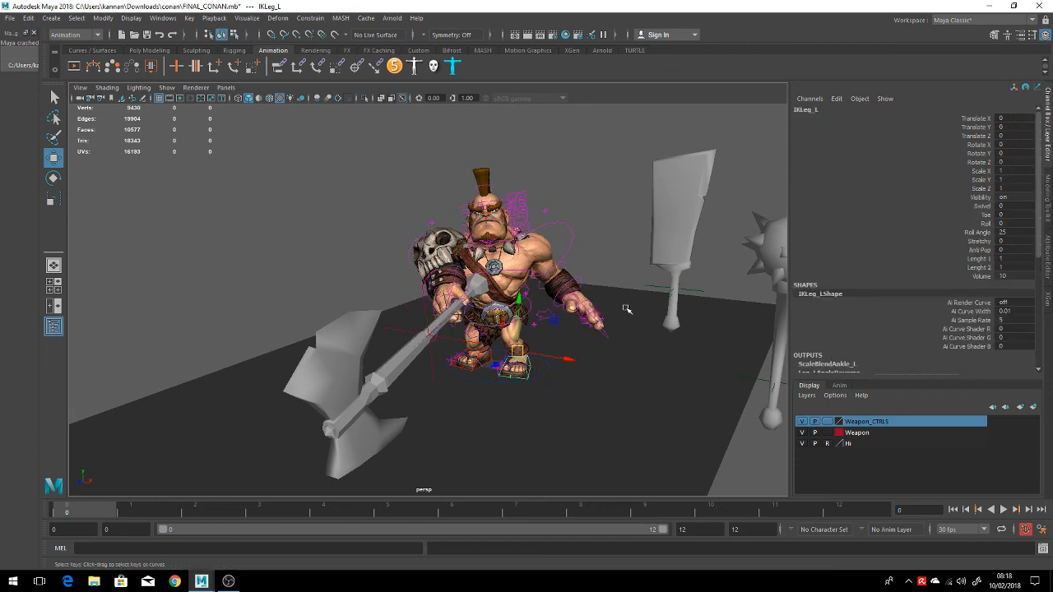
pyautogui.click(625, 258)
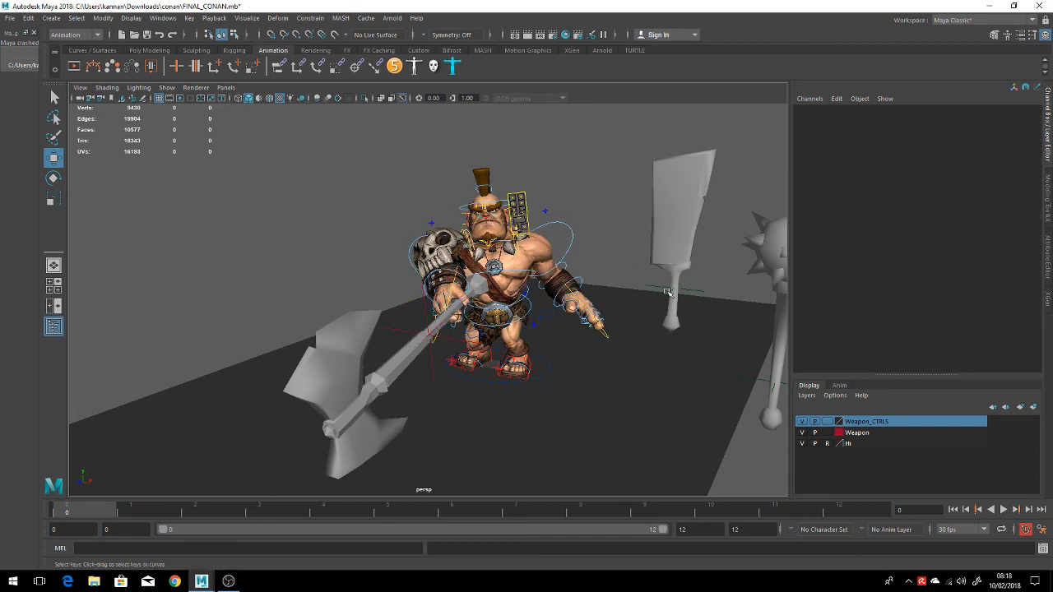